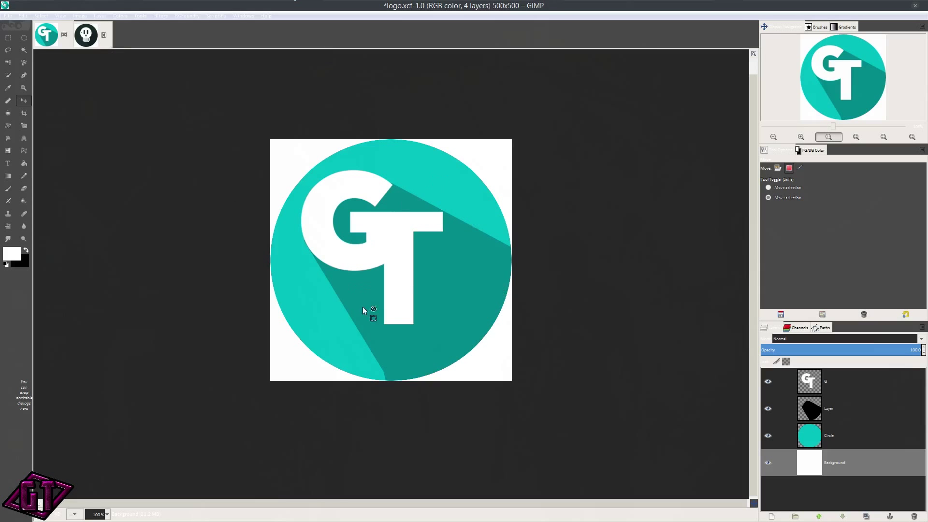
key("minus")
key("plus")
key("plus")
key("minus")
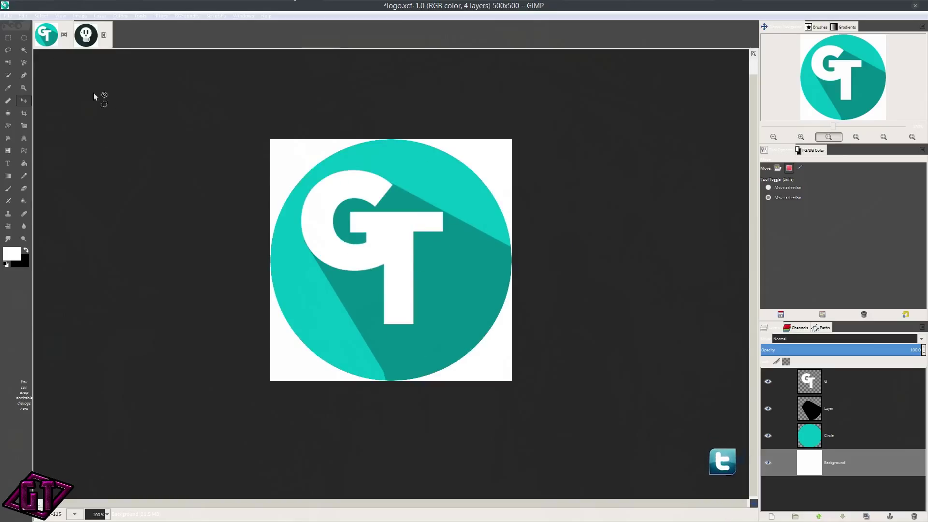
- Switch to File Explorer to view the logo files in the Icons folder, and return to GIMP
key("alt+Tab")
key("alt+Tab")
key("alt+Tab")
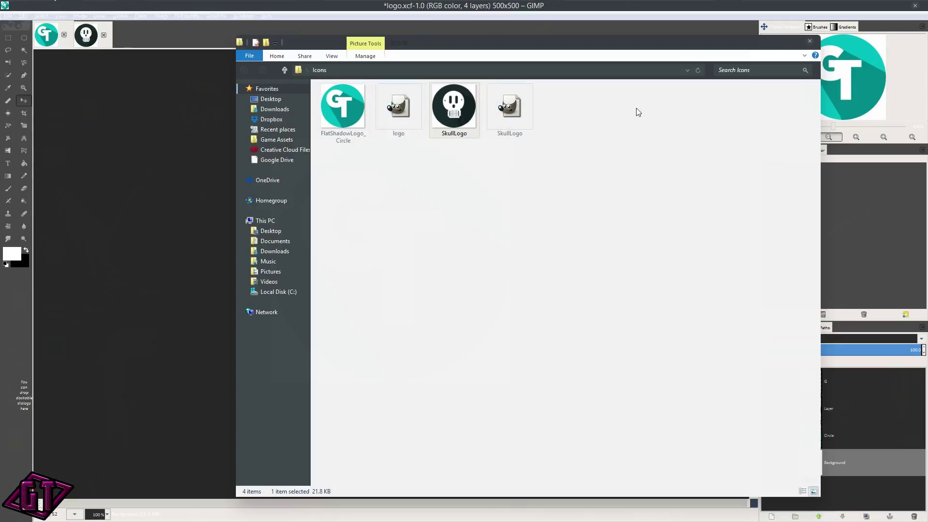
left_click(779, 42)
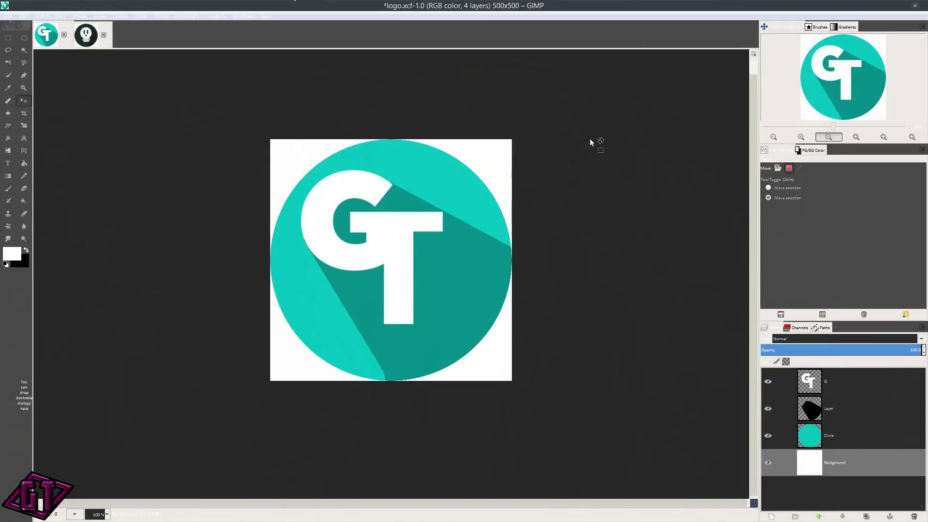
- Examine the GT logo's lettering and long shadow up close, down to the circle's lower edge
scroll(436, 264, "down", 1)
scroll(435, 264, "up", 2)
scroll(430, 279, "down", 2)
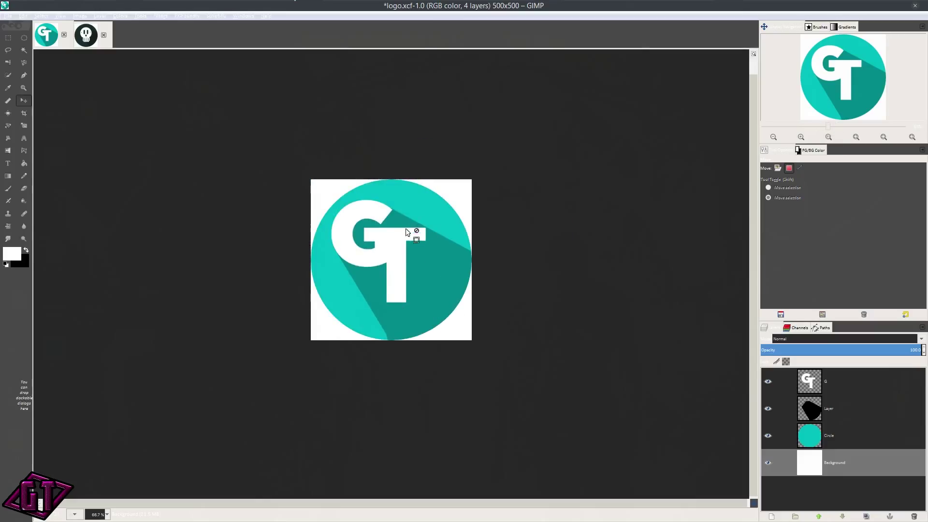
scroll(404, 305, "up", 1)
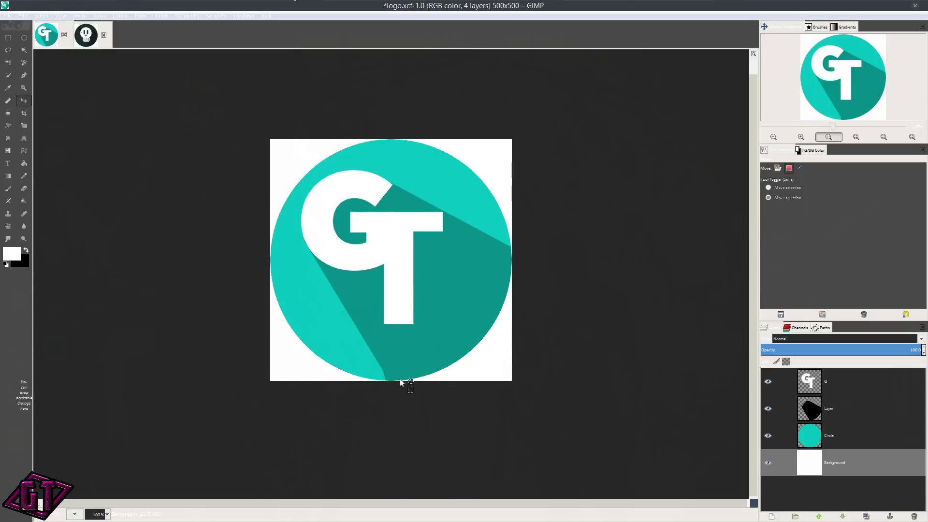
scroll(400, 382, "up", 4)
scroll(381, 447, "down", 1)
scroll(381, 361, "up", 1)
scroll(454, 440, "down", 1)
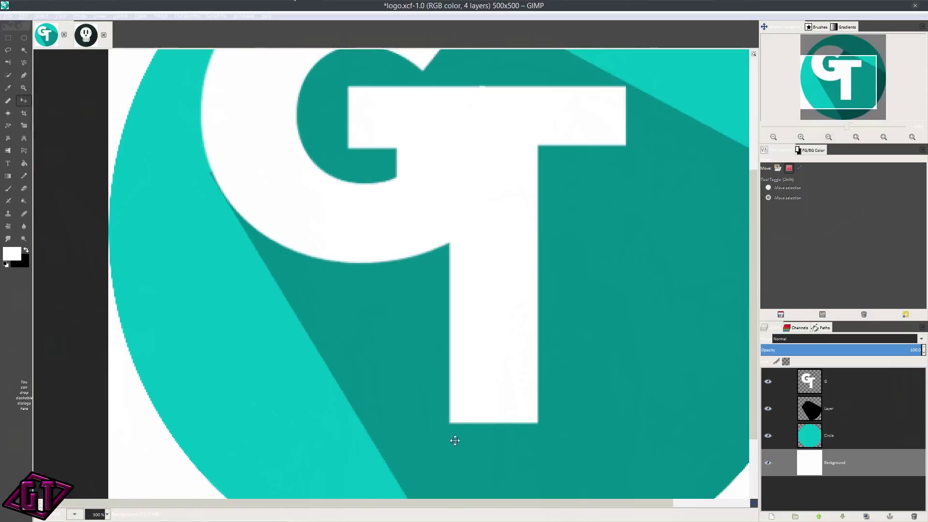
left_click_drag(455, 440, 368, 241)
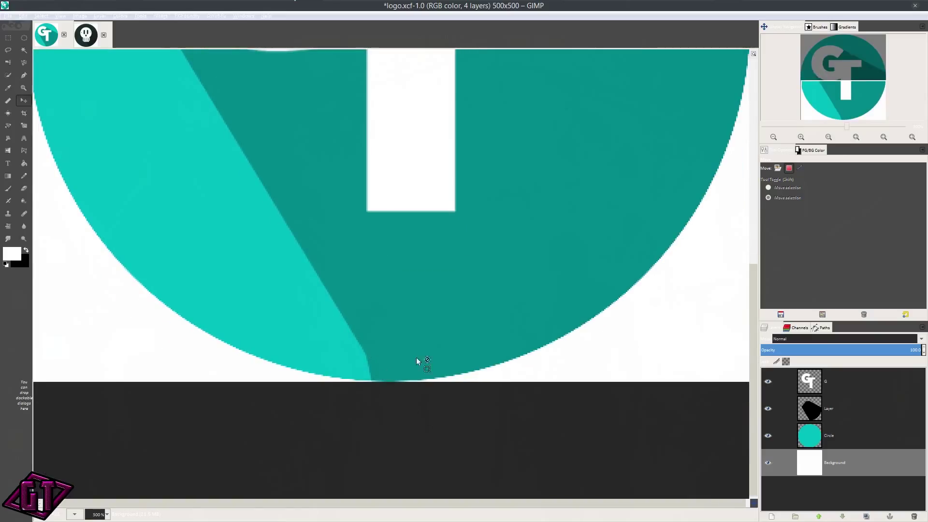
scroll(416, 357, "down", 3)
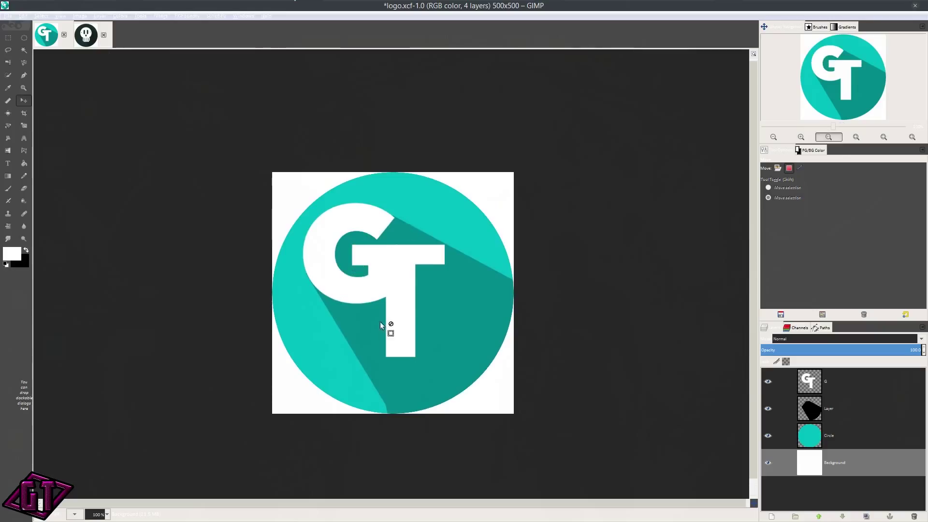
- Compare the skull logo's flat shapes and long shadow with those of the GT logo
left_click(86, 39)
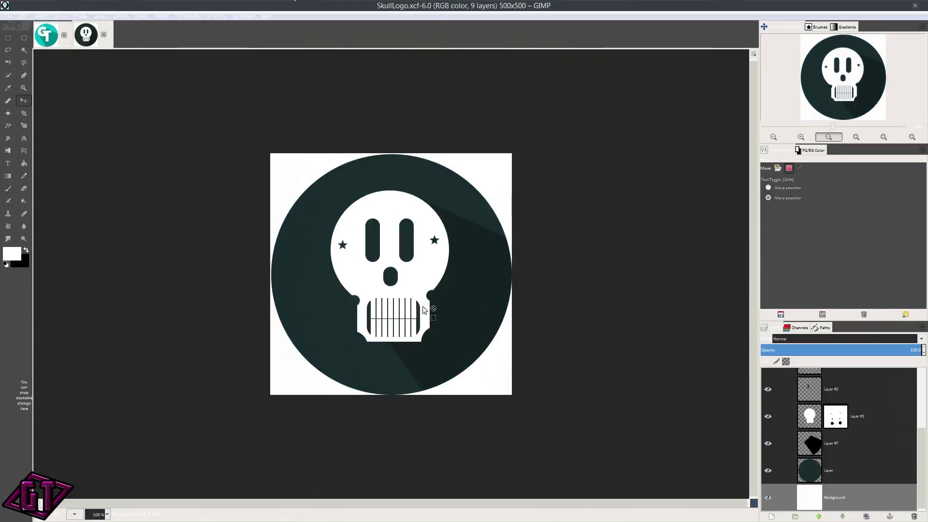
scroll(423, 310, "up", 1)
scroll(430, 268, "down", 1)
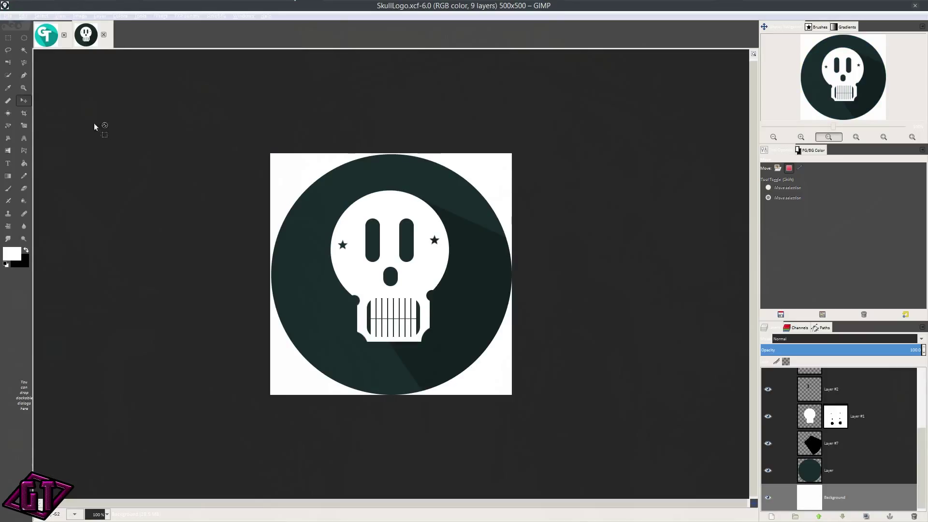
left_click(48, 41)
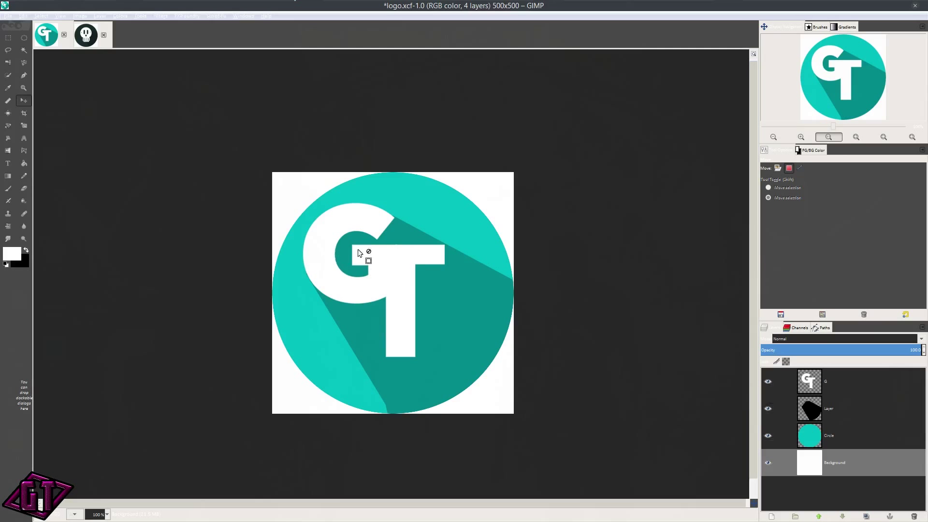
scroll(390, 271, "up", 1)
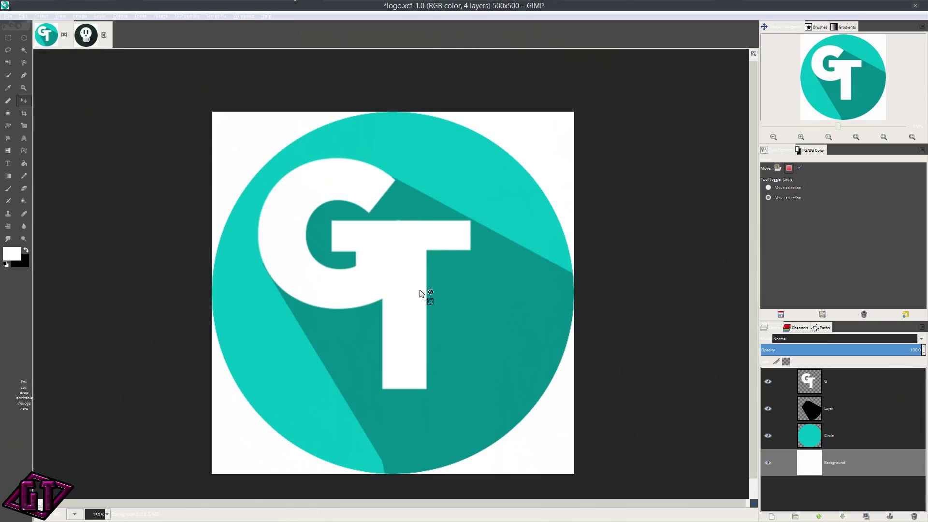
key("minus")
key("minus")
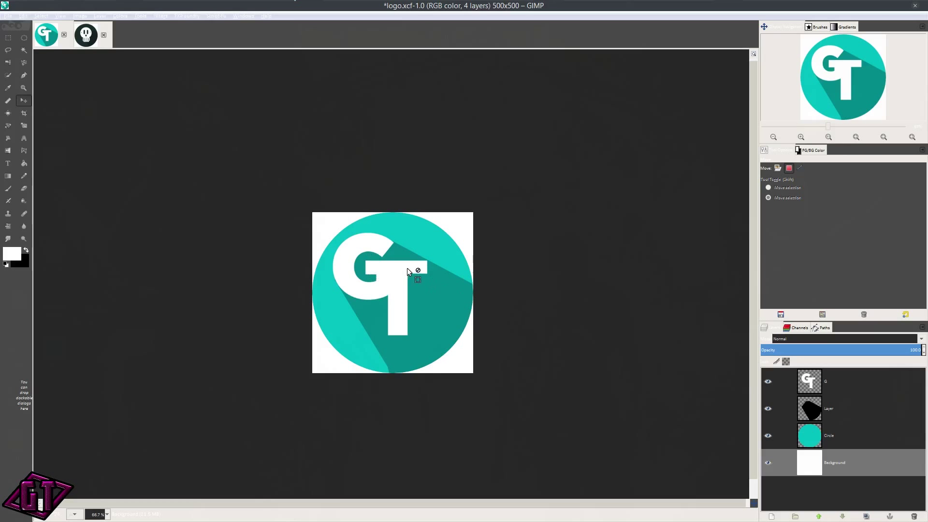
key("1")
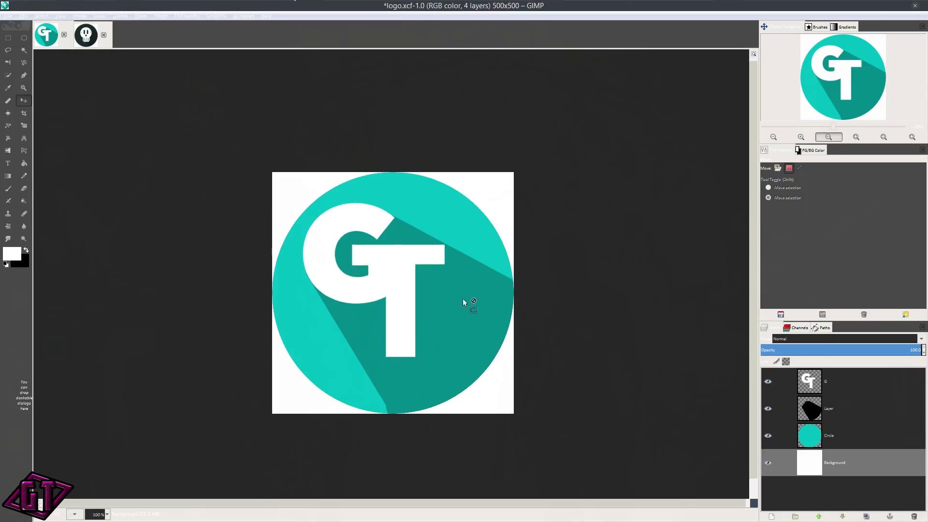
left_click(86, 37)
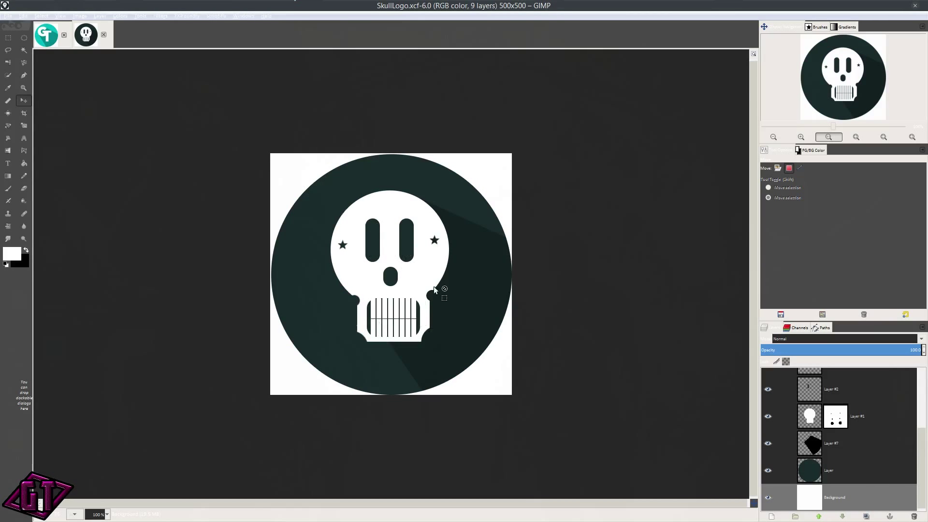
- Set the Move tool to act on layers, and create a 500 × 500 px image with its background filled white
left_click(778, 169)
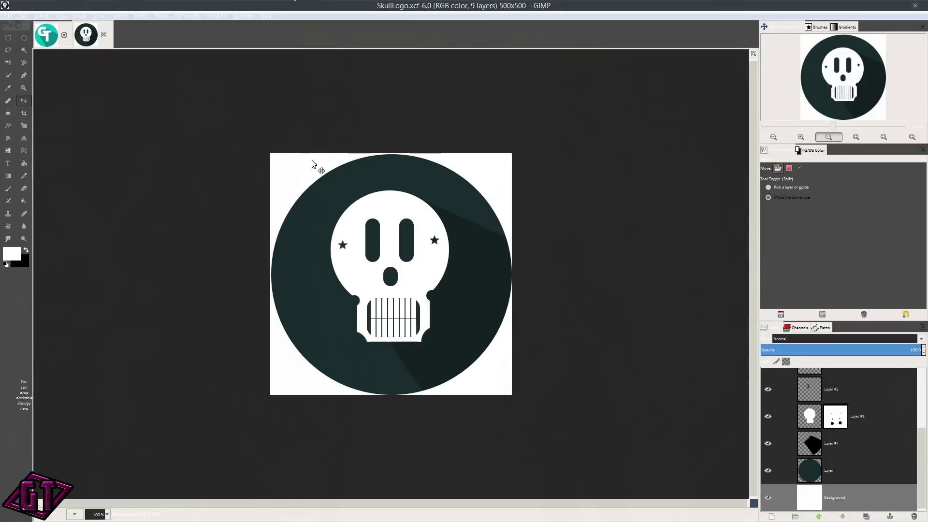
left_click(6, 16)
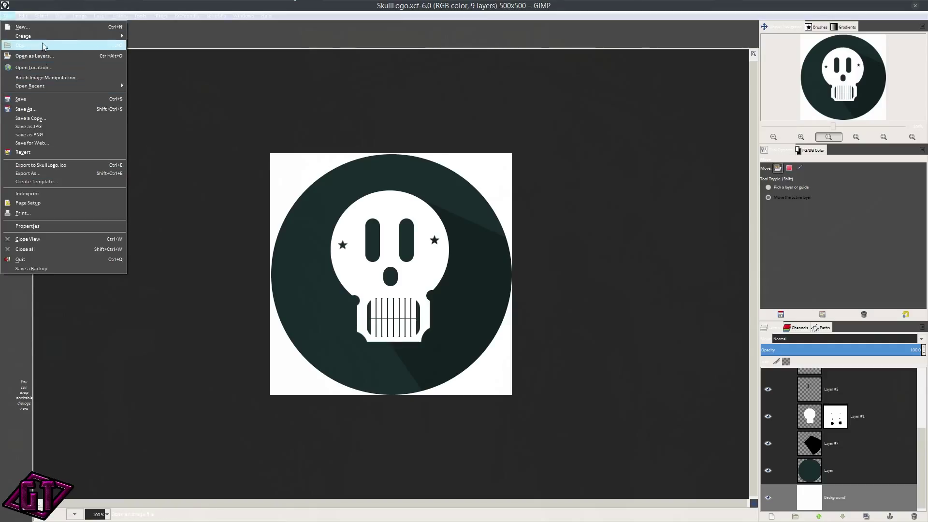
left_click(39, 28)
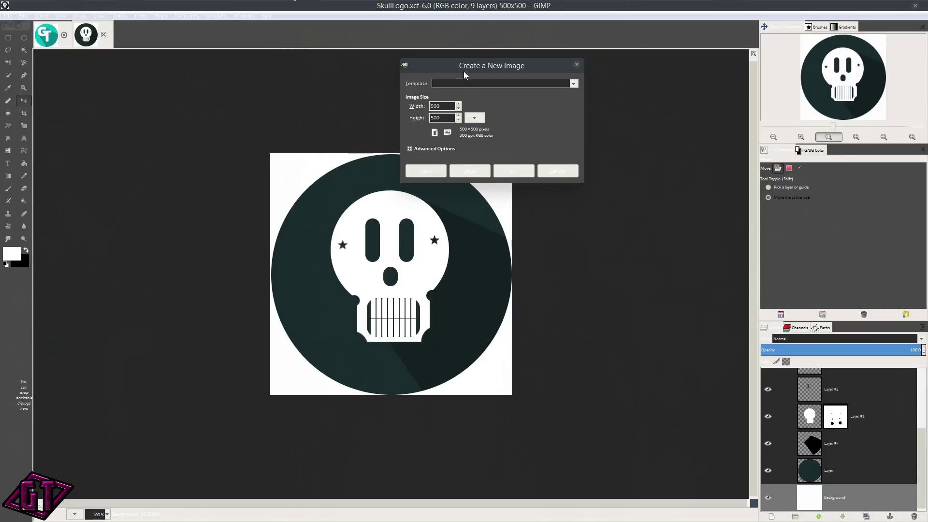
left_click(514, 171)
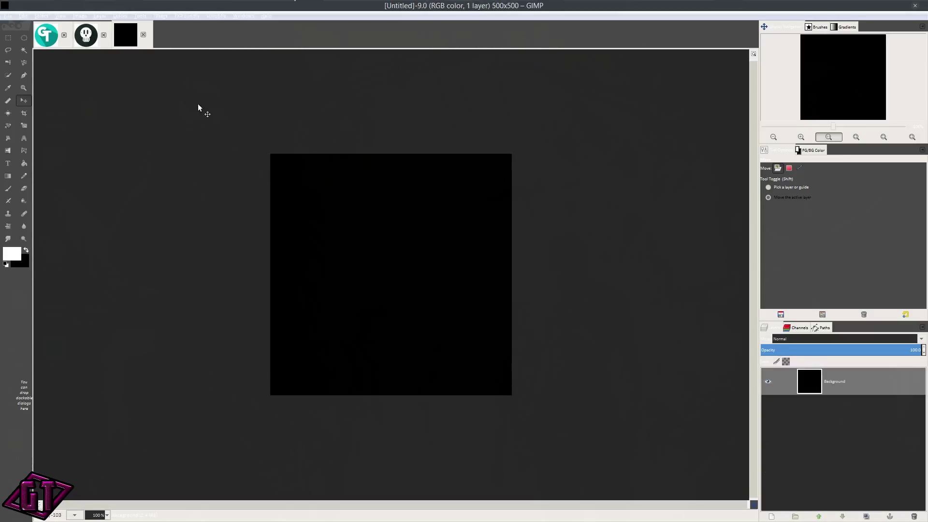
left_click_drag(10, 259, 382, 260)
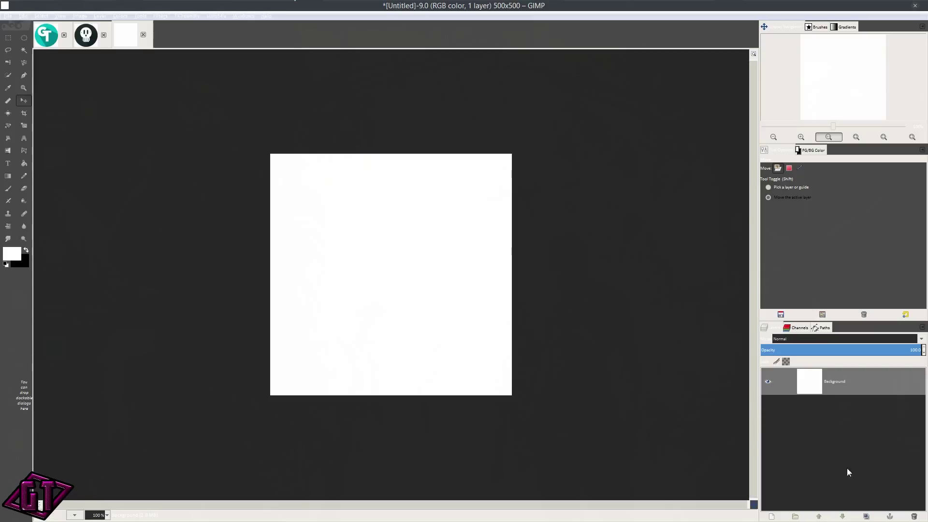
- Add a new transparent 500 × 500 px layer above the background
left_click(771, 516)
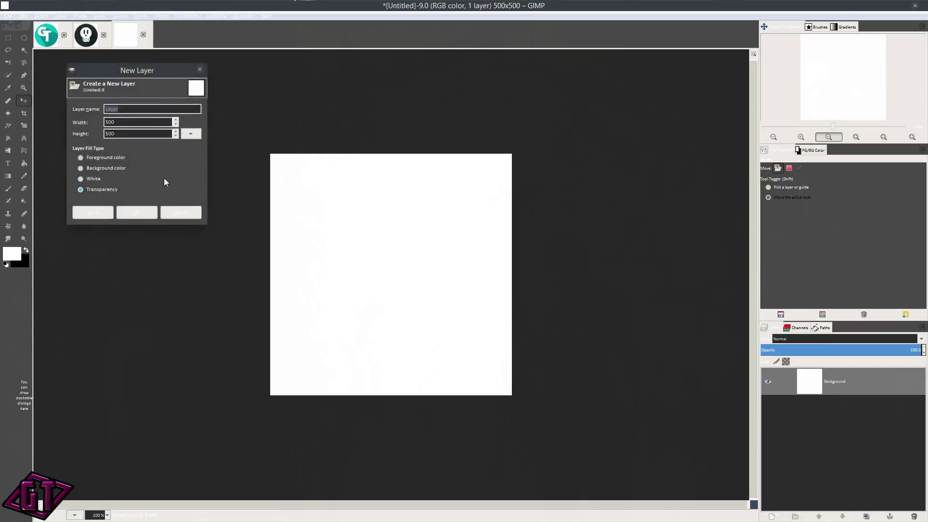
left_click(152, 186)
left_click(132, 215)
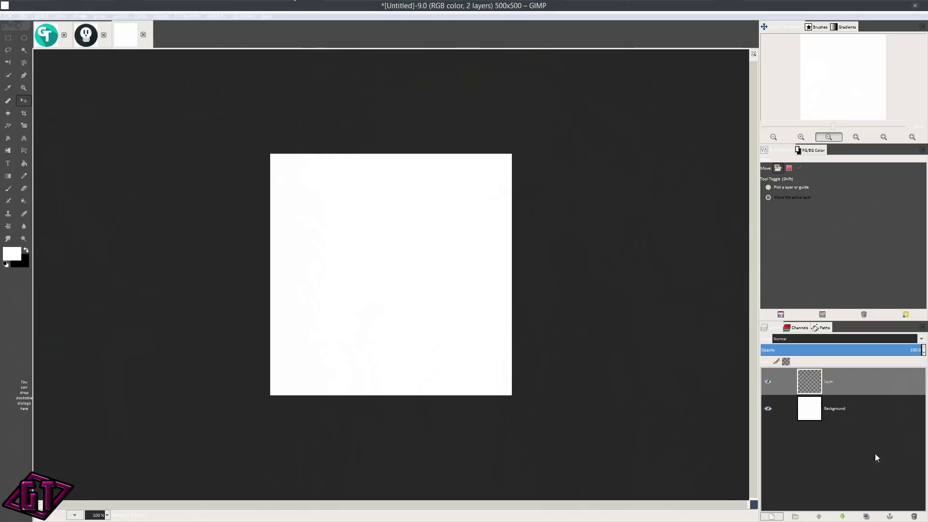
- Set the Ellipse Select tool to replace mode, with feathered edges off and expansion from center on
left_click(7, 164)
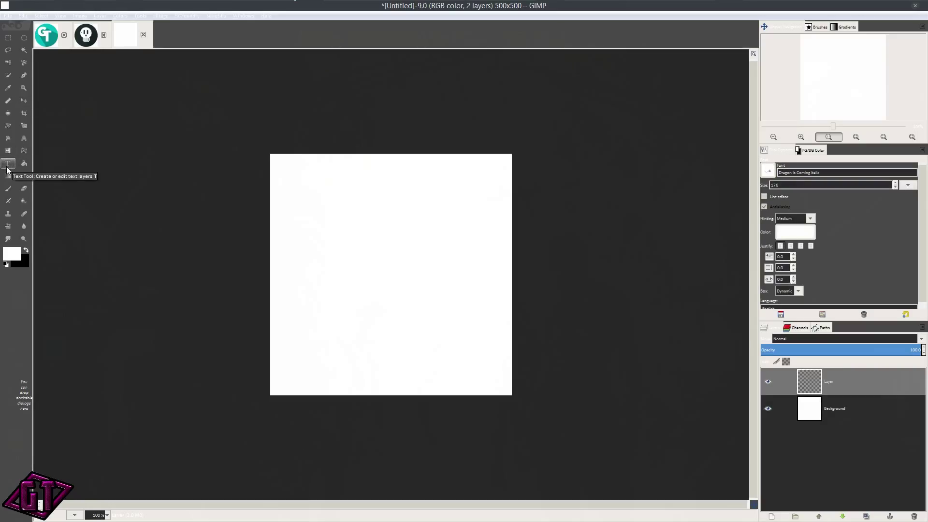
left_click(27, 40)
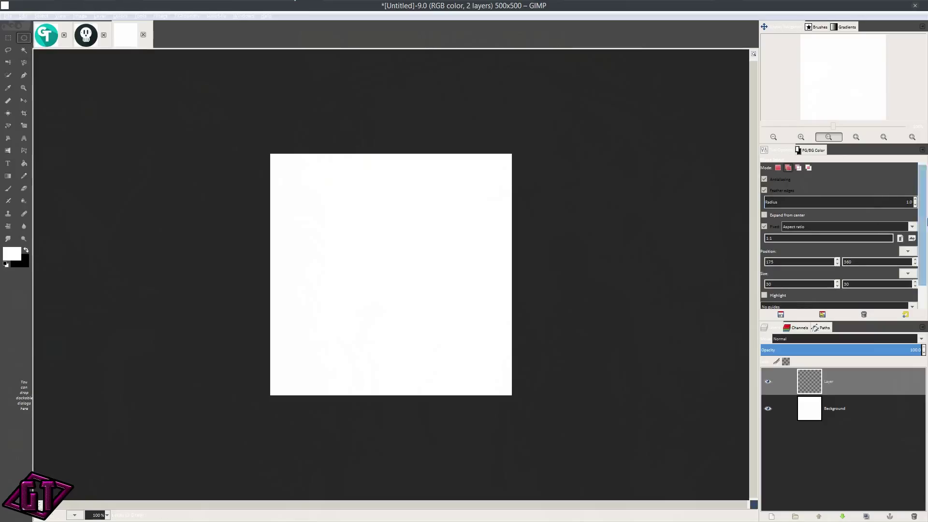
left_click(776, 191)
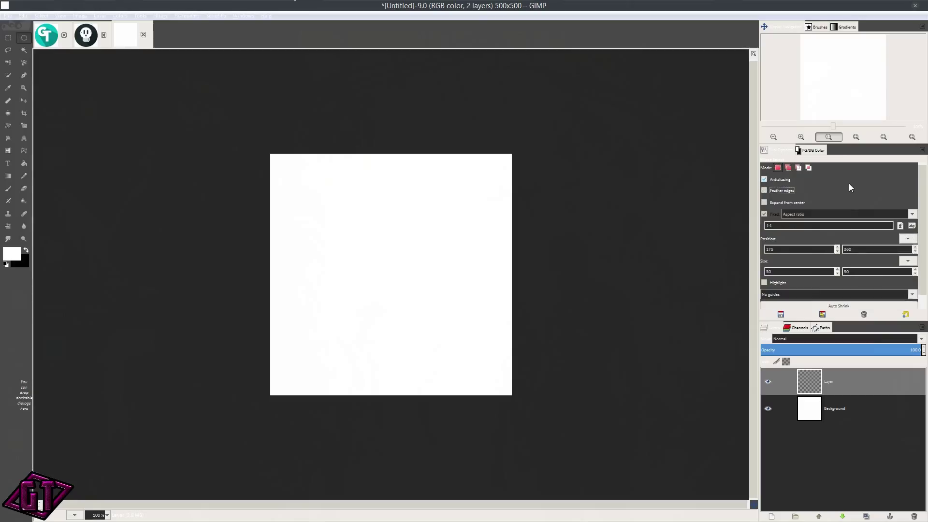
left_click(764, 203)
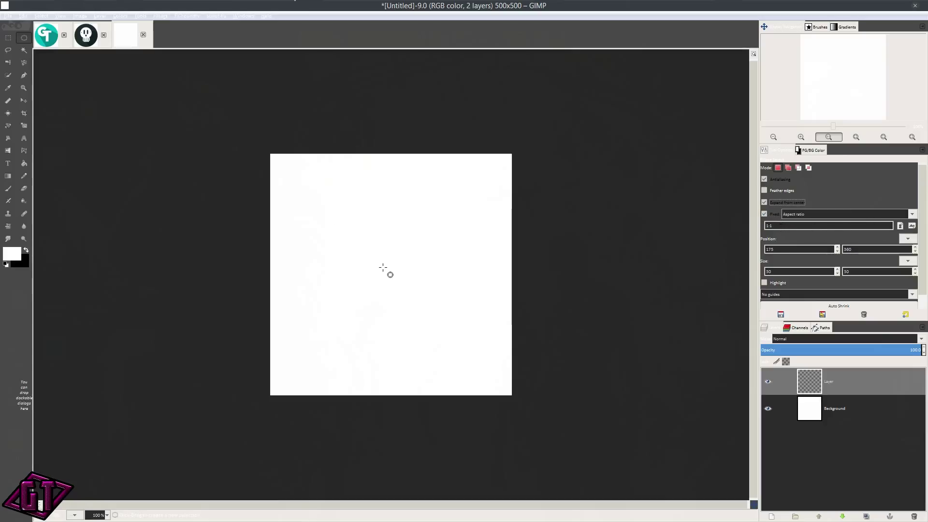
- Draw a 500 × 500 px circular selection at position 0, 0 so it spans the whole canvas
scroll(386, 266, "up", 1)
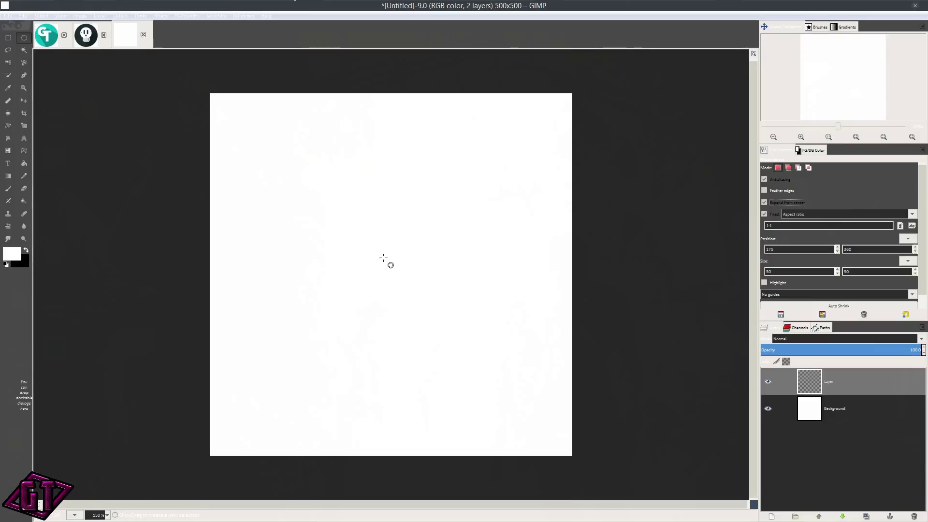
left_click_drag(381, 264, 550, 443)
left_click_drag(379, 251, 387, 260)
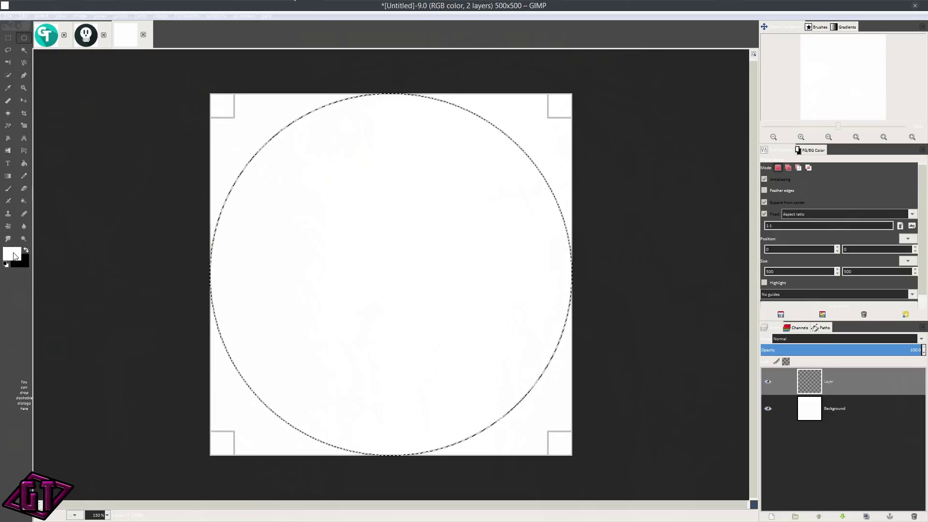
- Fill the circular selection on the new layer with teal (00bdbf), and deselect it
left_click(13, 254)
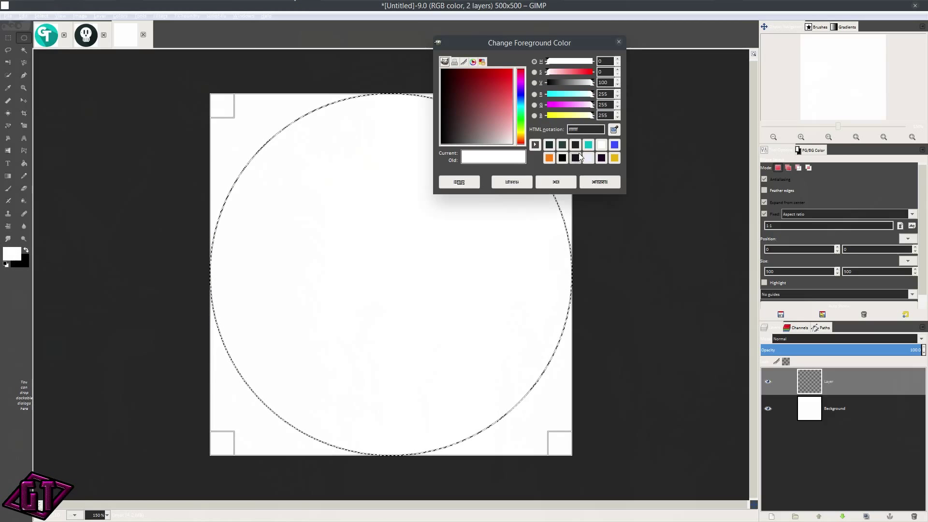
left_click(588, 146)
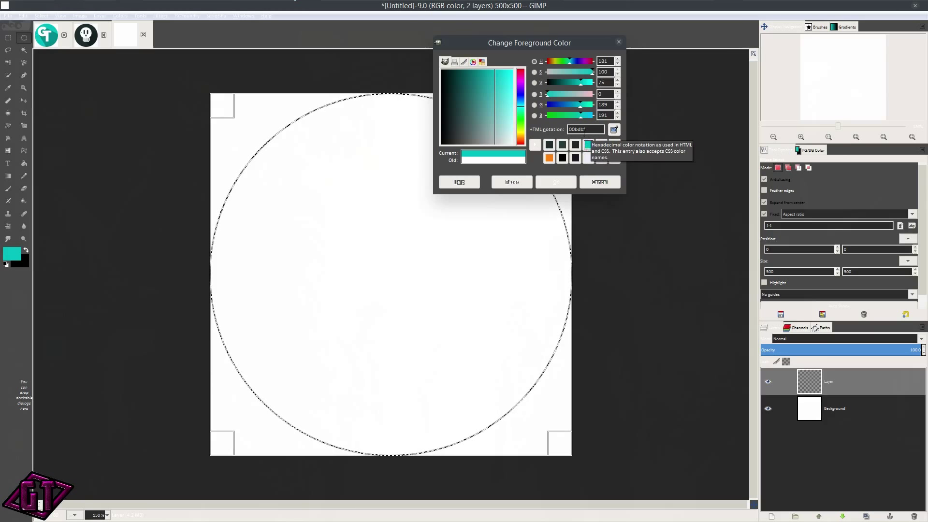
left_click(556, 183)
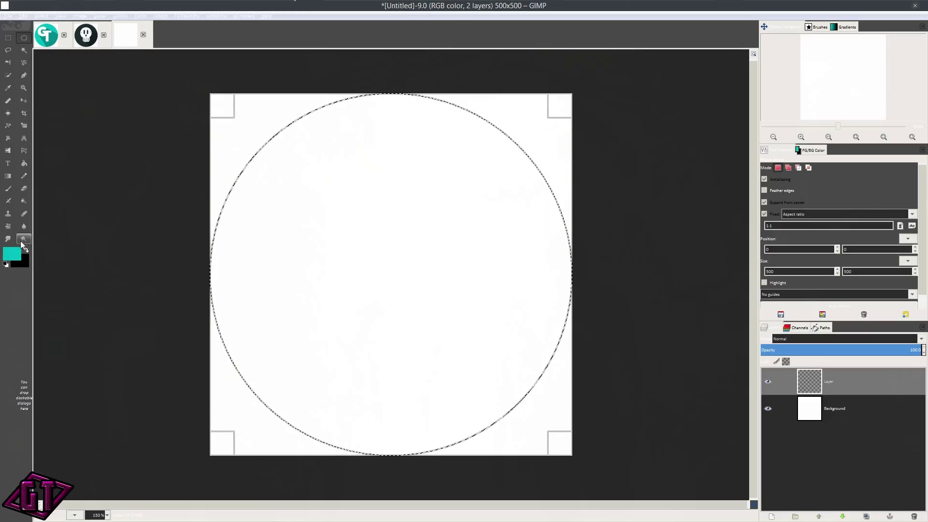
left_click_drag(10, 258, 387, 199)
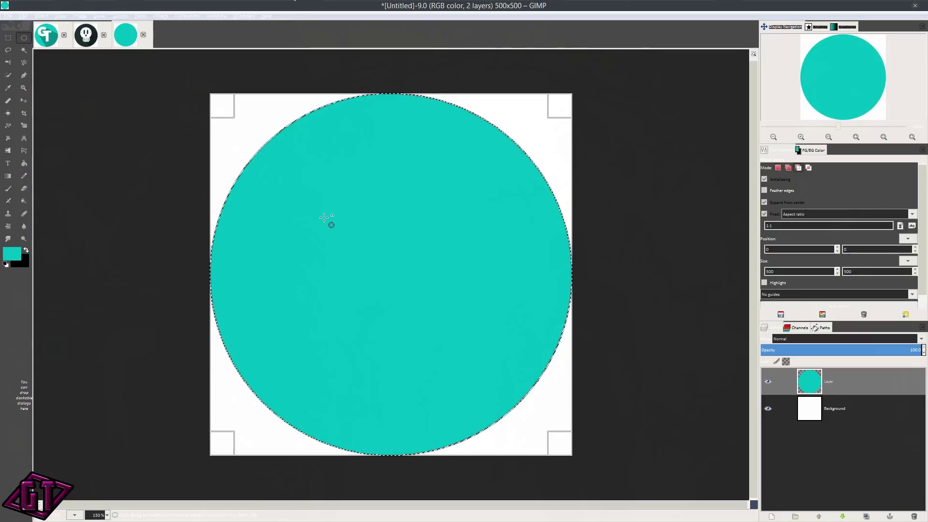
key("ctrl+shift+a")
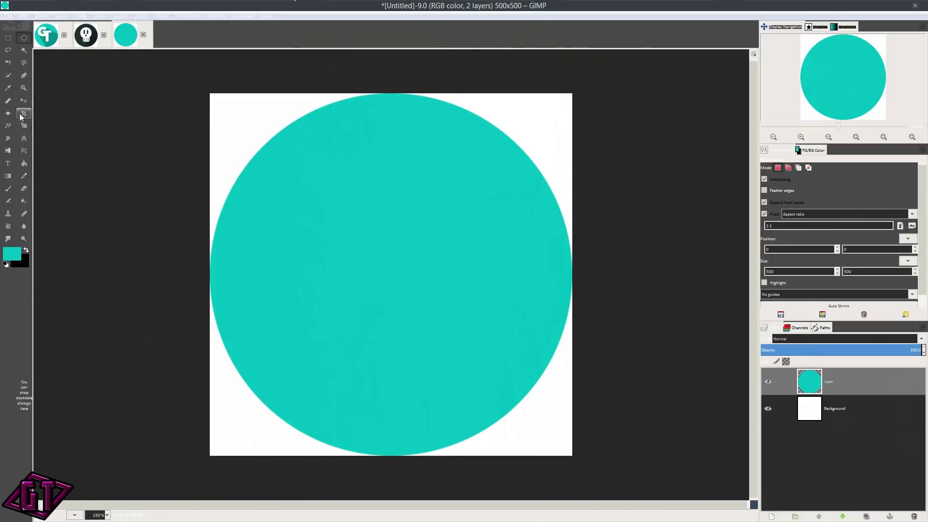
- Set up the Text tool with a white foreground colour and the Gotham font
left_click(7, 163)
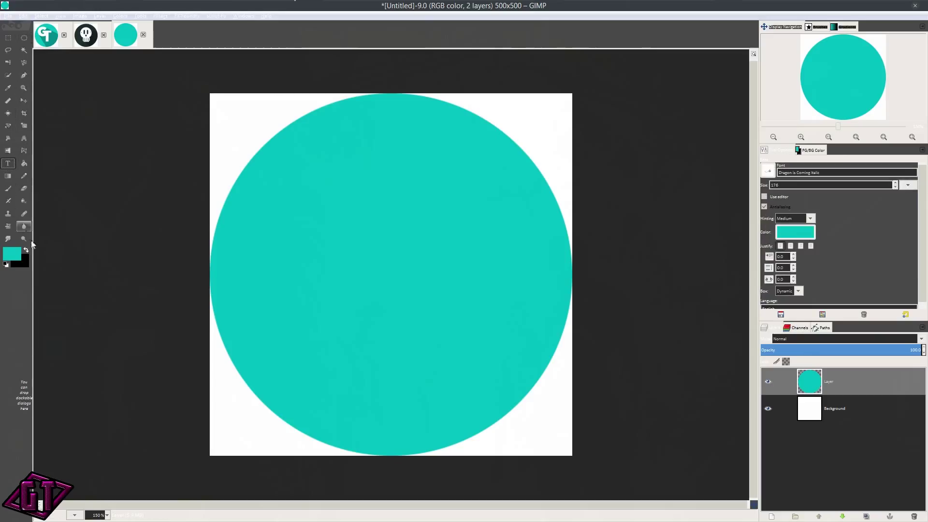
left_click(5, 264)
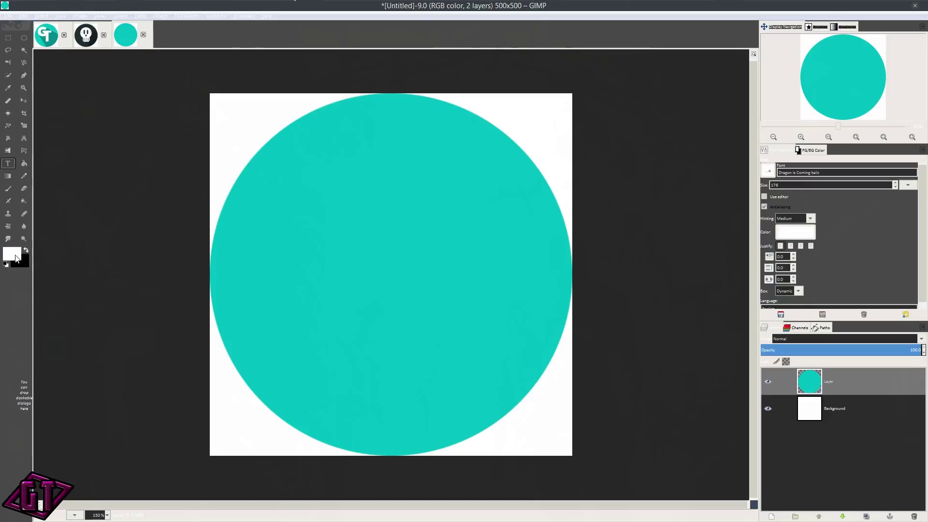
left_click(15, 255)
left_click(555, 181)
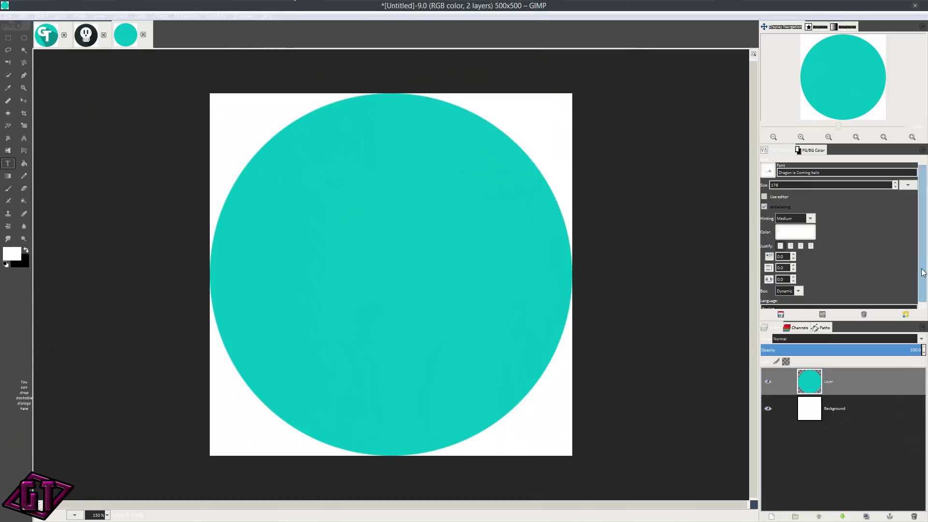
left_click(768, 170)
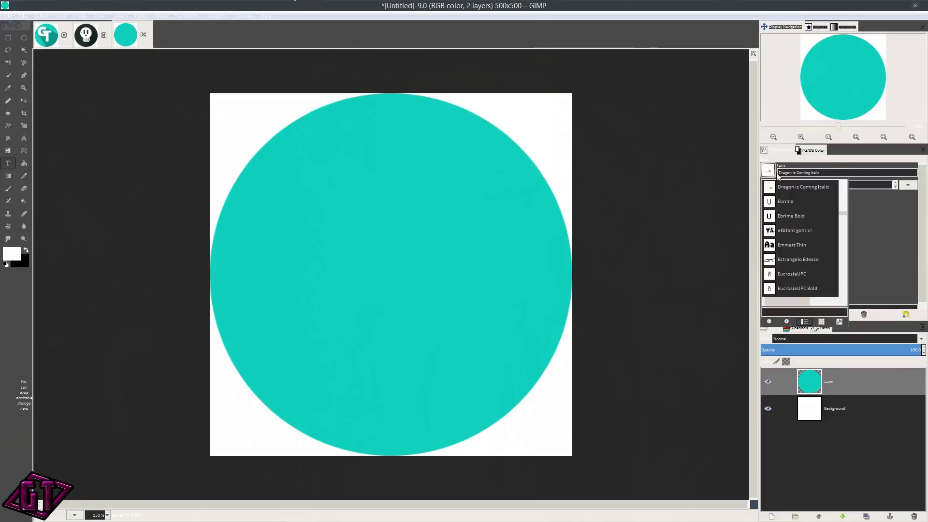
scroll(814, 236, "down", 6)
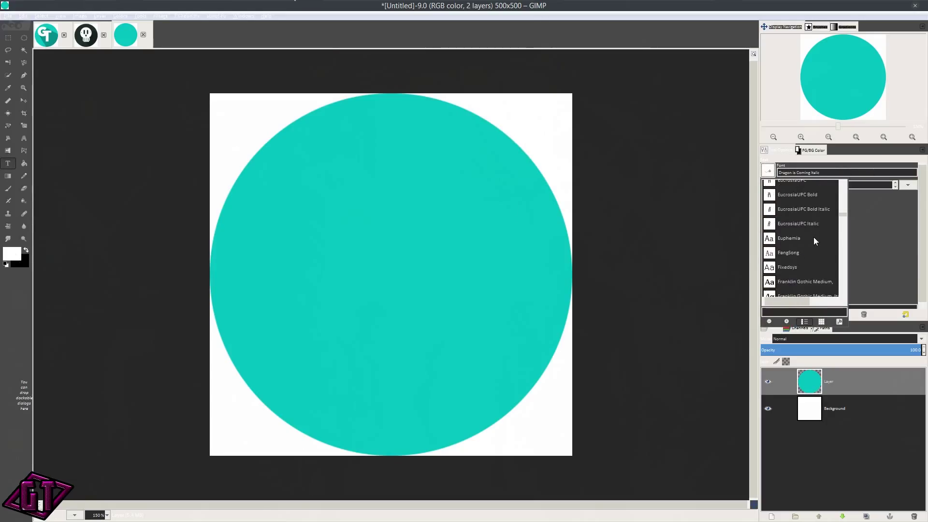
scroll(813, 237, "down", 5)
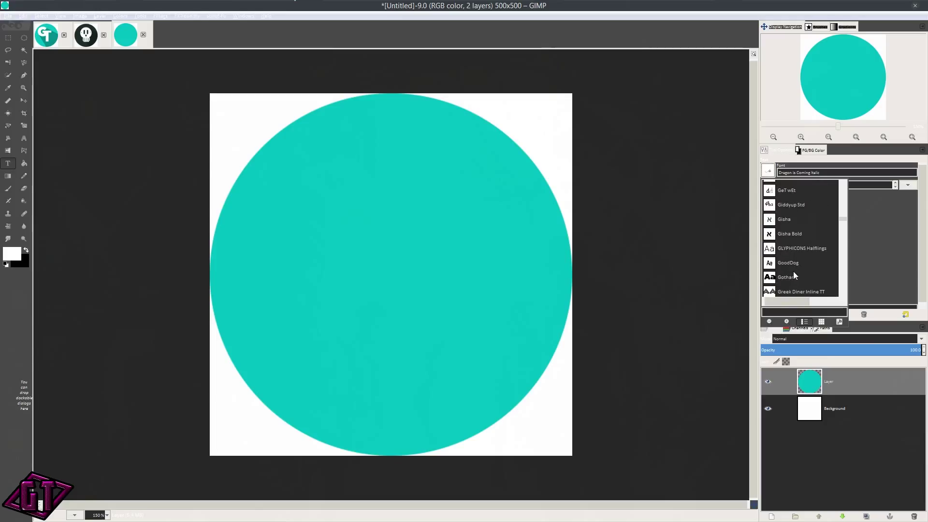
left_click(793, 276)
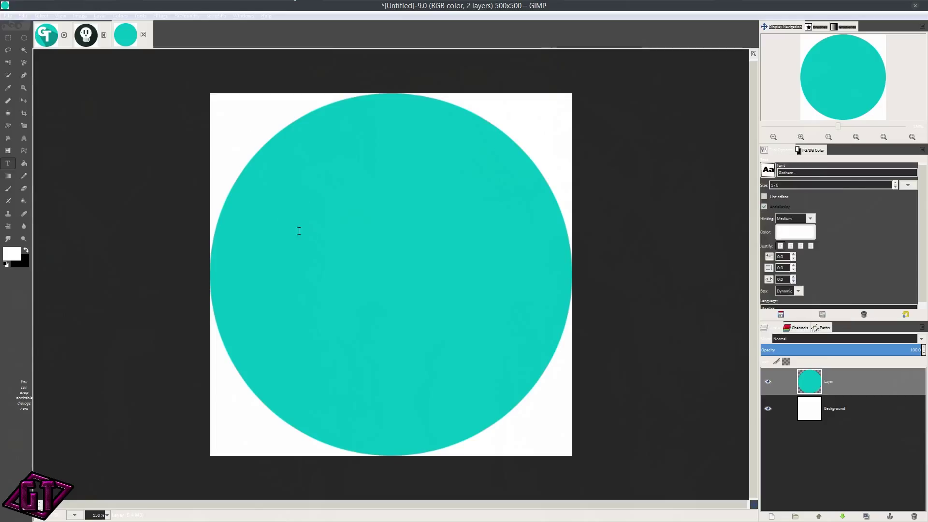
- Add the letter W on the teal circle at text size 292 and move it to the middle of the circle
left_click(287, 218)
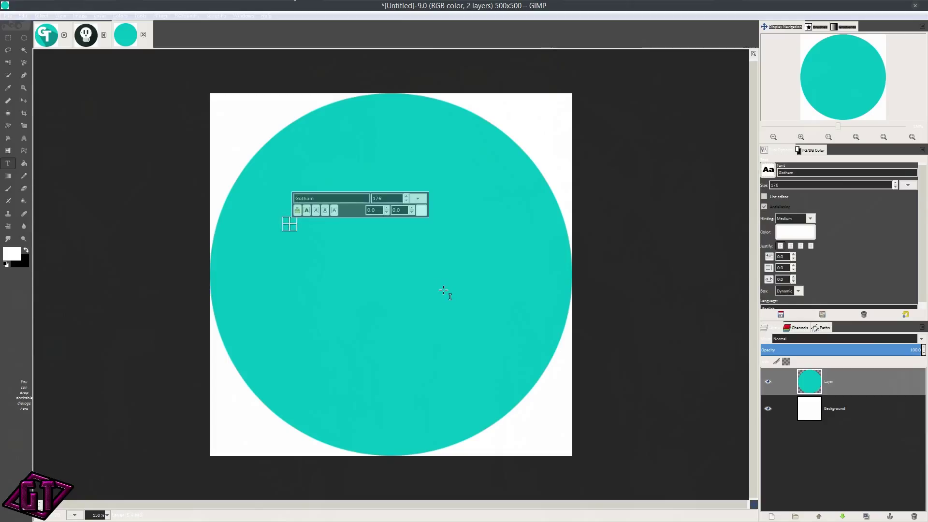
type("W")
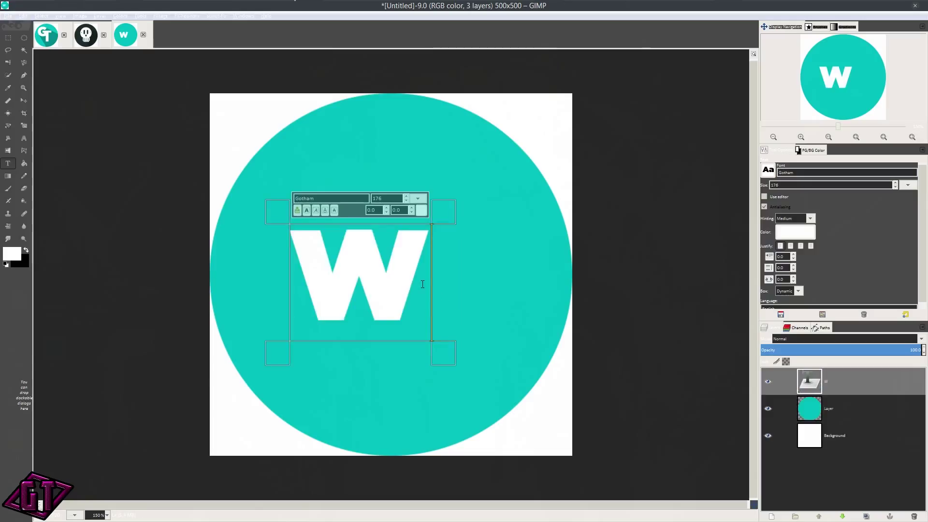
key("ctrl+a")
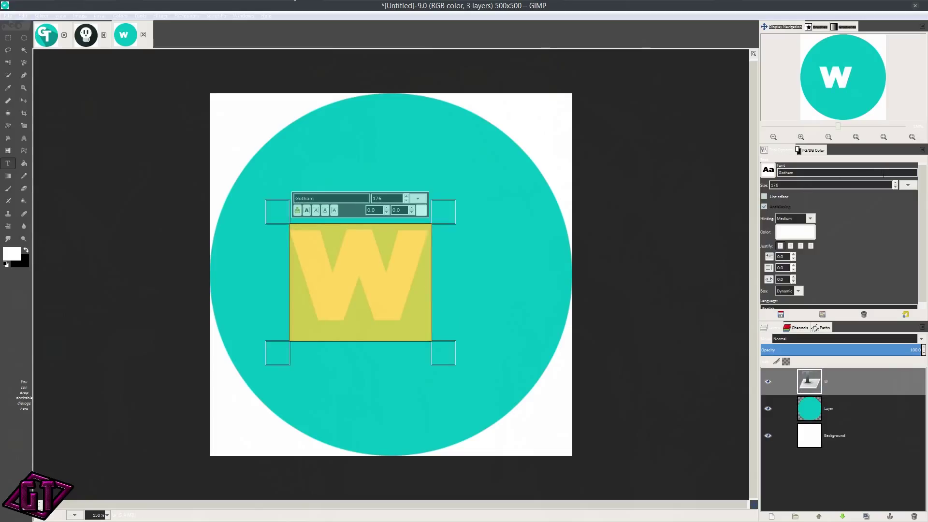
left_click(895, 184)
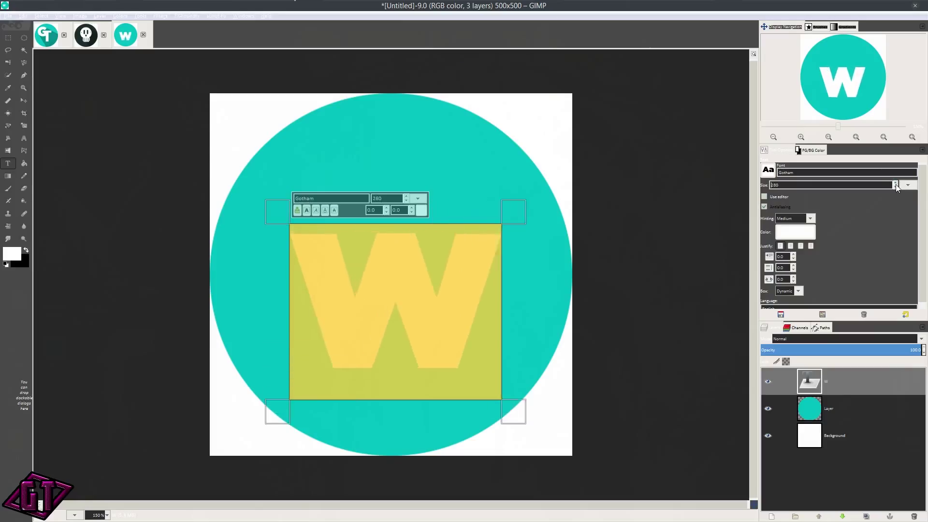
left_click(895, 184)
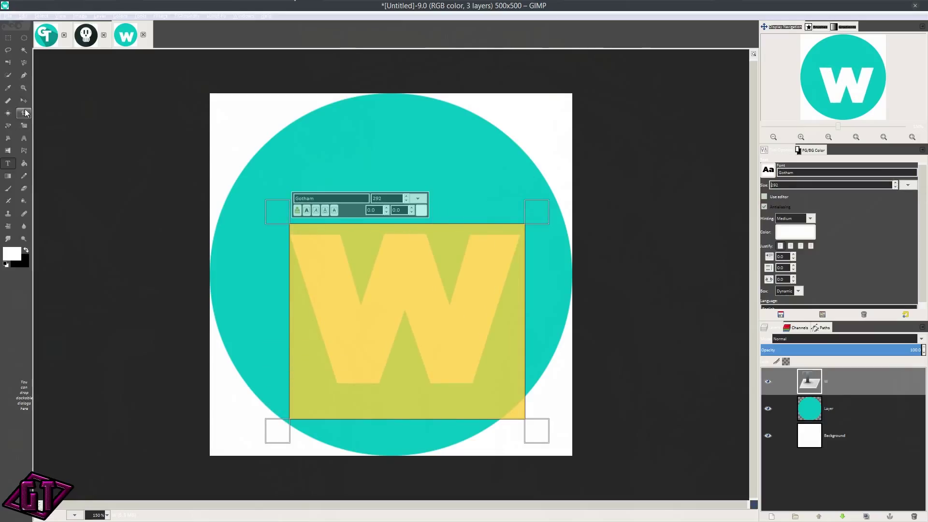
left_click(24, 100)
left_click_drag(420, 320, 402, 285)
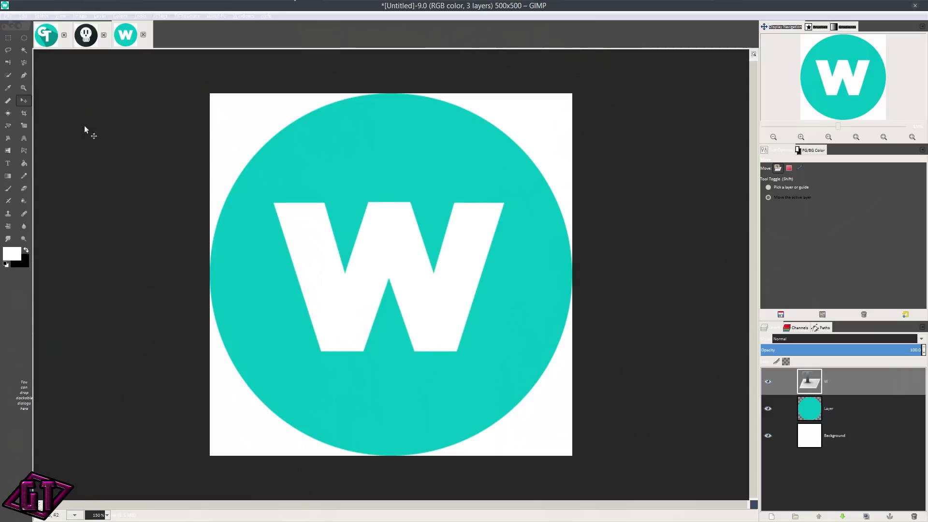
- Reduce the W's text size to 245 and recentre the letter in the teal circle
left_click(8, 163)
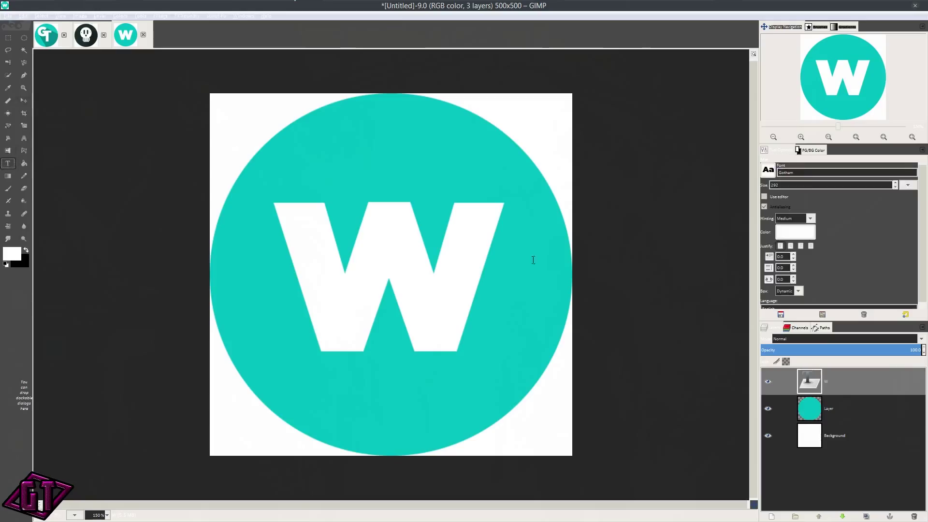
left_click(460, 255)
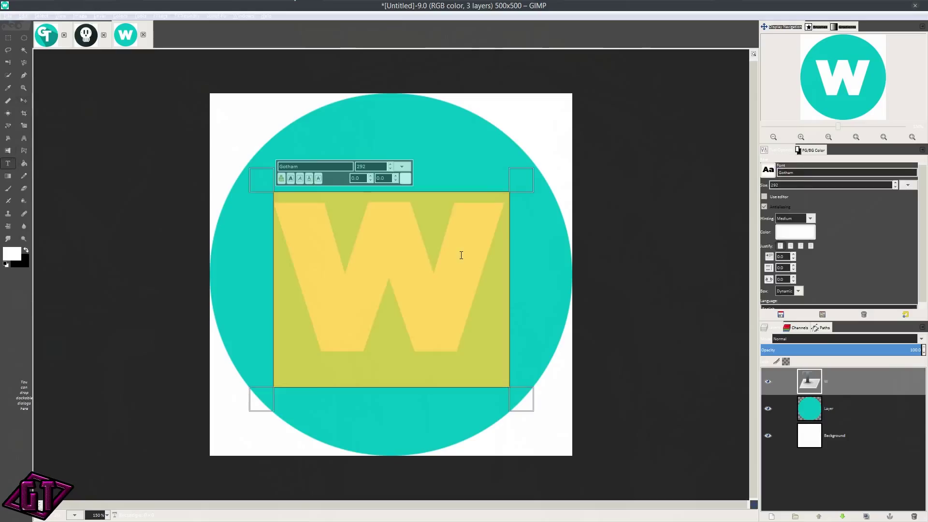
left_click(895, 187)
left_click(895, 187)
left_click(895, 187)
left_click_drag(895, 187, 895, 187)
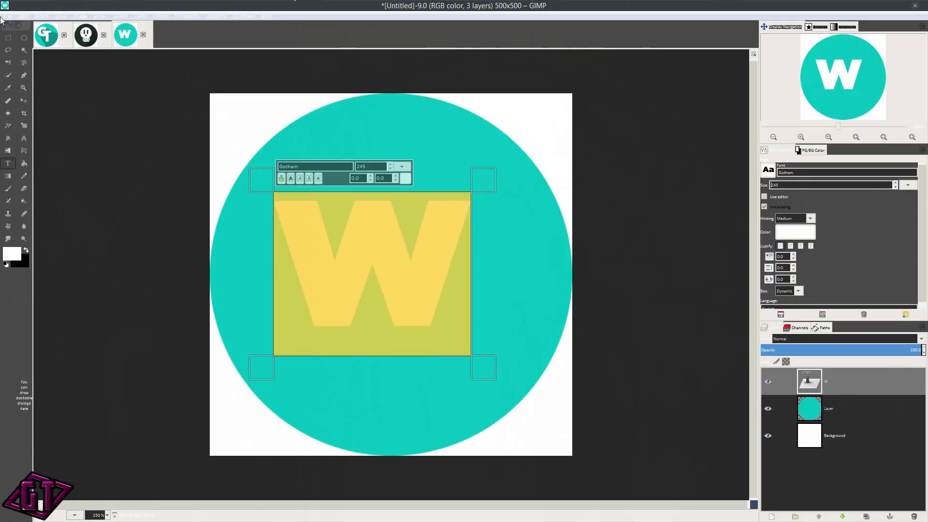
left_click(23, 100)
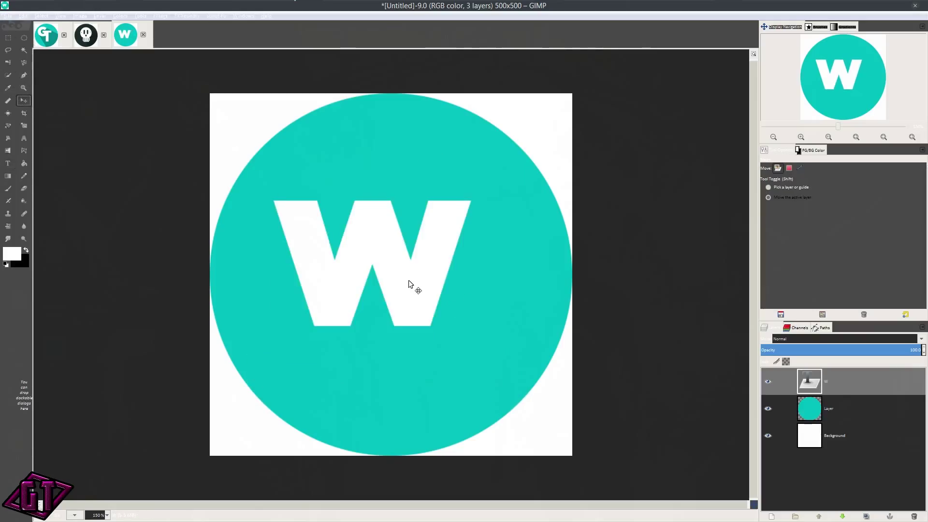
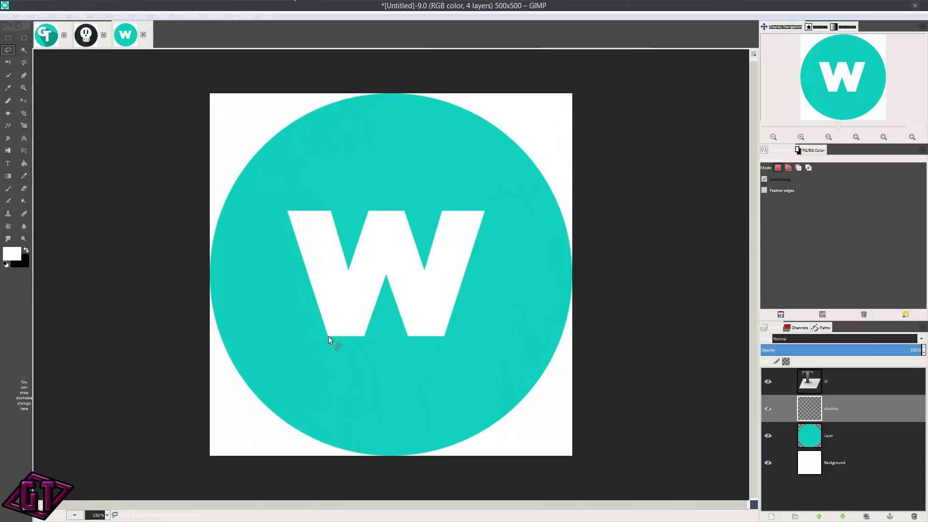
- Begin a free selection on the shadow layer at the W's bottom-left corner, running diagonally down past the canvas and around outside its right edge
scroll(340, 351, "up", 4)
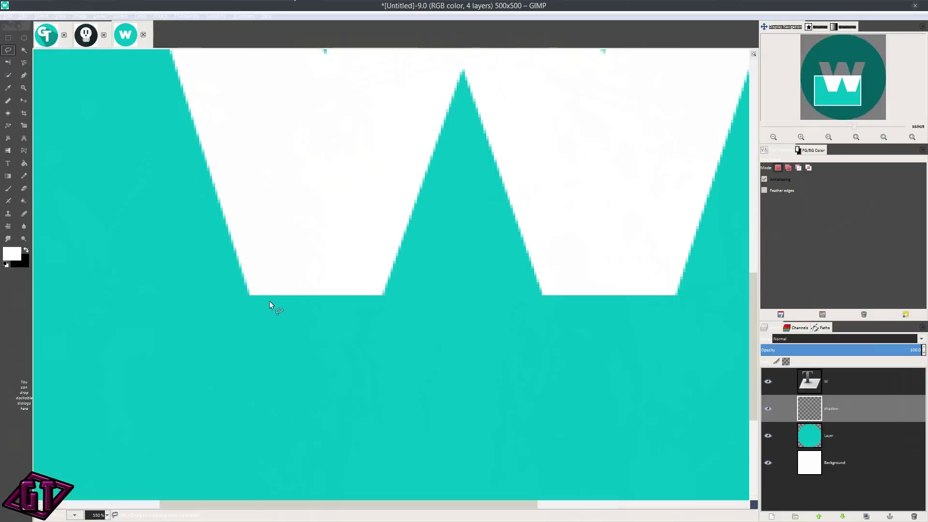
left_click(248, 285)
scroll(300, 322, "down", 4)
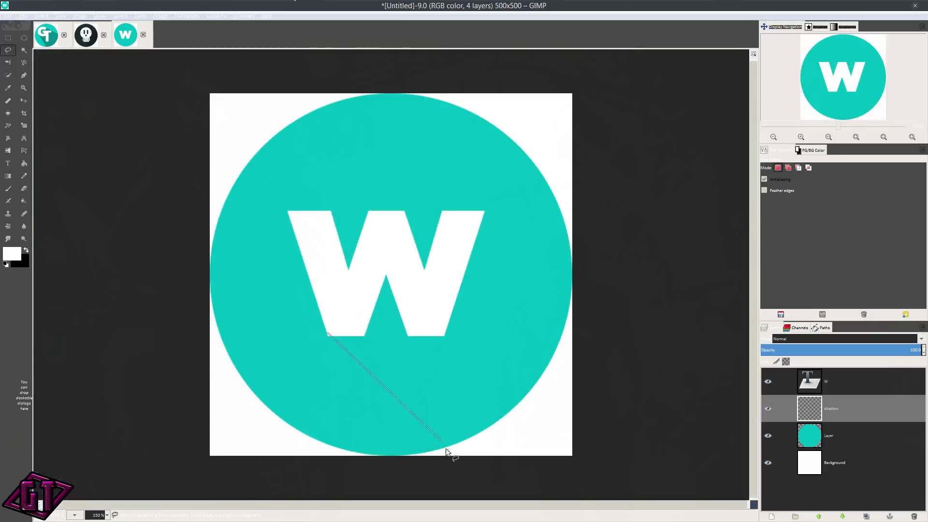
left_click(467, 480)
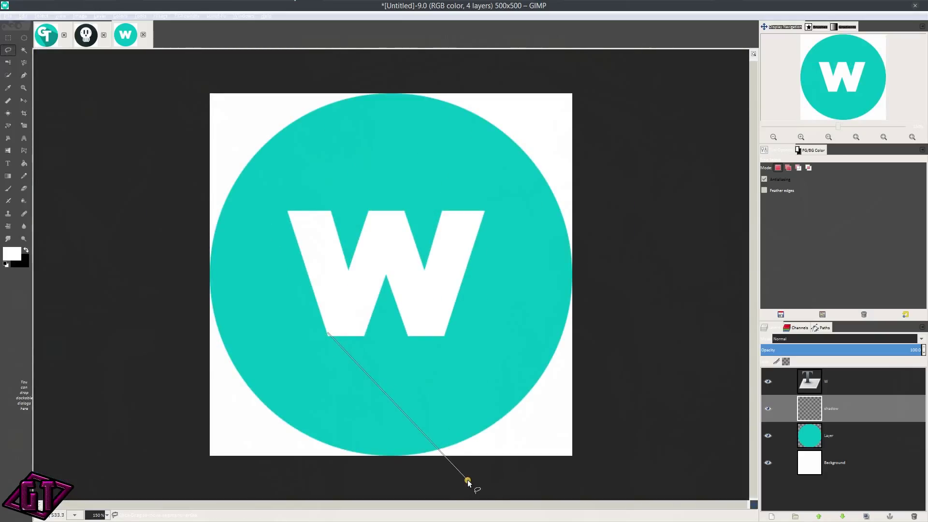
left_click(718, 453)
left_click(704, 275)
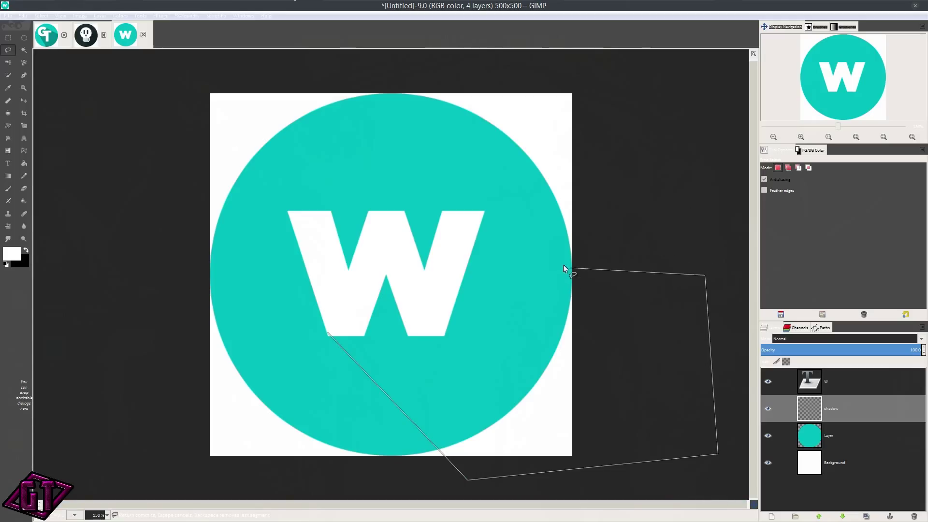
left_click(628, 276)
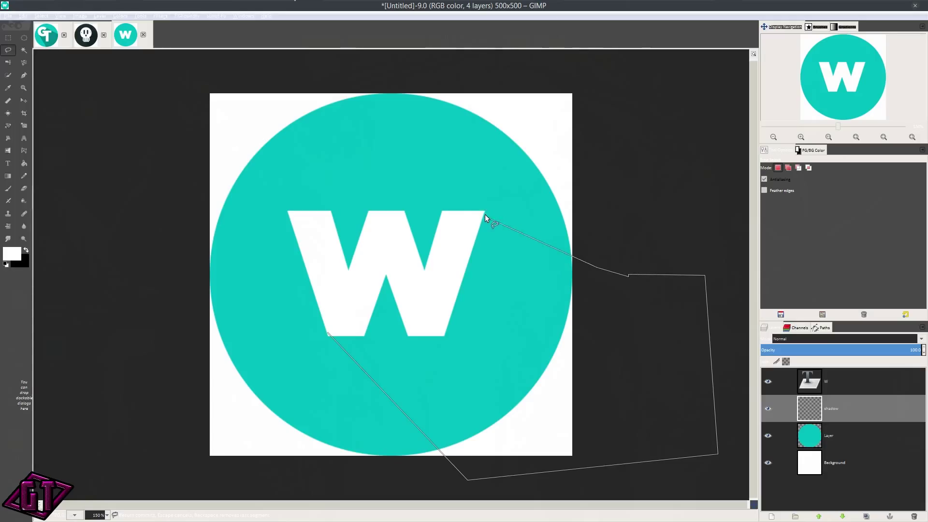
- Continue the selection outline to the W's top-right corner and close it through the inside of the letter to its bottom-left corner
key("3")
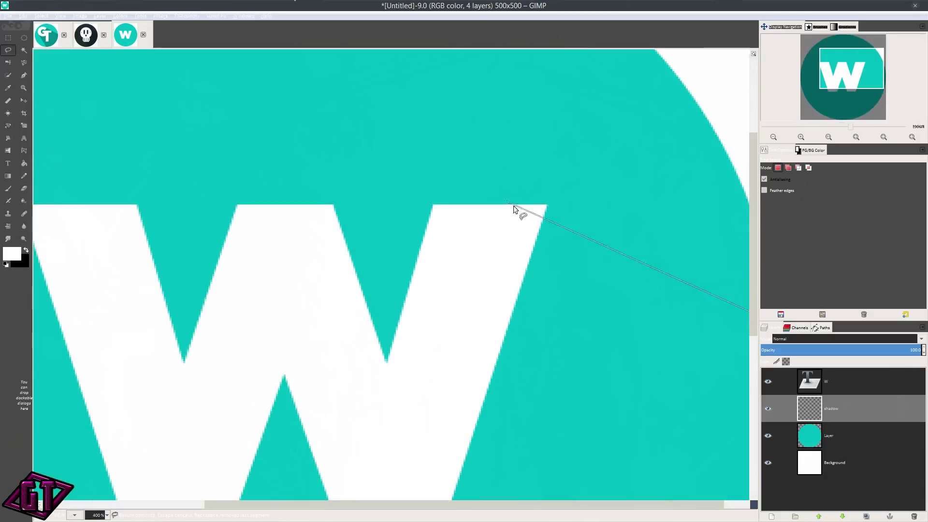
left_click(545, 205)
key("minus")
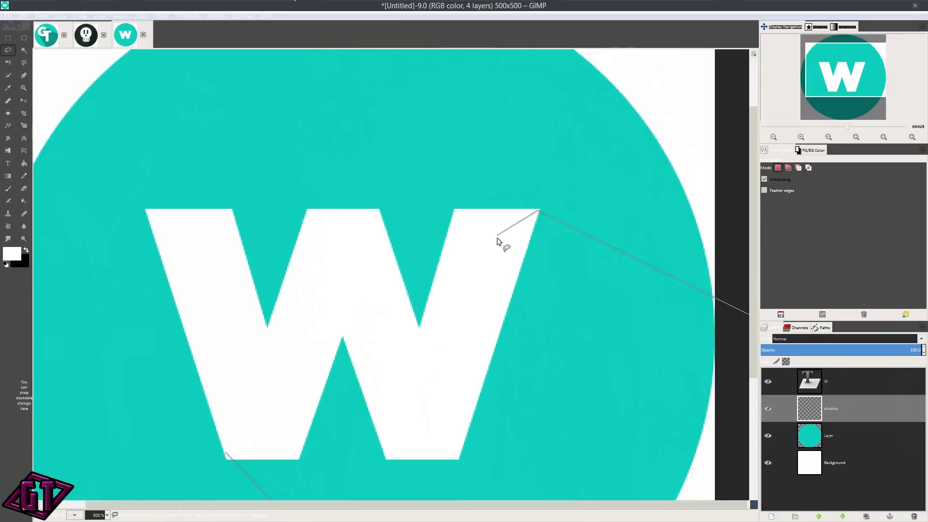
key("minus")
key("minus")
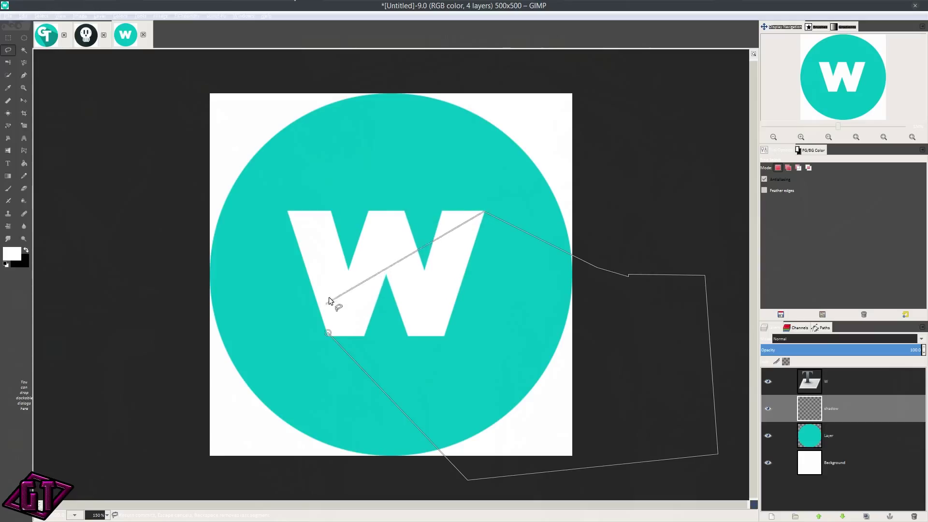
left_click(428, 289)
left_click(376, 260)
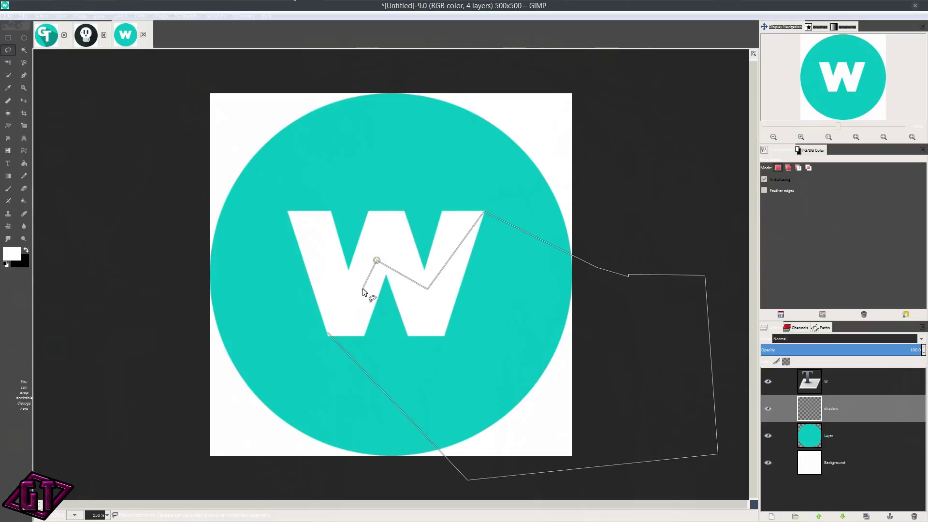
left_click(362, 289)
double_click(330, 329)
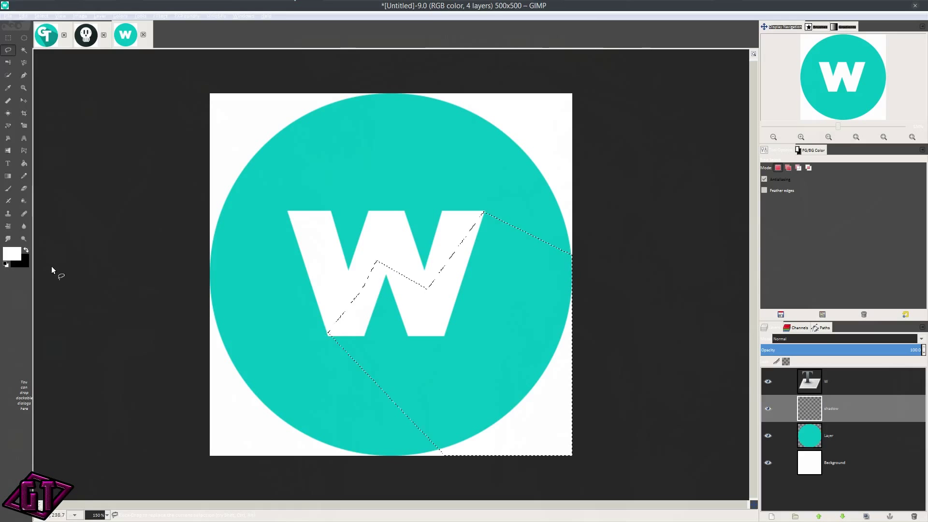
- Fill the selected shadow area with black, deselect it, and lower the shadow layer's opacity to 27.2
left_click(26, 250)
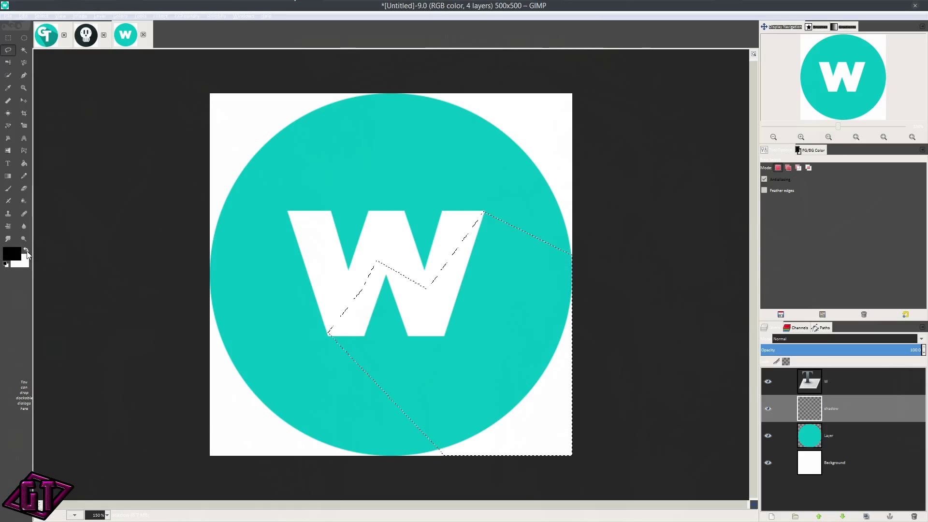
left_click_drag(12, 253, 498, 317)
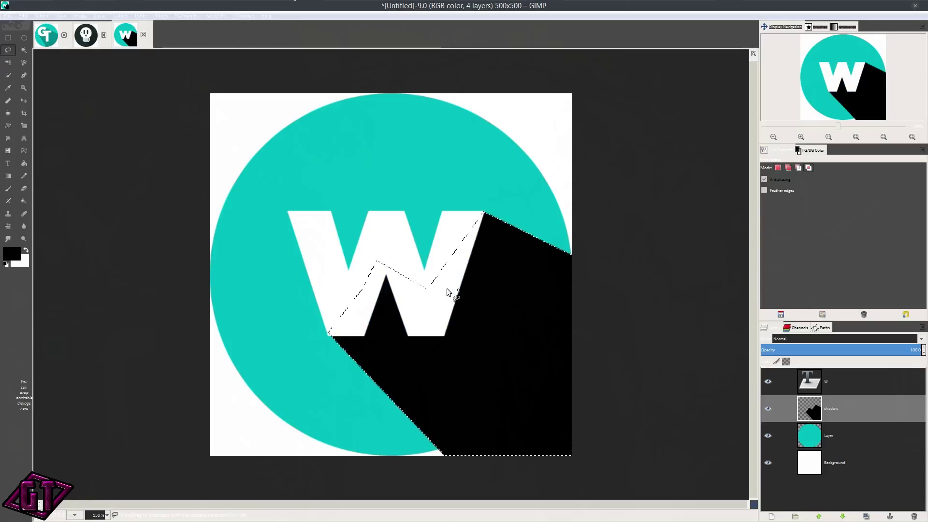
key("shift+ctrl+a")
left_click_drag(854, 352, 806, 349)
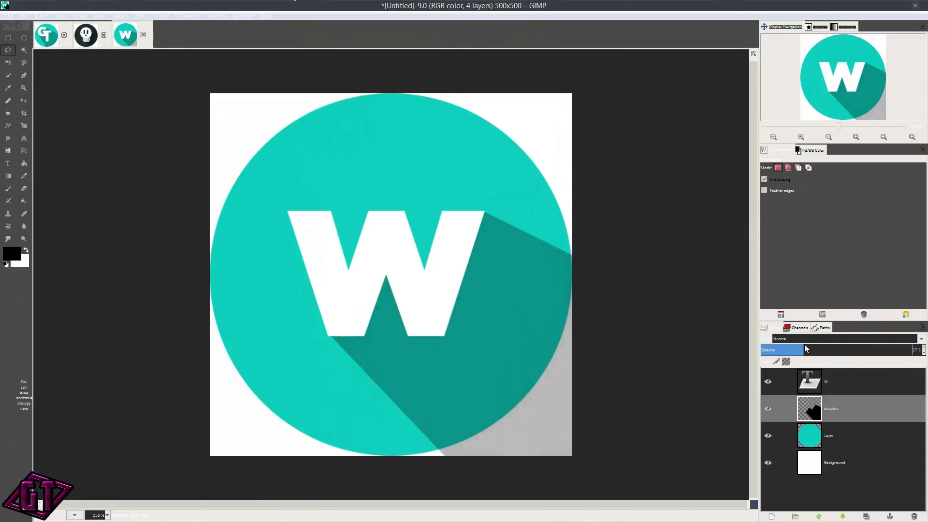
- Delete the part of the shadow layer outside the teal circle using the inverted circle selection, and deselect
left_click(820, 436)
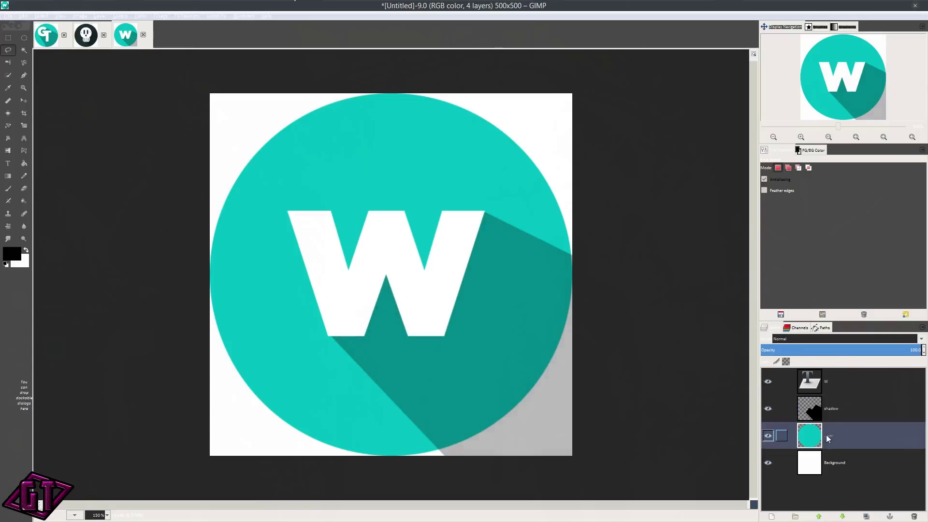
right_click(827, 435)
left_click(850, 390)
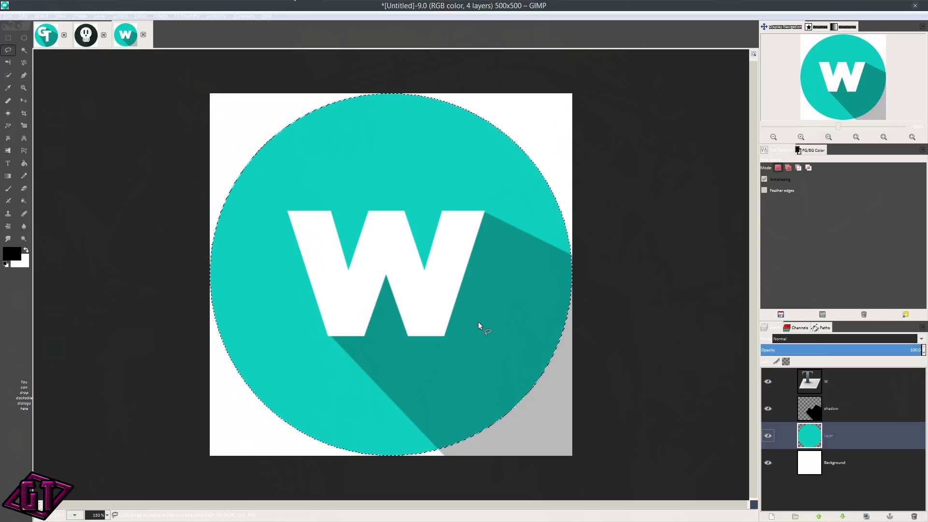
key("ctrl+i")
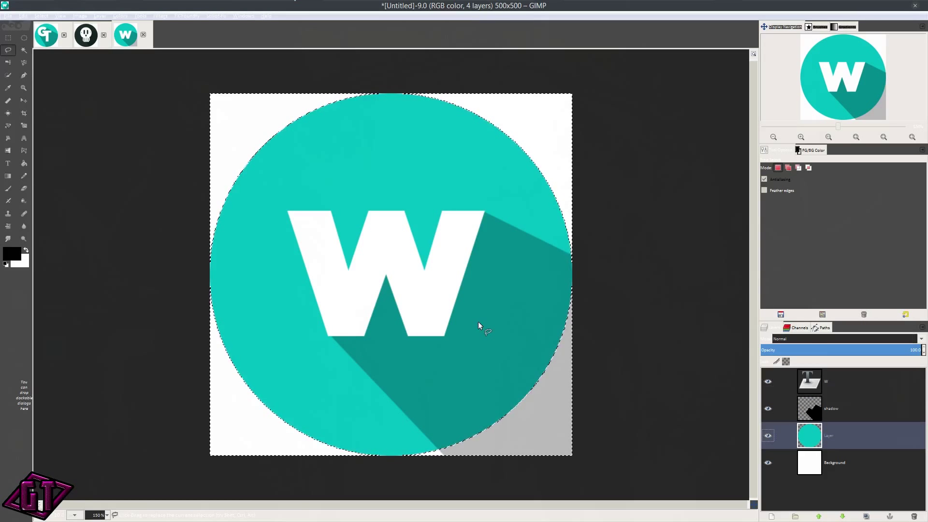
left_click(829, 416)
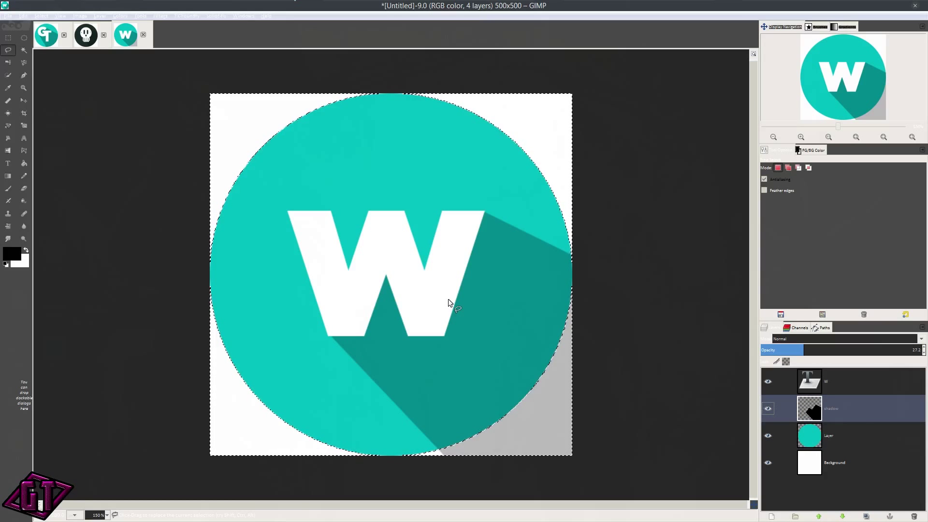
key("Delete")
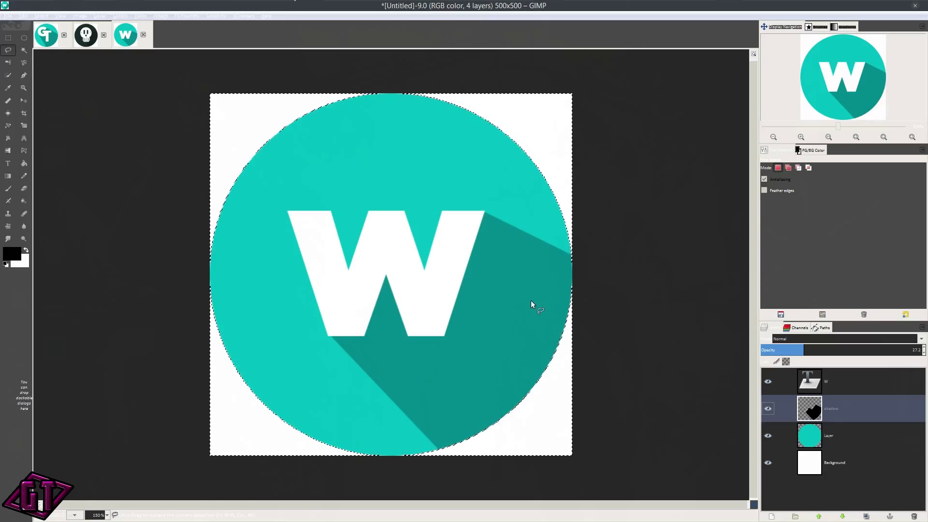
key("ctrl+shift+a")
key("1")
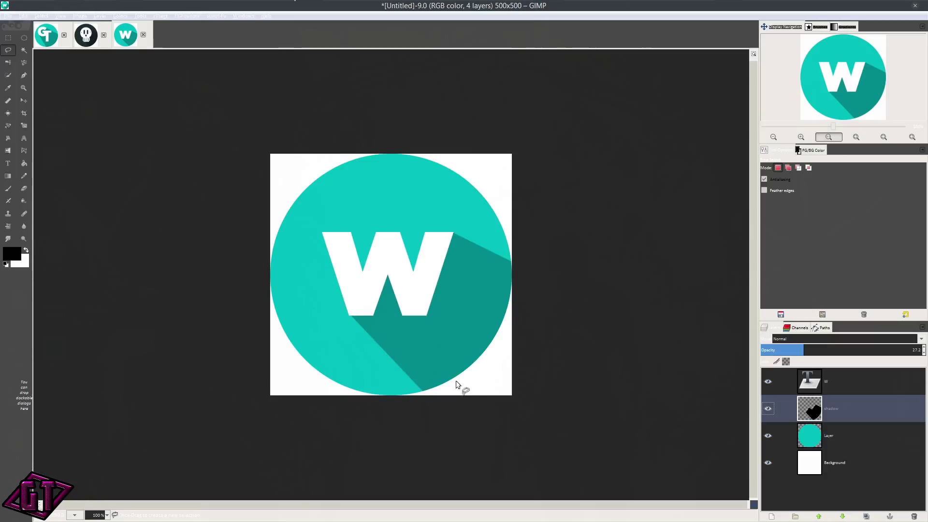
key("minus")
key("minus")
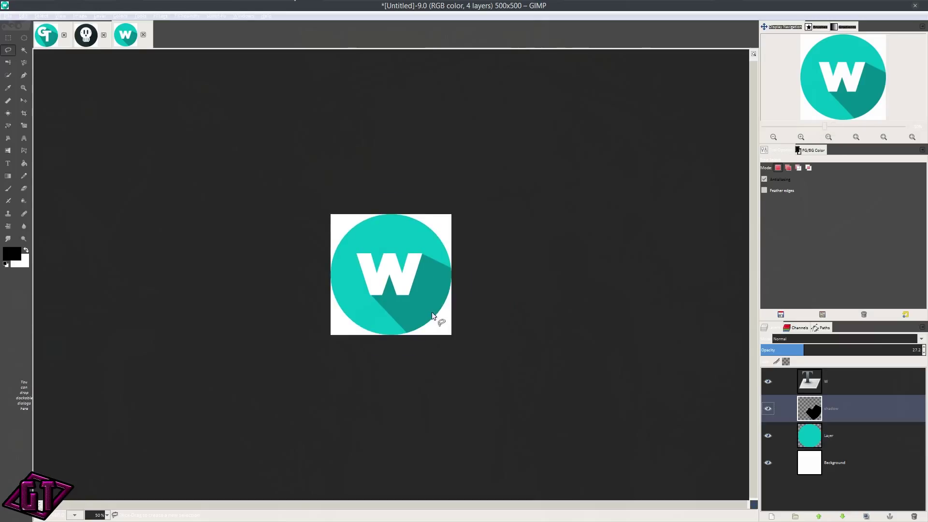
key("1")
key("plus")
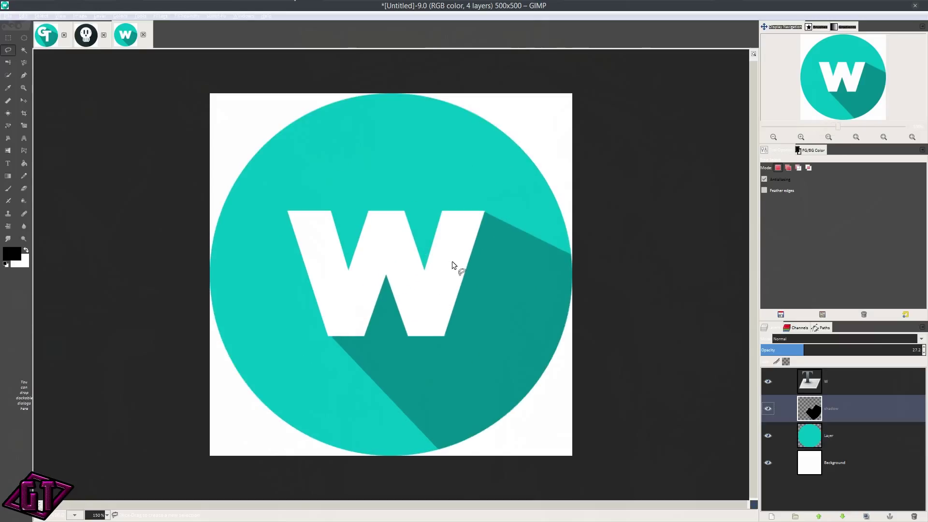
key("1")
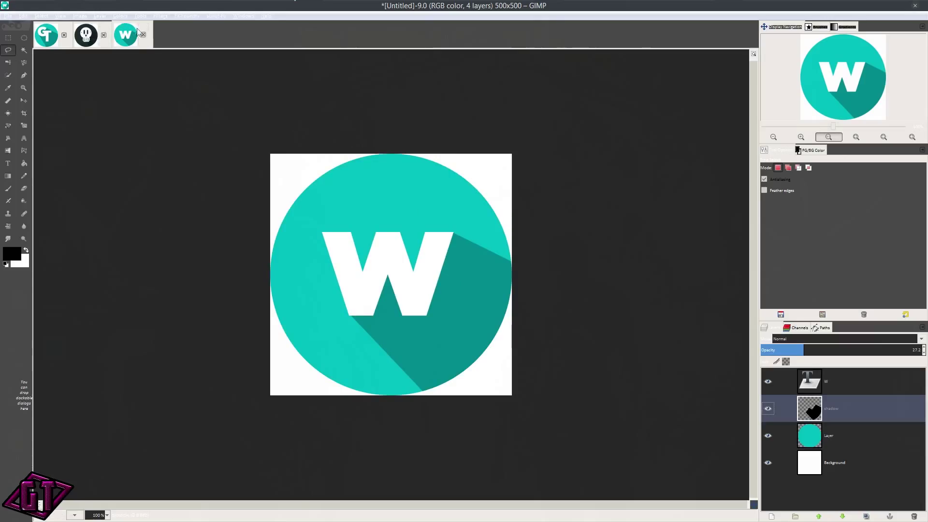
- Create a new 500 × 500 px image and add a transparent layer named circle
left_click(18, 19)
left_click(15, 24)
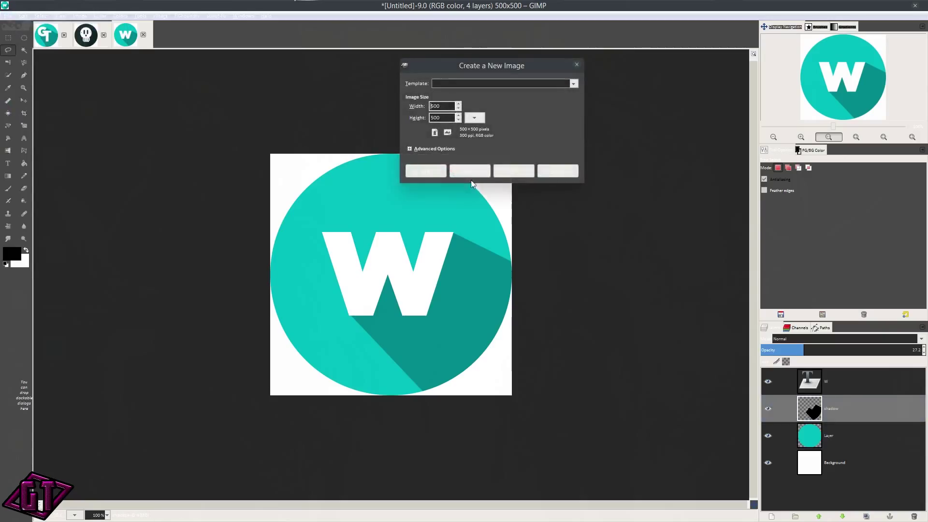
left_click(518, 170)
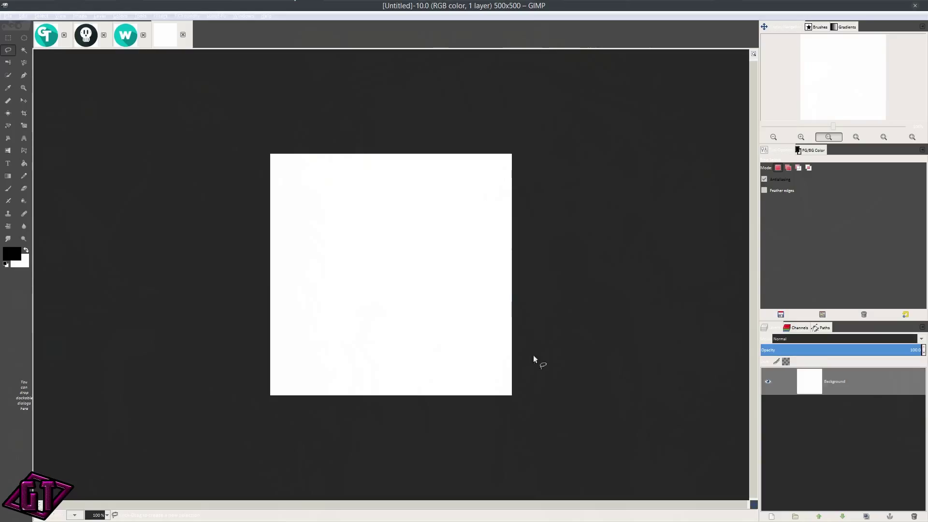
left_click(772, 516)
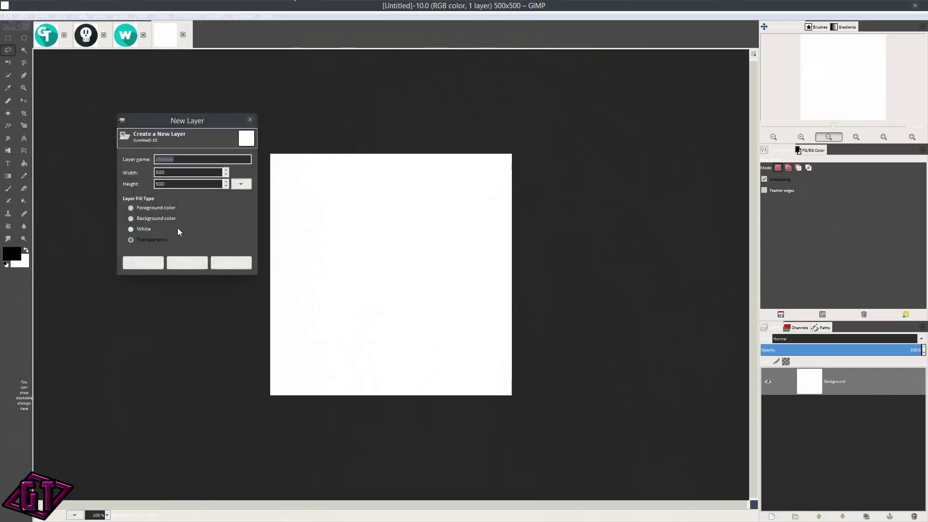
type("circle")
key("Return")
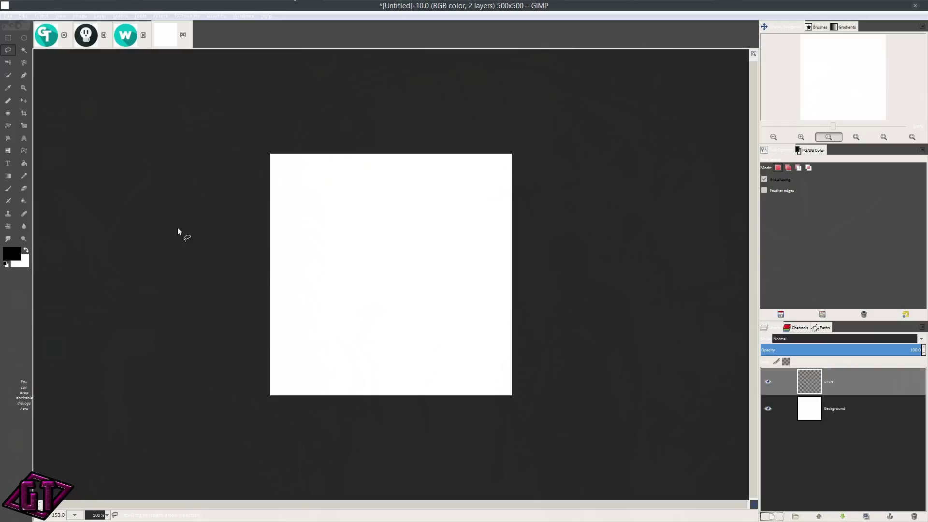
- Make a 500 × 500 px circular selection at position 0, 0 that fills the whole canvas
left_click(24, 38)
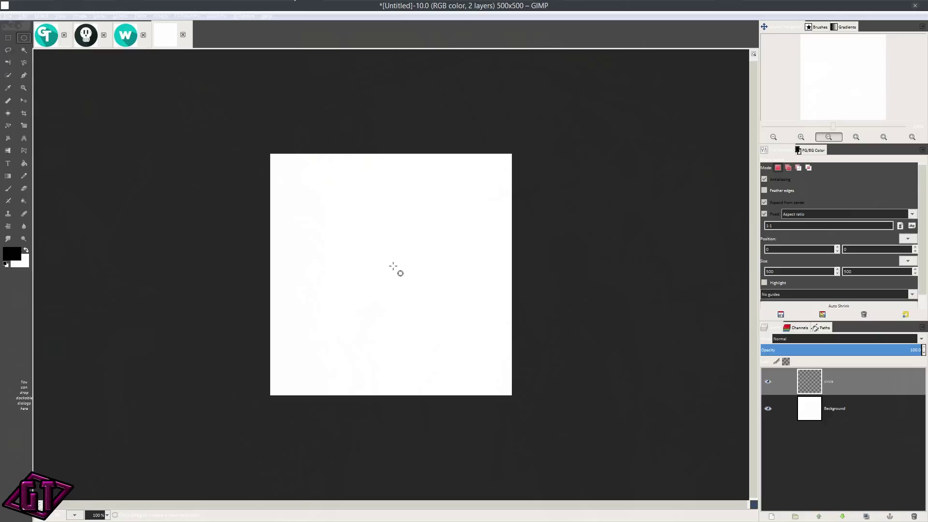
key("plus")
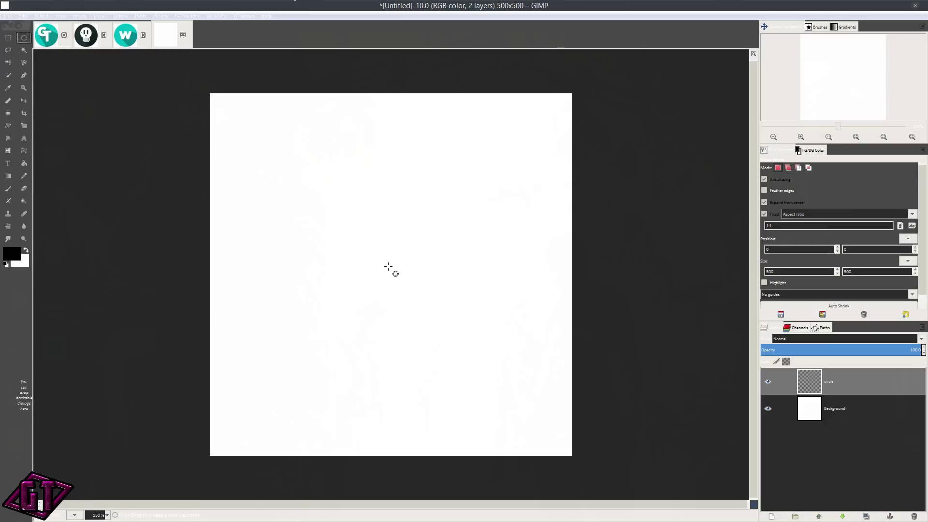
left_click_drag(388, 266, 528, 445)
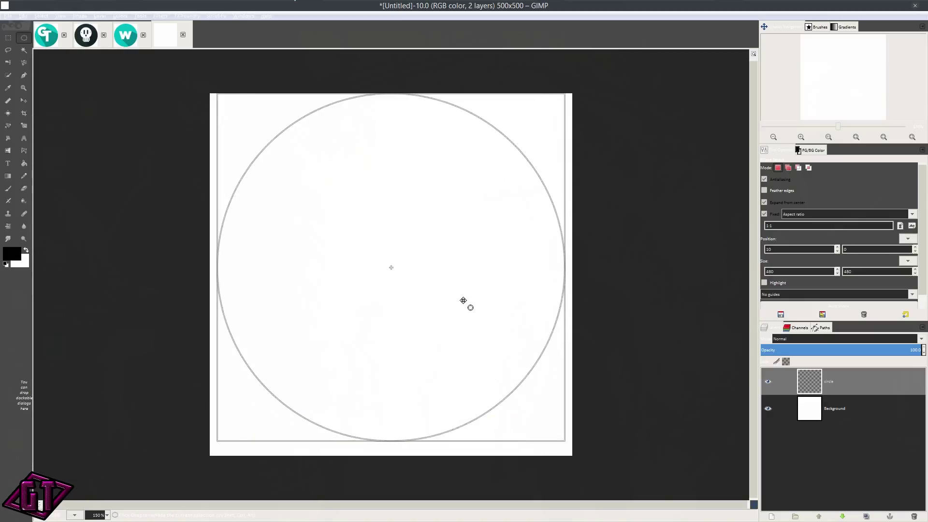
left_click_drag(463, 296, 463, 304)
left_click_drag(532, 421, 561, 439)
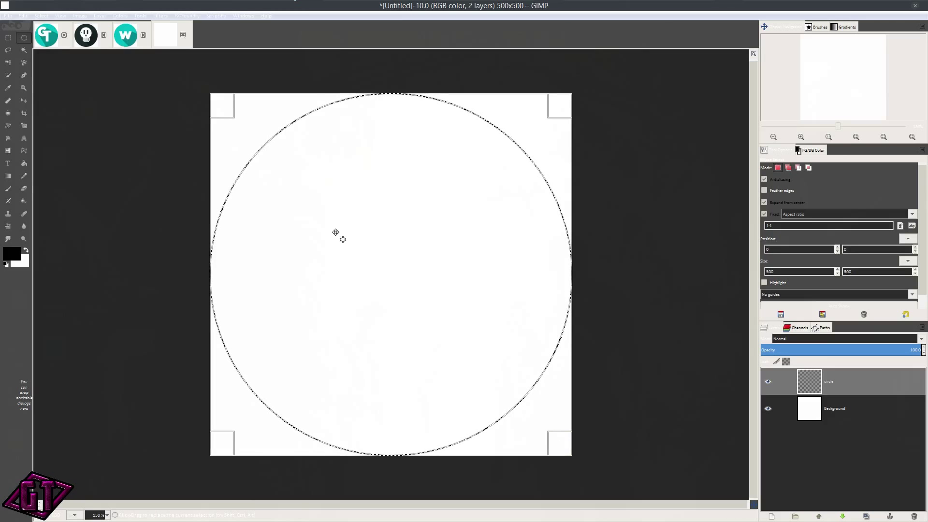
- Fill the circular selection with dark teal 1a2c2c and deselect it
left_click(14, 258)
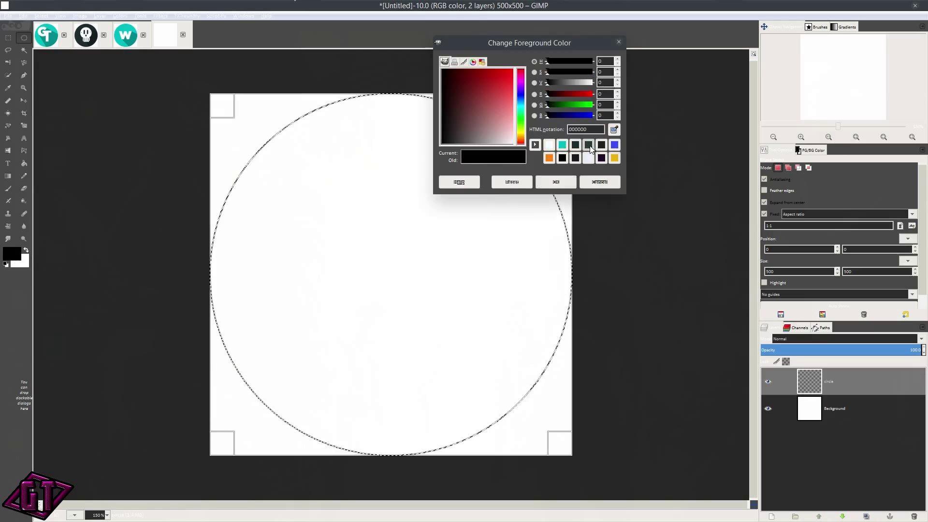
left_click(575, 144)
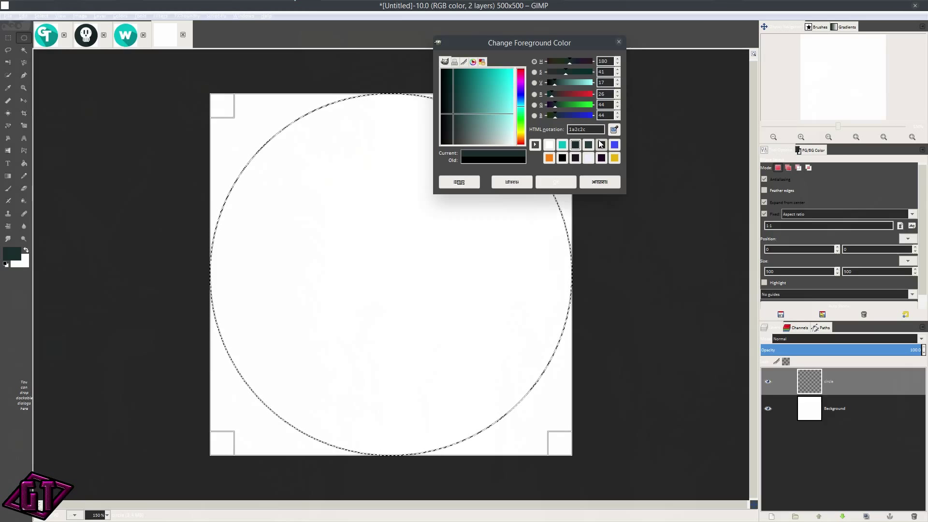
left_click(555, 182)
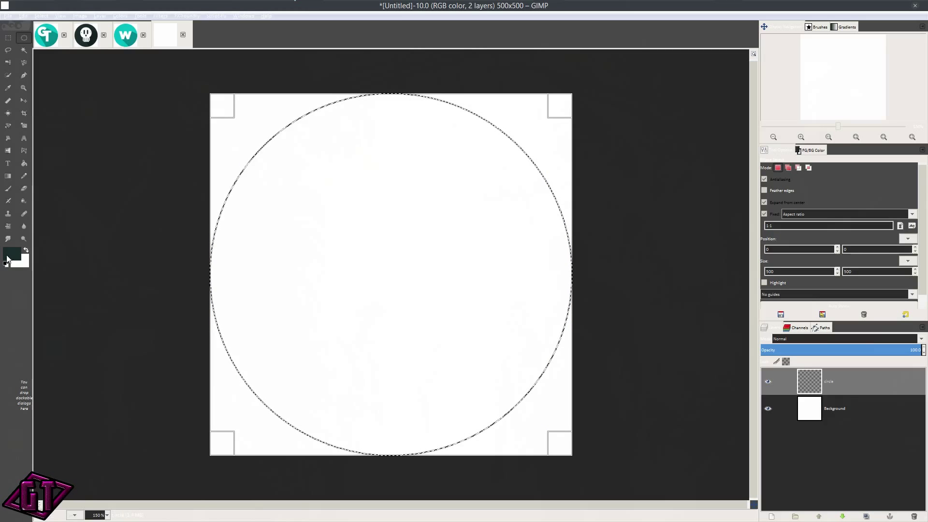
left_click_drag(17, 252, 418, 206)
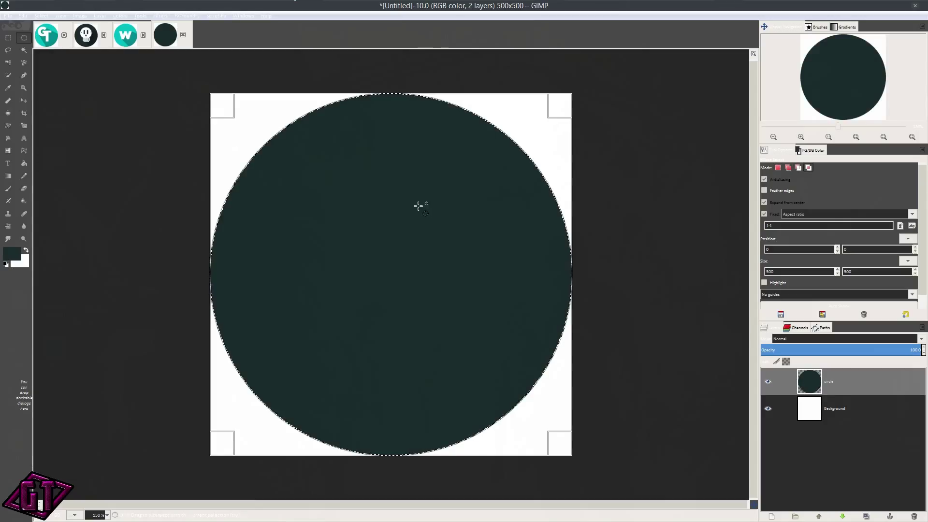
key("ctrl+shift+a")
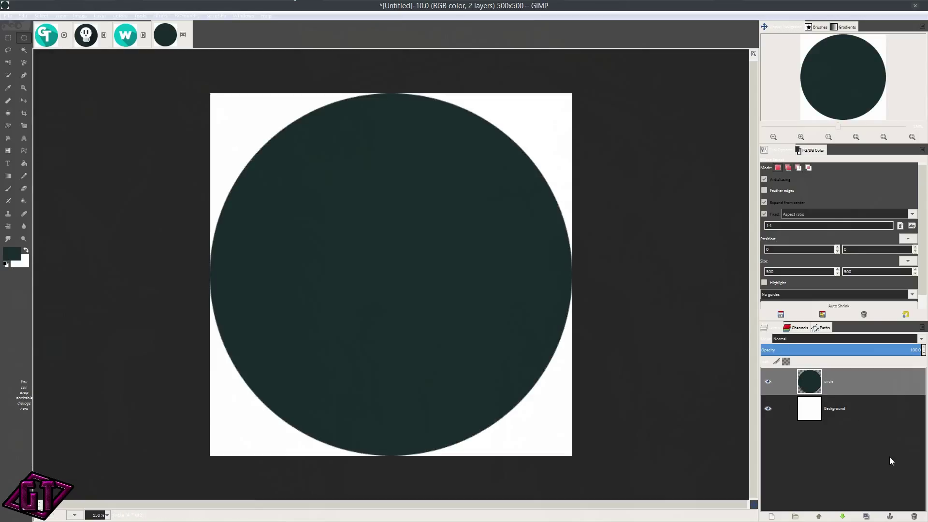
- Add a transparent layer named skull and make a 180 × 180 px circular selection at position 180, 80
left_click(772, 516)
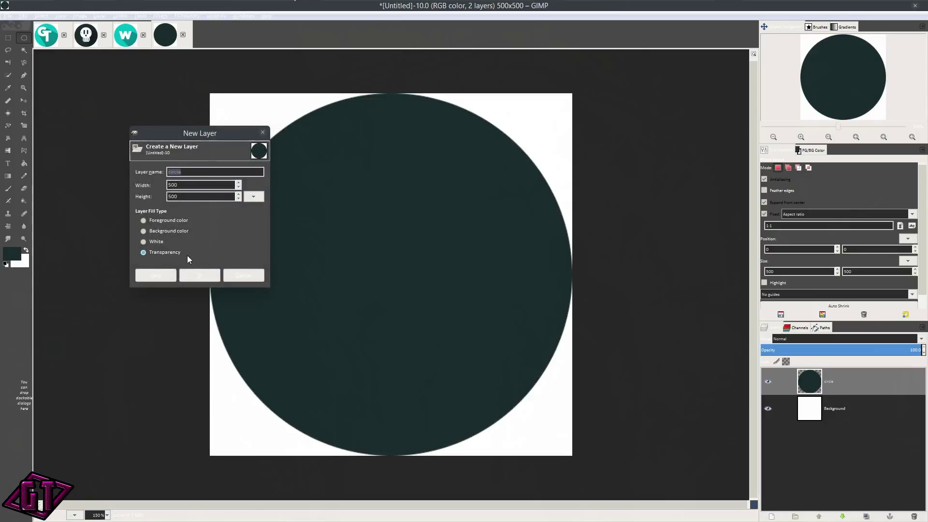
type("skull")
left_click(198, 274)
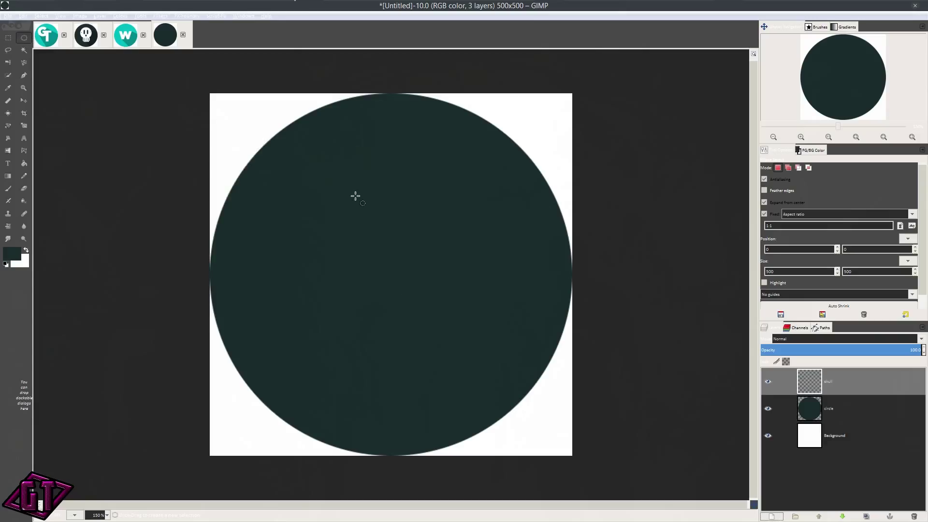
left_click_drag(333, 172, 398, 237)
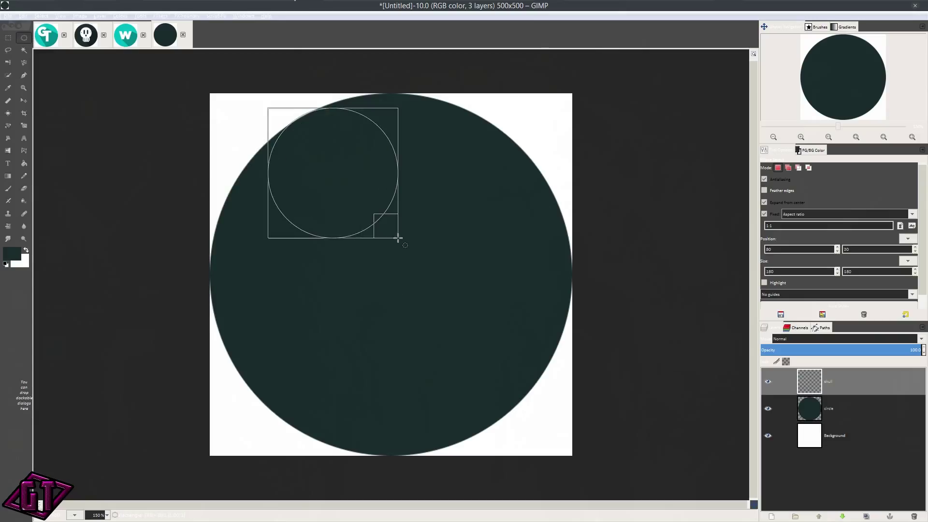
left_click_drag(319, 158, 388, 202)
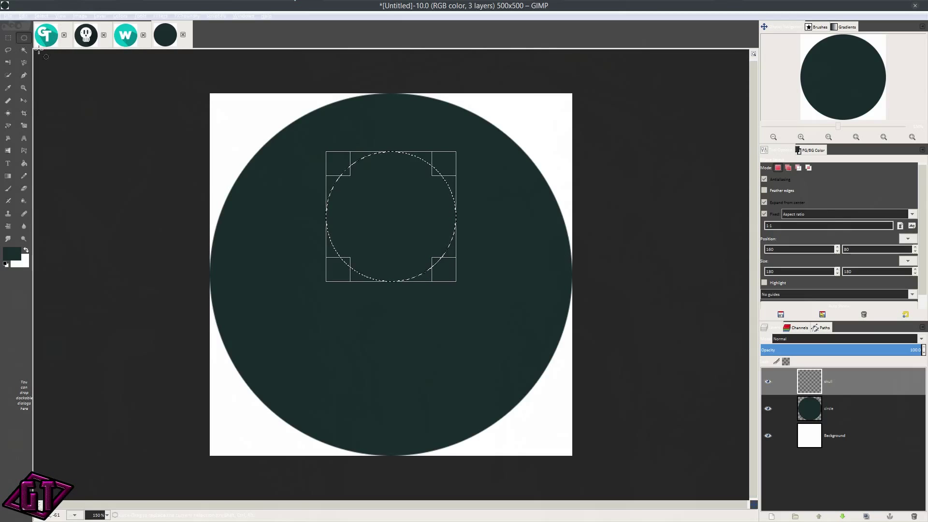
- Try to add a rounded rectangle about 110 × 90 px with corner radius 20.8 to the selection, overlapping the circle's lower edge
left_click(9, 39)
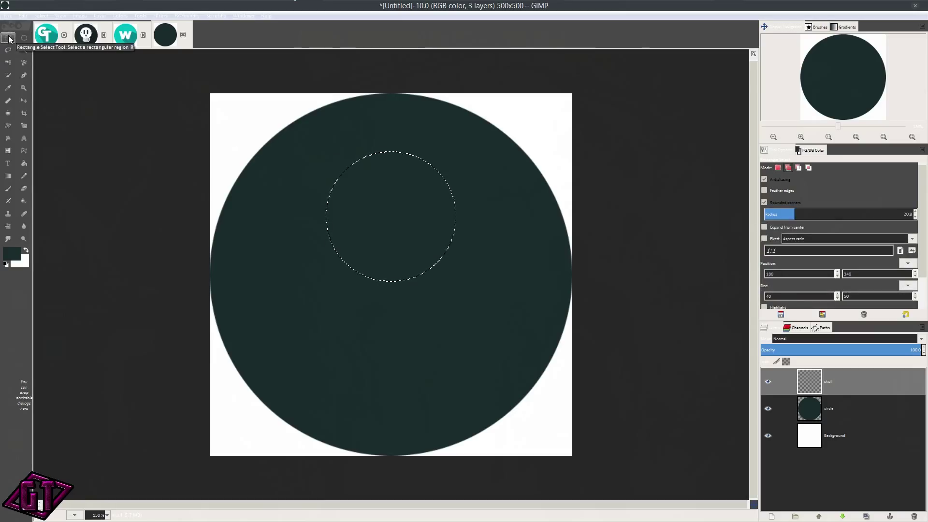
left_click(787, 167)
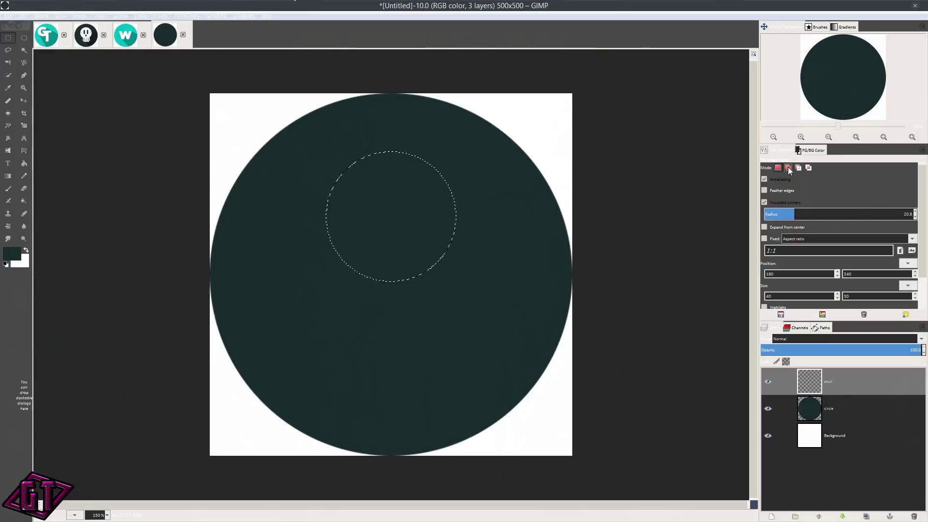
left_click(764, 202)
left_click(764, 202)
left_click_drag(355, 254, 379, 289)
left_click_drag(427, 315, 441, 314)
- Adjust the rounded rectangle selection to 90 × 90 px at position 205, 225, centred under the circle
key("Left")
key("Left")
key("Left")
key("Left")
key("Left")
key("Left")
key("Left")
key("Left")
key("Left")
key("Left")
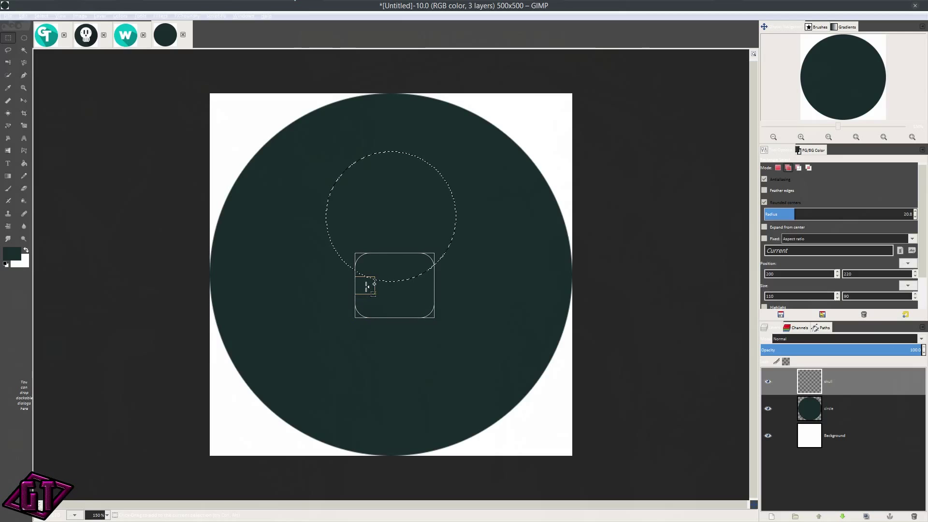
key("Left")
key("Left")
key("Left")
key("Left")
key("Left")
key("Left")
key("Left")
key("Left")
key("Left")
key("Left")
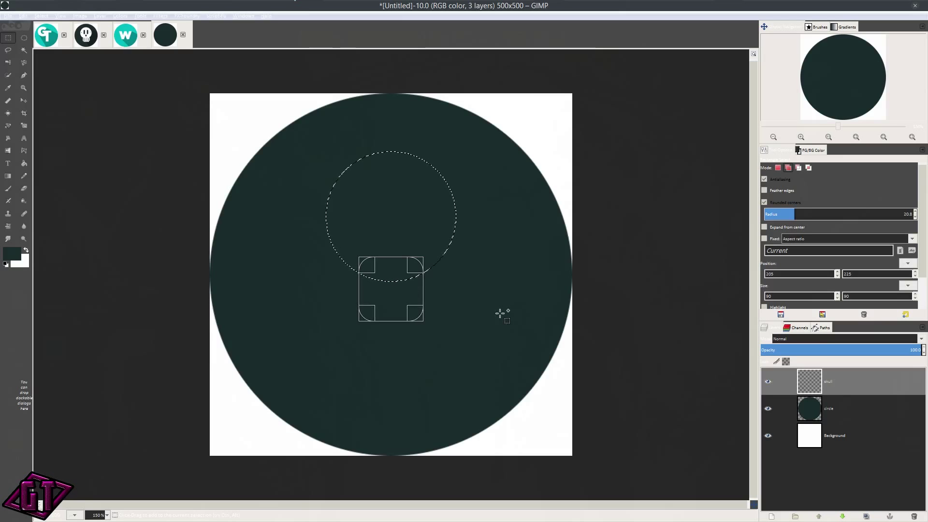
- Fill the circular selection on the skull layer with white and try to fill the rounded rectangle below it too
left_click(86, 37)
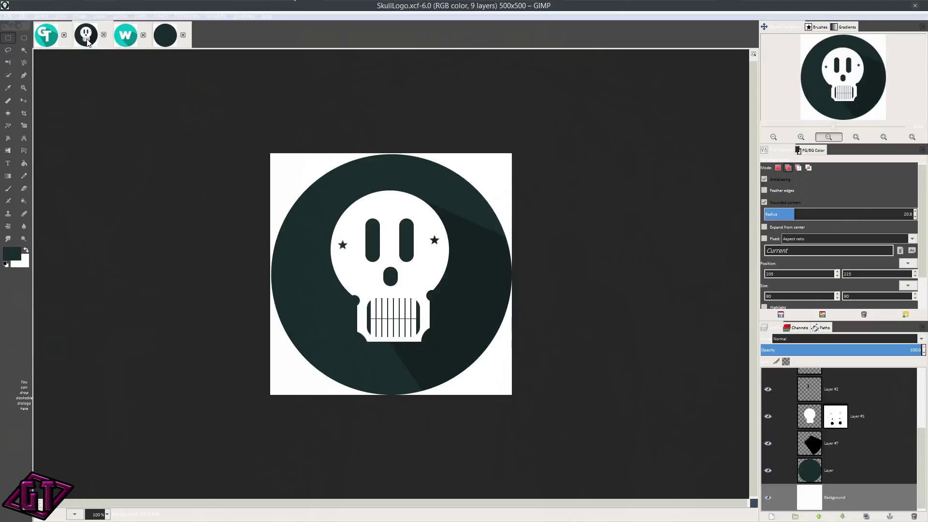
left_click(176, 37)
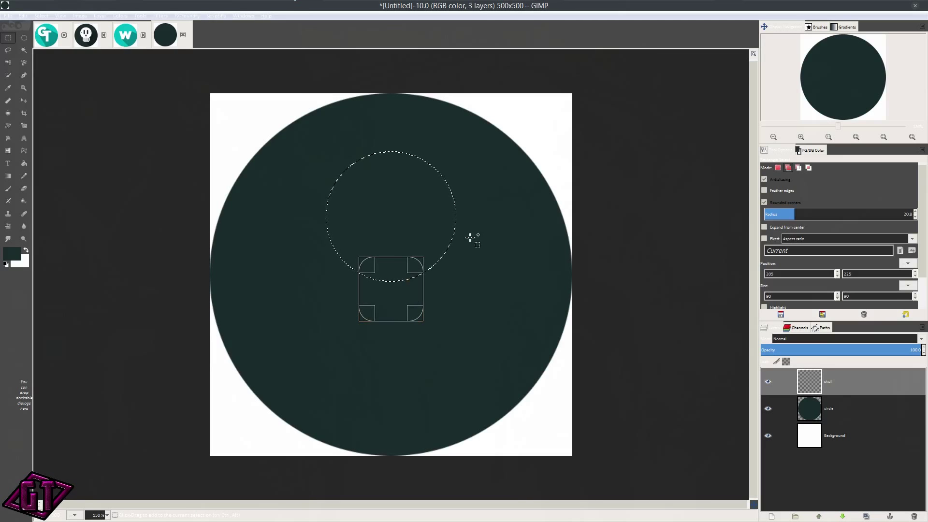
left_click(27, 251)
left_click_drag(9, 256, 338, 230)
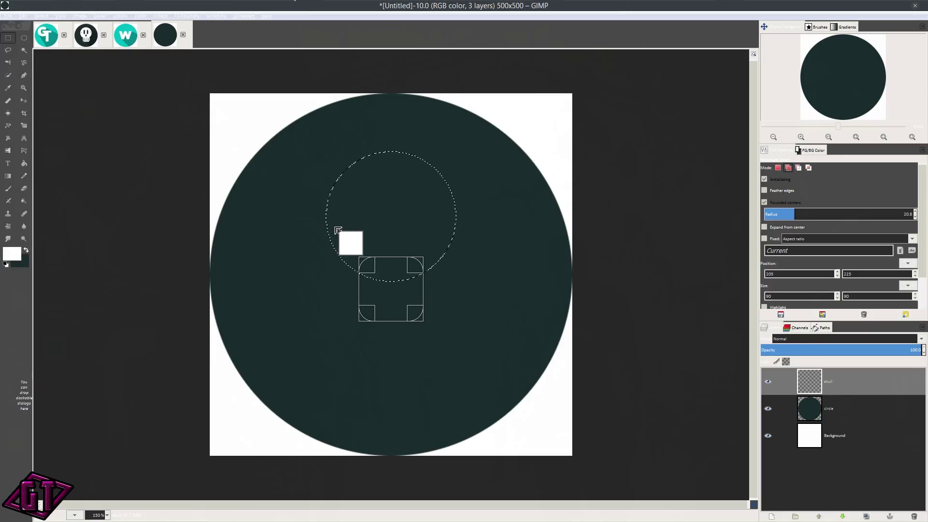
left_click_drag(375, 203, 380, 200)
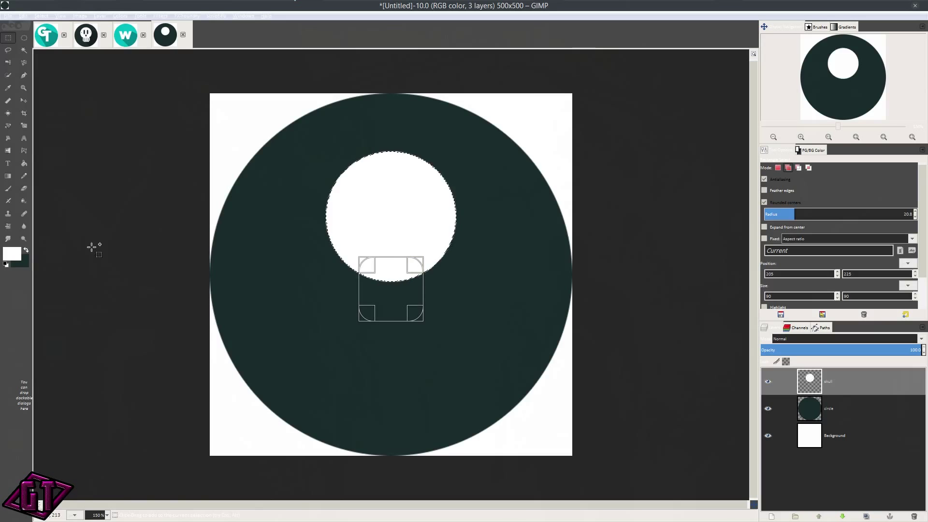
left_click_drag(17, 256, 381, 295)
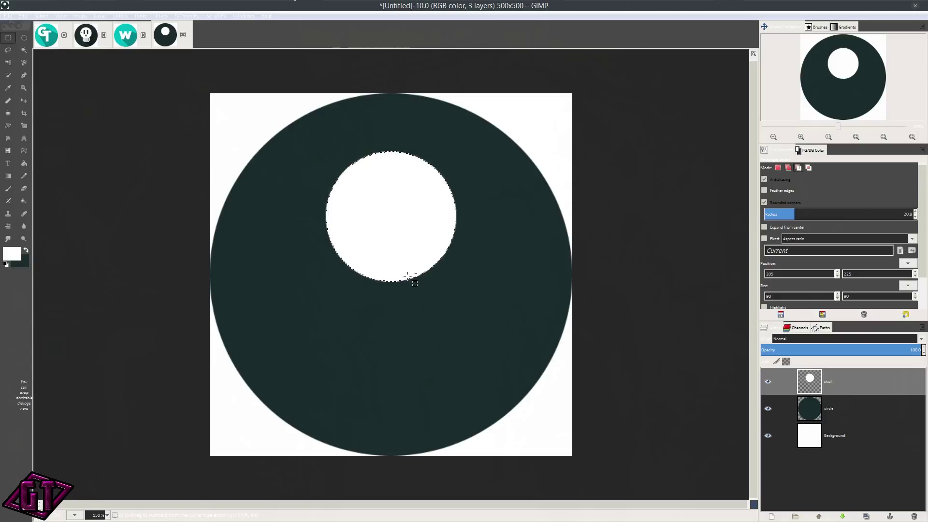
- Replace the skull layer's white fill with one covering the circle plus a 100 × 90 px rounded rectangle at position 200, 220
key("Delete")
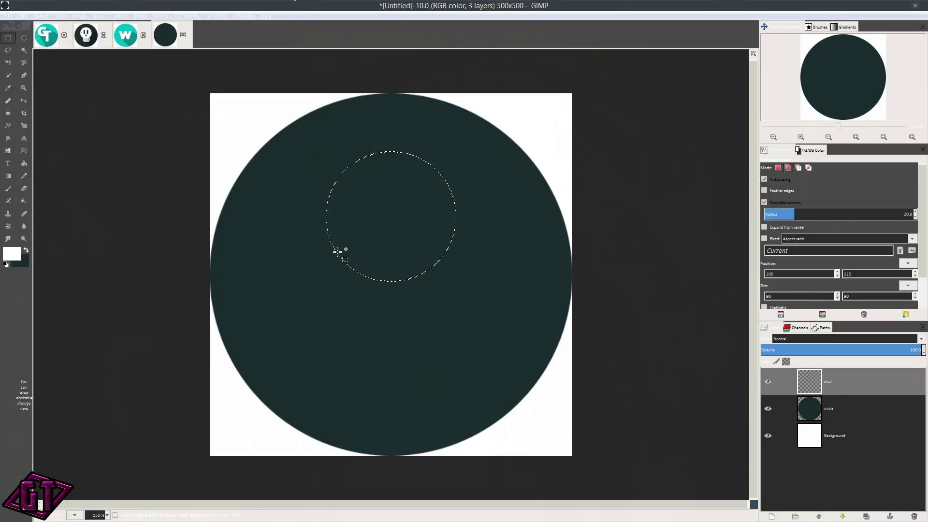
left_click_drag(420, 288, 426, 346)
left_click_drag(332, 300, 354, 301)
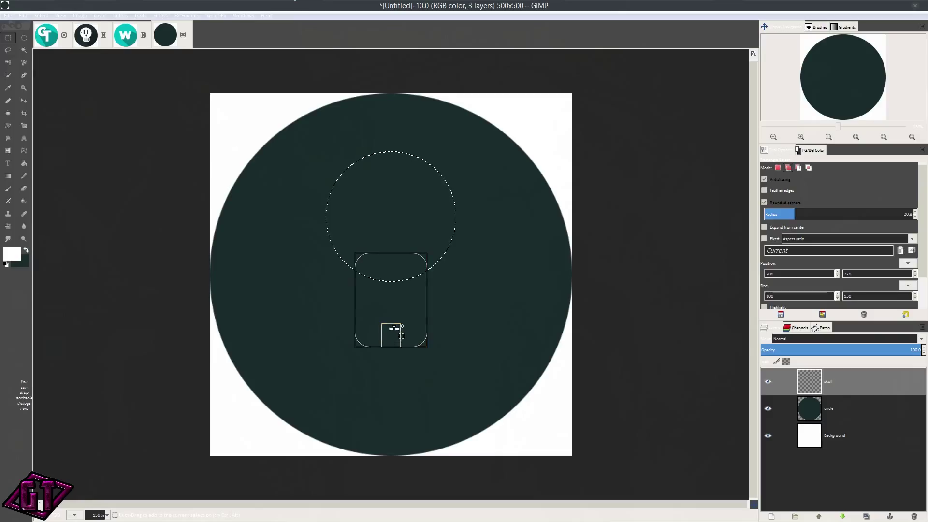
left_click_drag(393, 332, 398, 304)
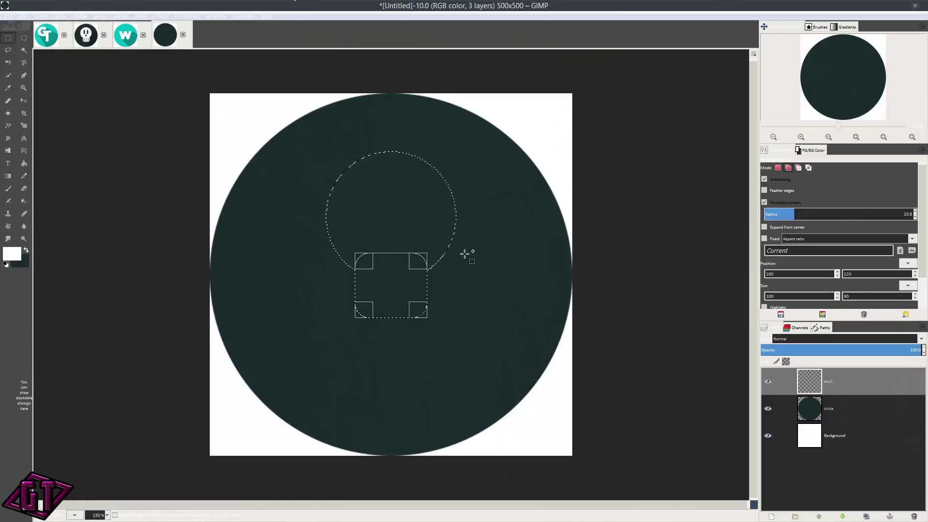
left_click_drag(15, 262, 393, 290)
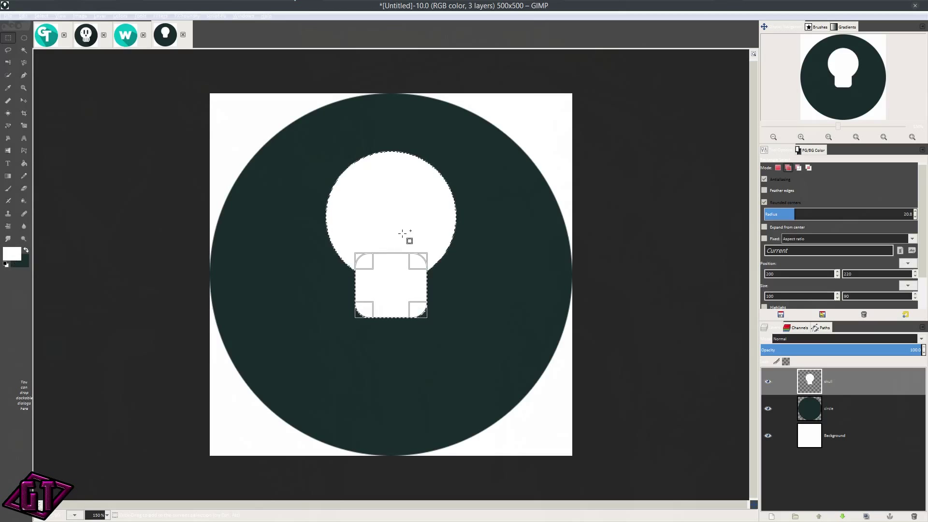
key("ctrl+shift+a")
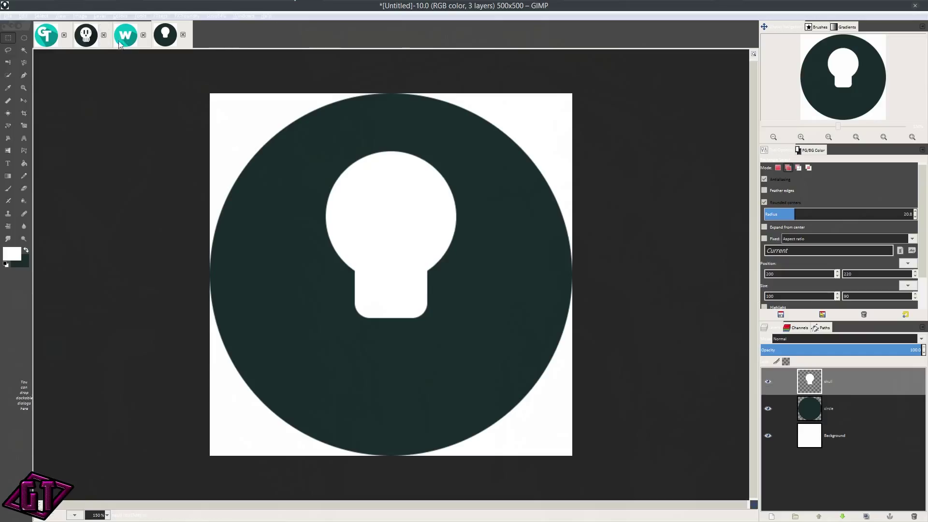
- Add a transparent layer named eyes and fill a 20 × 50 px rounded rectangle at position 210, 150 with the dark teal
left_click(772, 516)
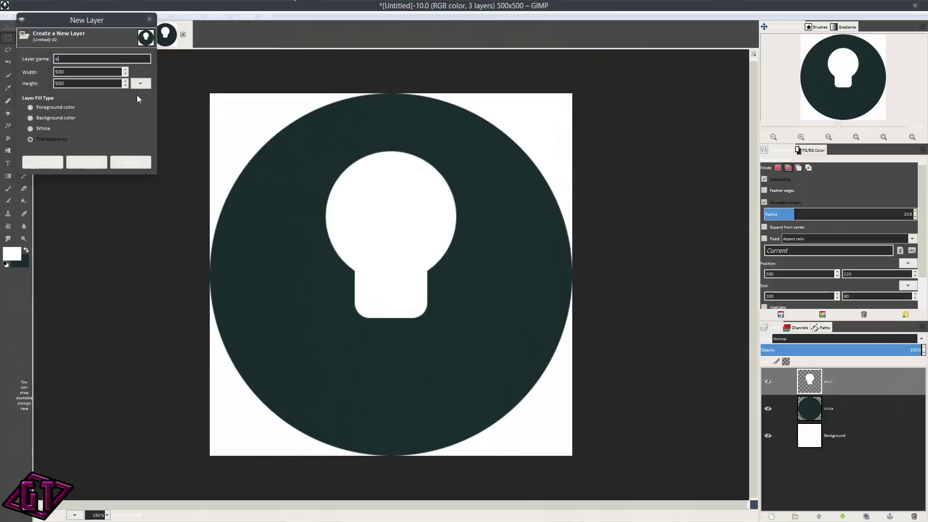
type("eyes")
key("Return")
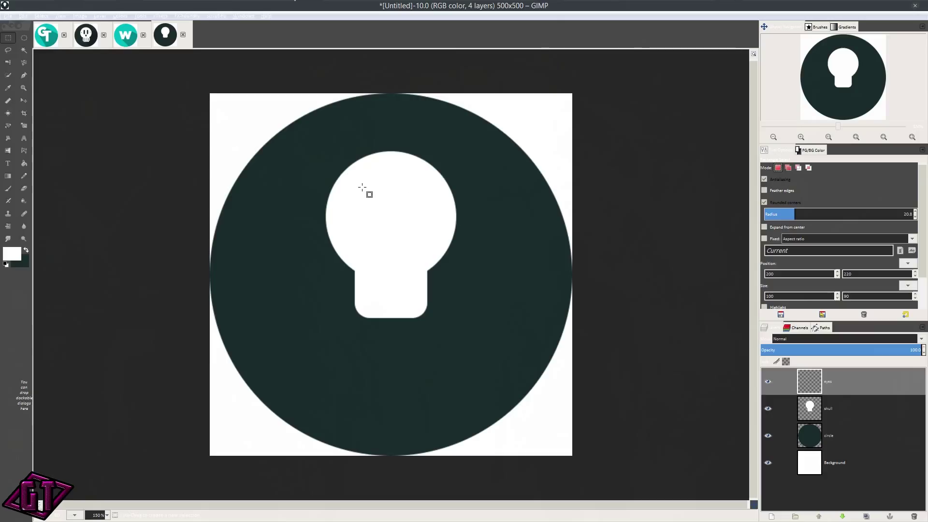
left_click_drag(362, 187, 377, 224)
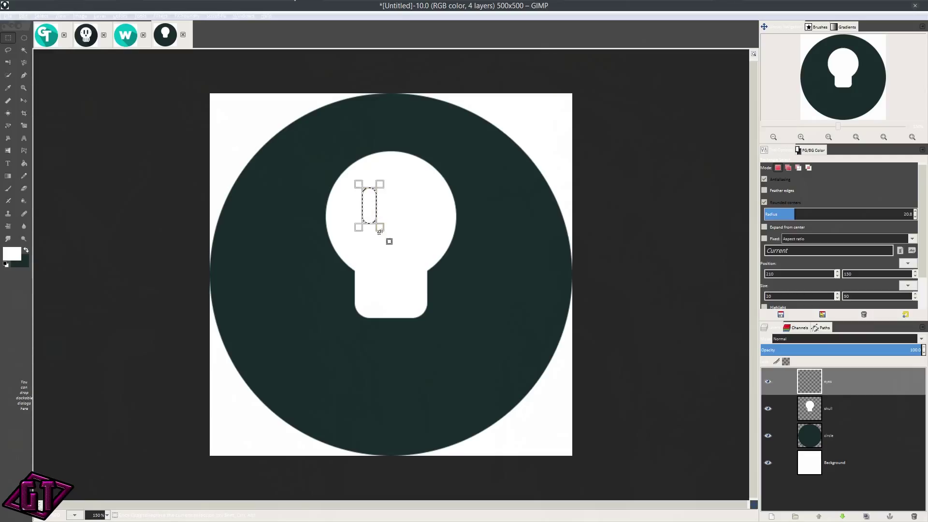
left_click(28, 251)
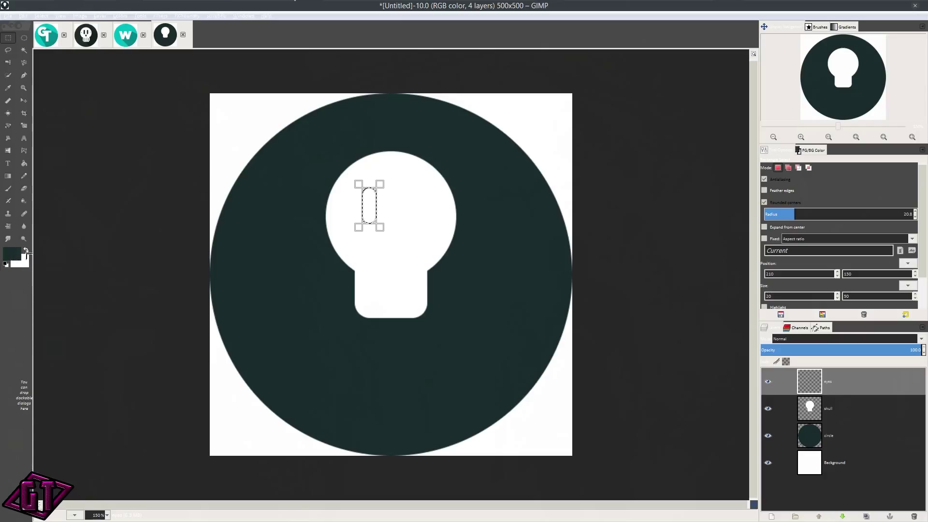
left_click_drag(11, 255, 368, 207)
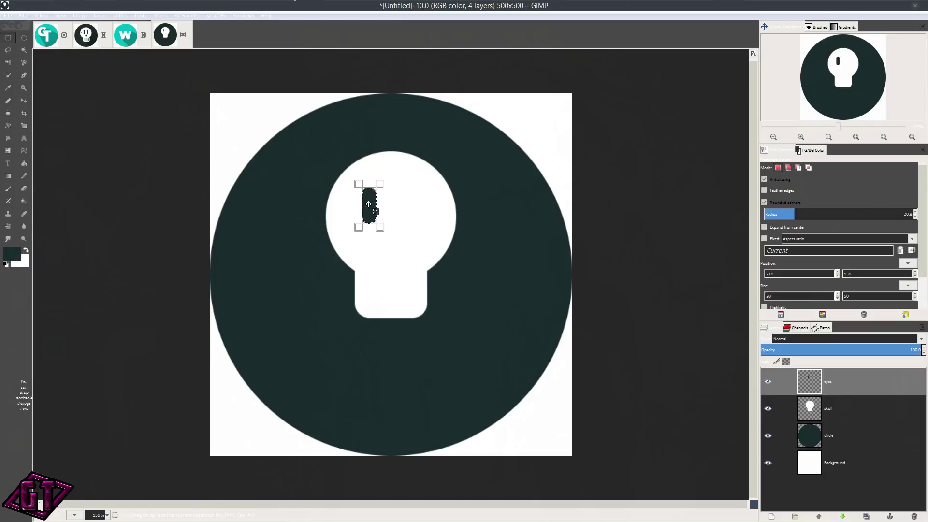
key("ctrl+shift+a")
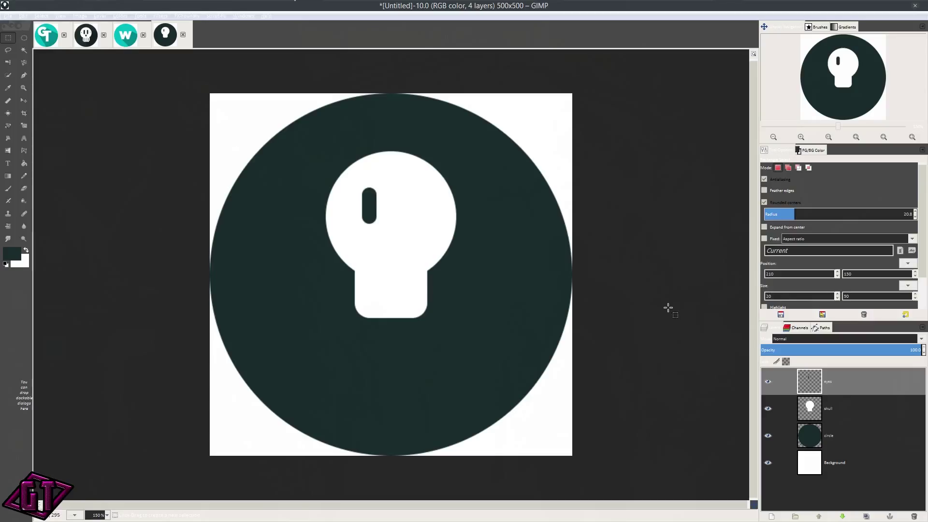
- Duplicate the eyes layer and move the copy straight to the right of the first eye to form the second eye
left_click(876, 381)
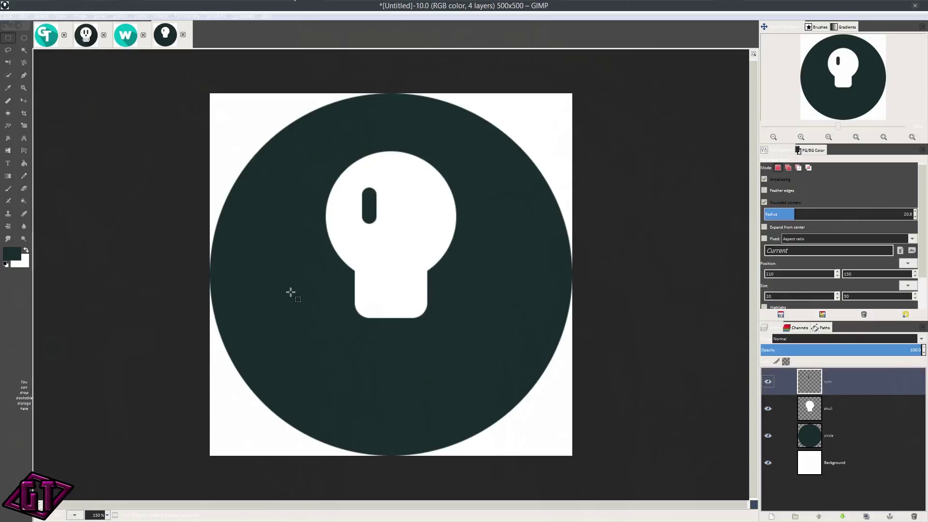
key("ctrl+shift+d")
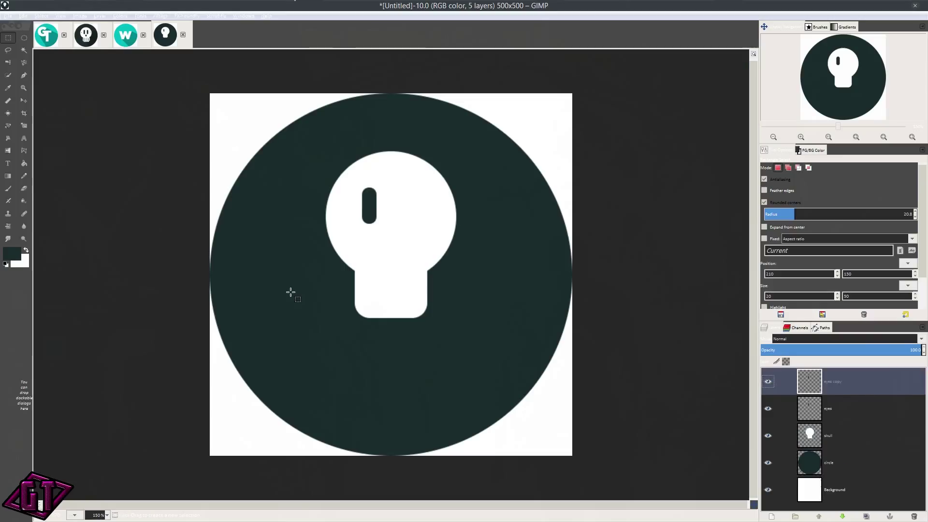
key("m")
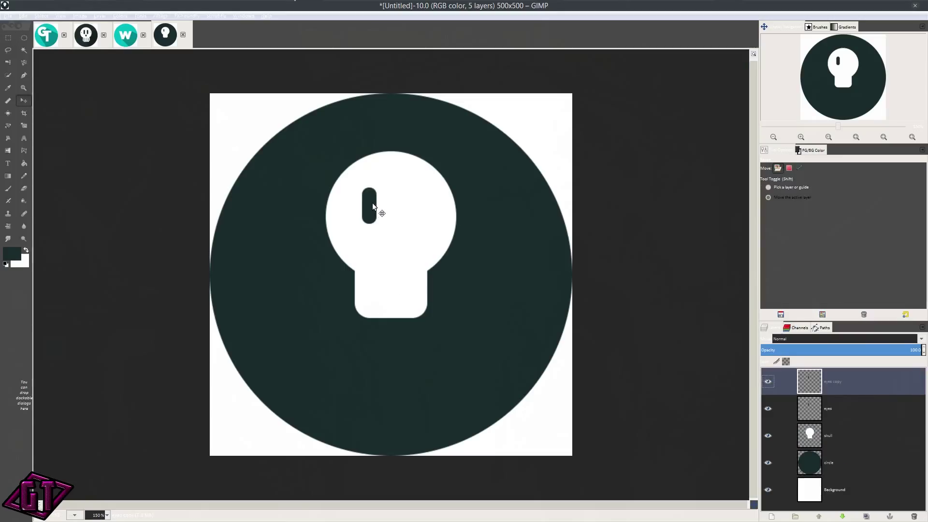
left_click(375, 206)
left_click_drag(375, 205, 410, 205)
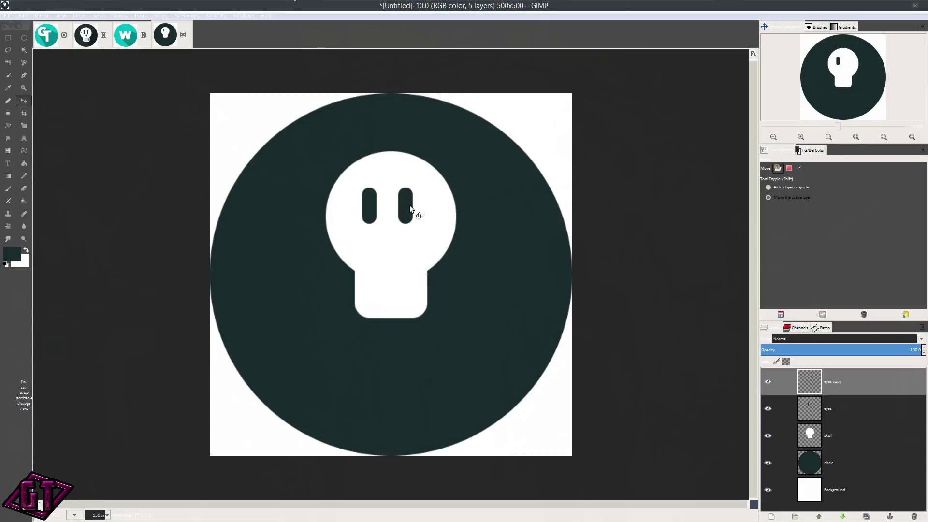
- Add a transparent layer named nose and fill a 30 × 20 px rounded rectangle at position 230, 190 with dark teal
left_click(8, 38)
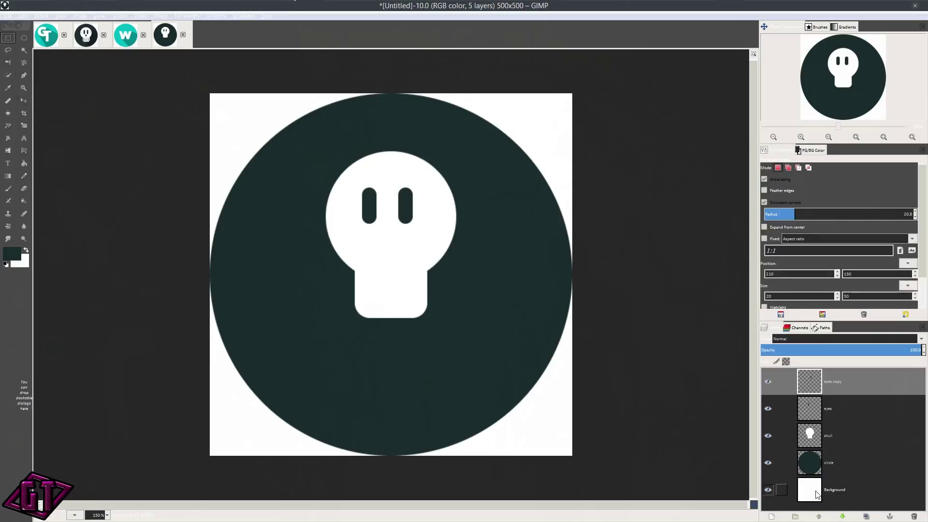
left_click(774, 516)
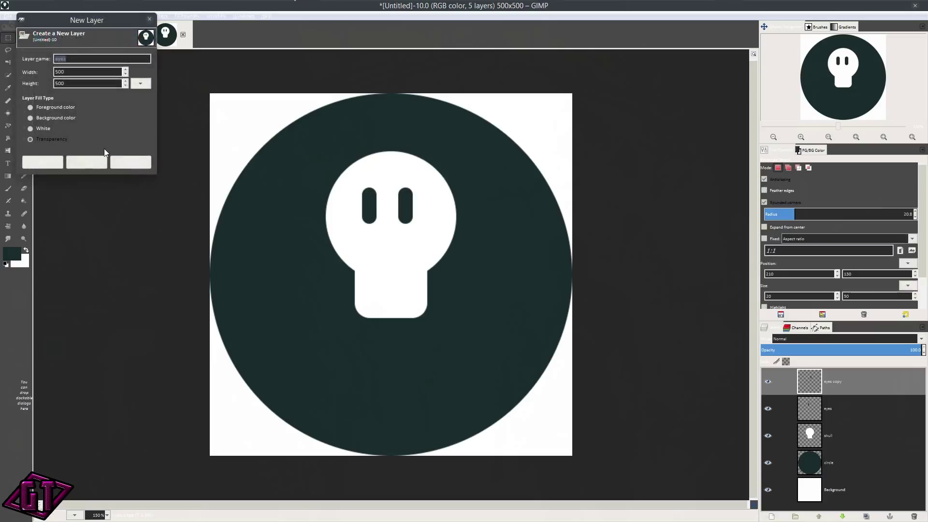
type("nose")
key("Return")
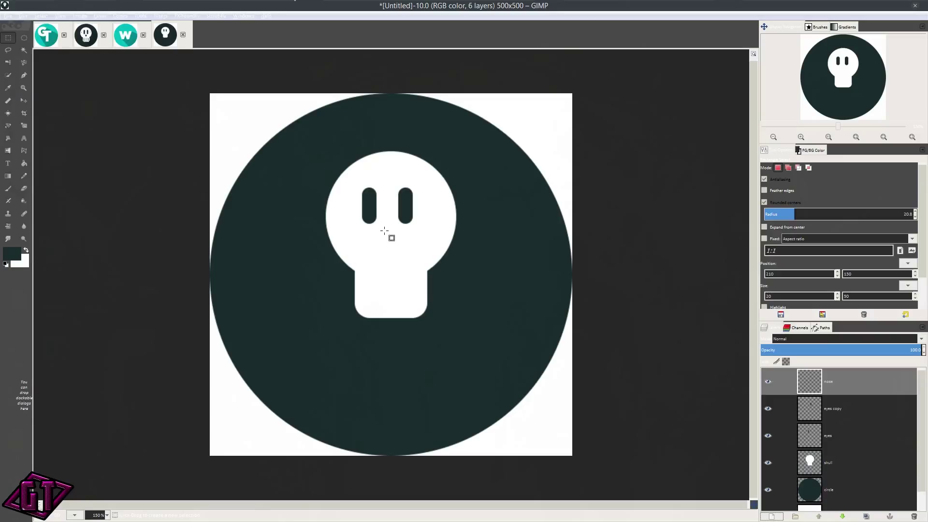
mouse_move(383, 230)
left_mouse_down()
mouse_move(408, 248)
mouse_move(389, 240)
left_mouse_up()
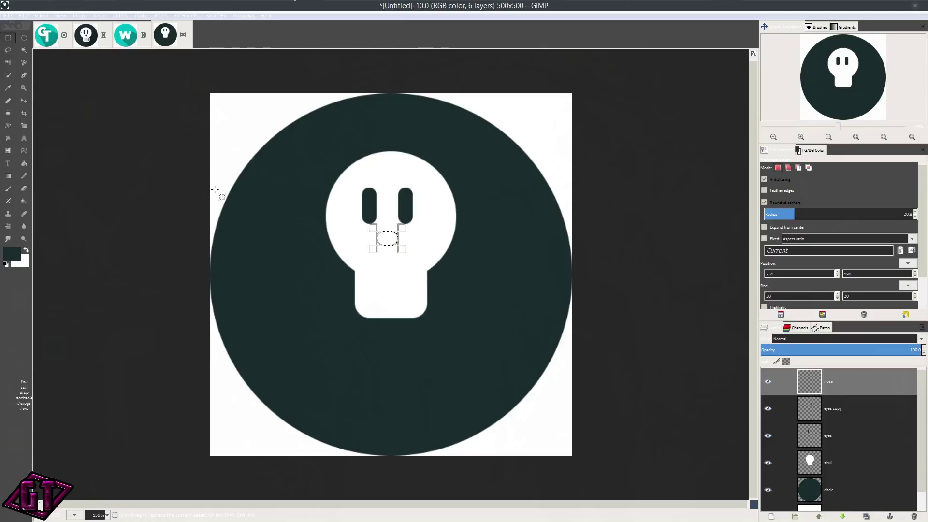
left_click_drag(11, 255, 397, 246)
key("ctrl+shift+a")
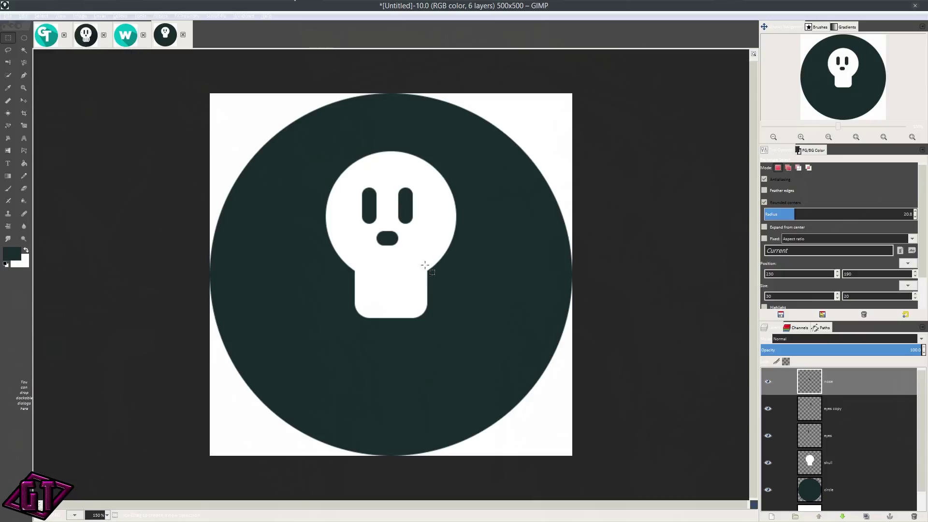
- Add a transparent layer named mouth and fill a 70 × 60 px rounded rectangle at position 215, 240 with dark teal
left_click(772, 516)
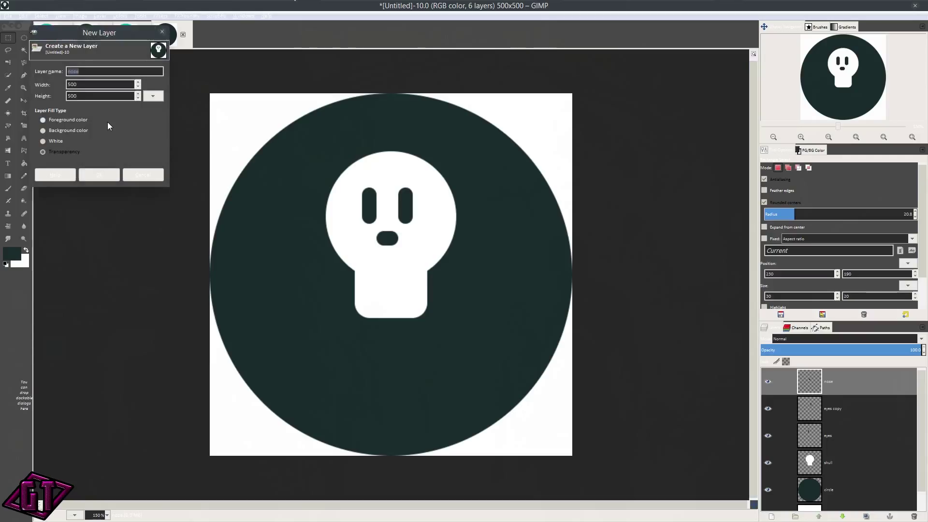
type("mouth")
key("Return")
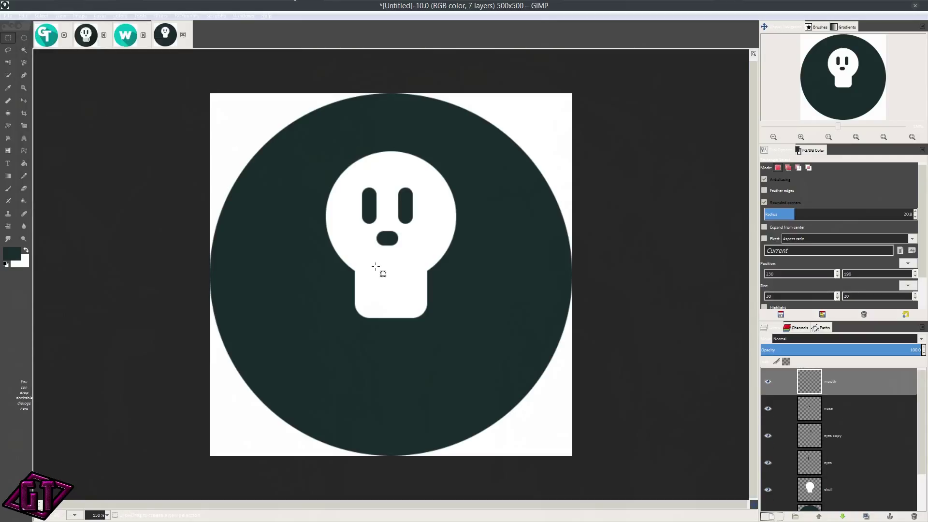
left_click_drag(368, 266, 392, 290)
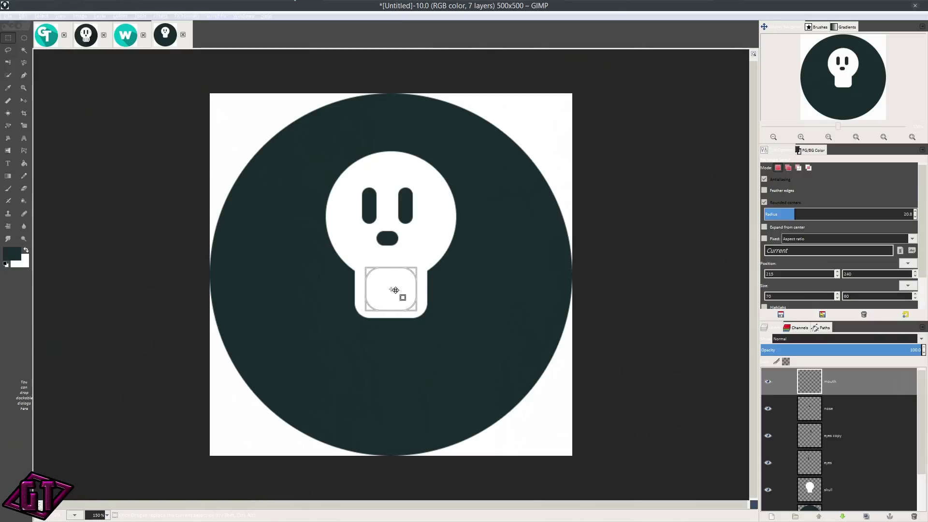
scroll(411, 312, "up", 1)
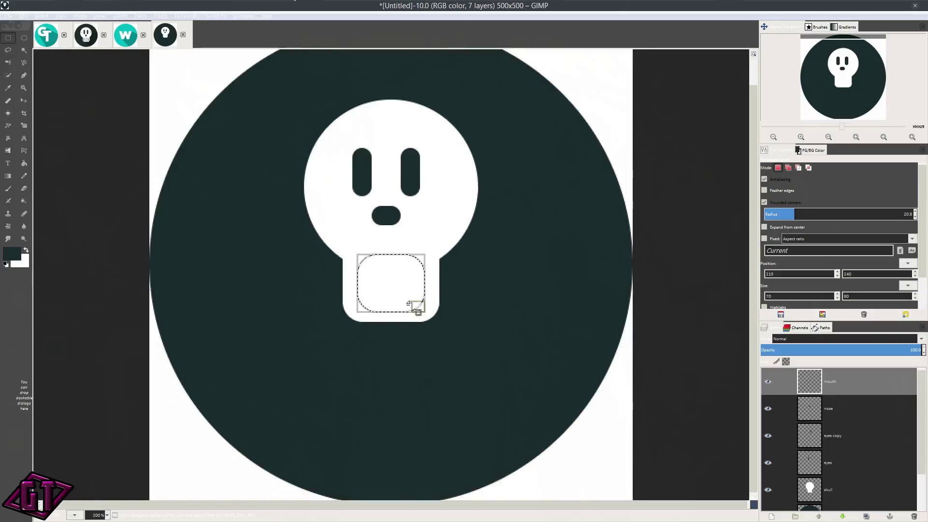
left_click_drag(14, 253, 398, 269)
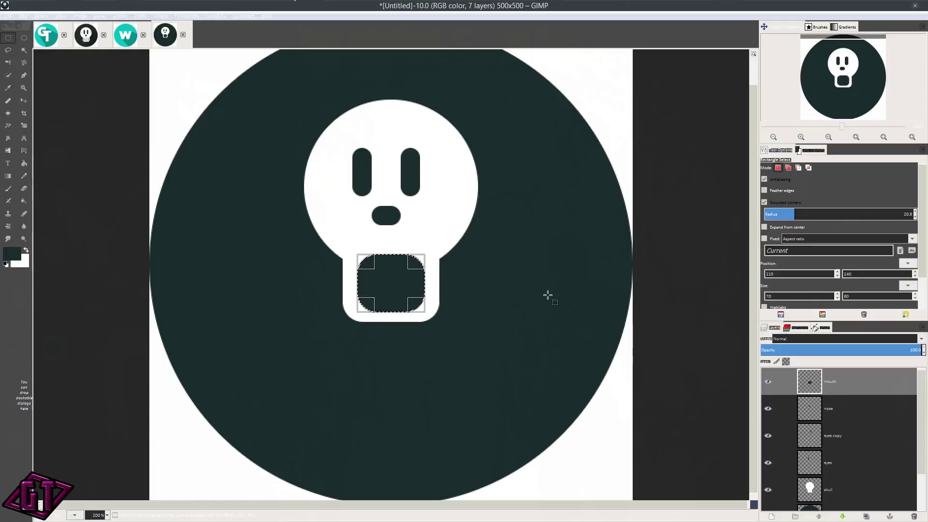
key("ctrl+shift+a")
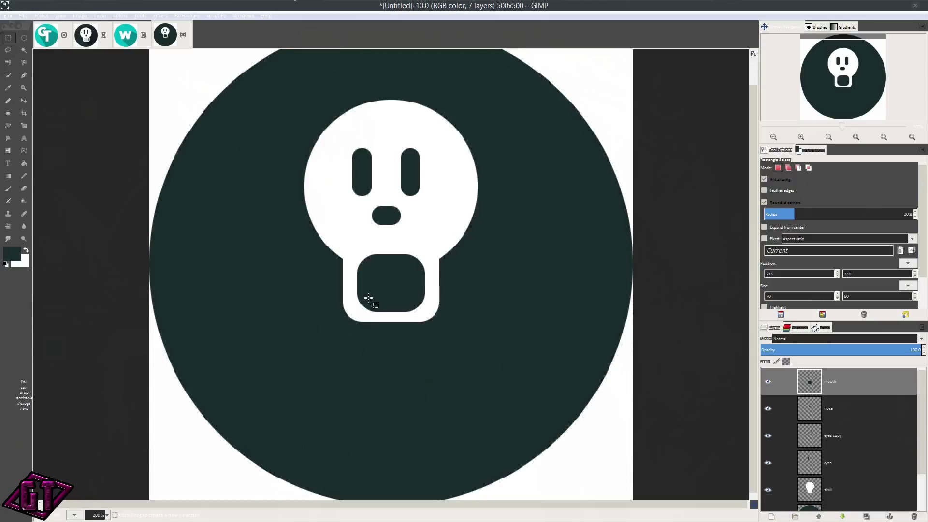
- Cut a vertical rounded strip of 7 × 68 px at position 226, 236 out of the mouth shape in white
scroll(368, 298, "up", 3)
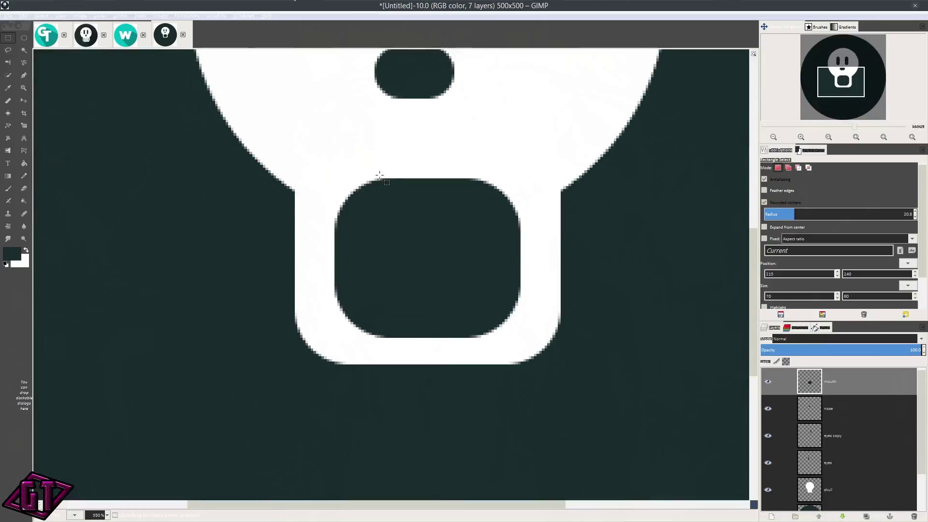
left_click_drag(369, 173, 388, 362)
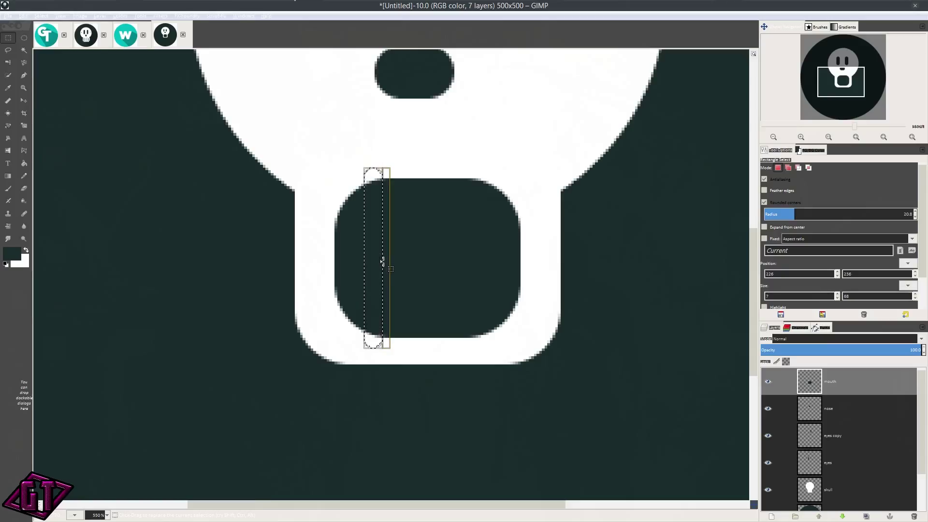
key("ctrl+period")
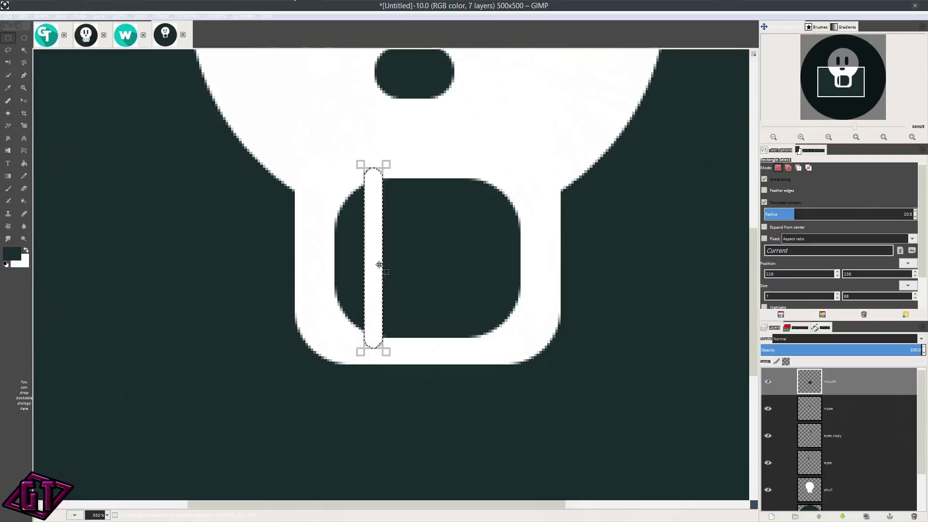
- Move only the strip selection 8 px to the right, leaving a thin dark line, and cut a second strip from the mouth
key("m")
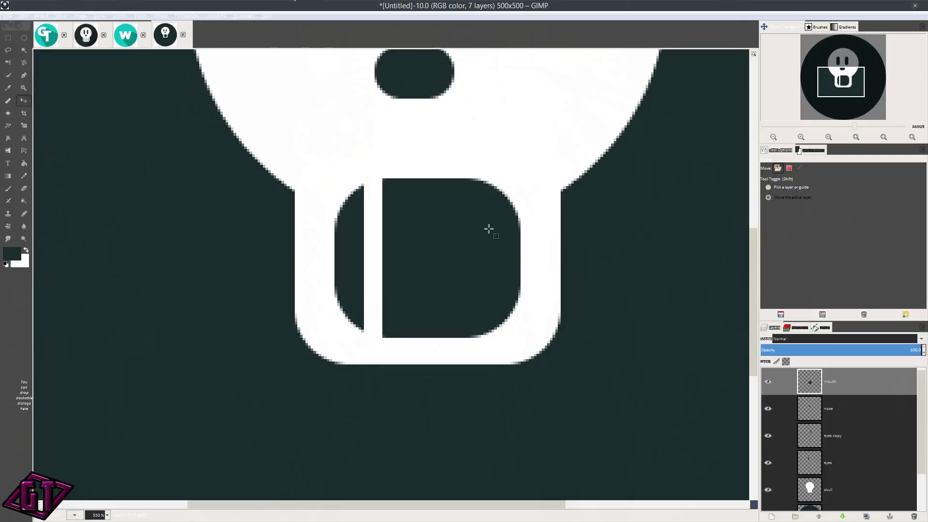
left_click(789, 168)
left_click(789, 168)
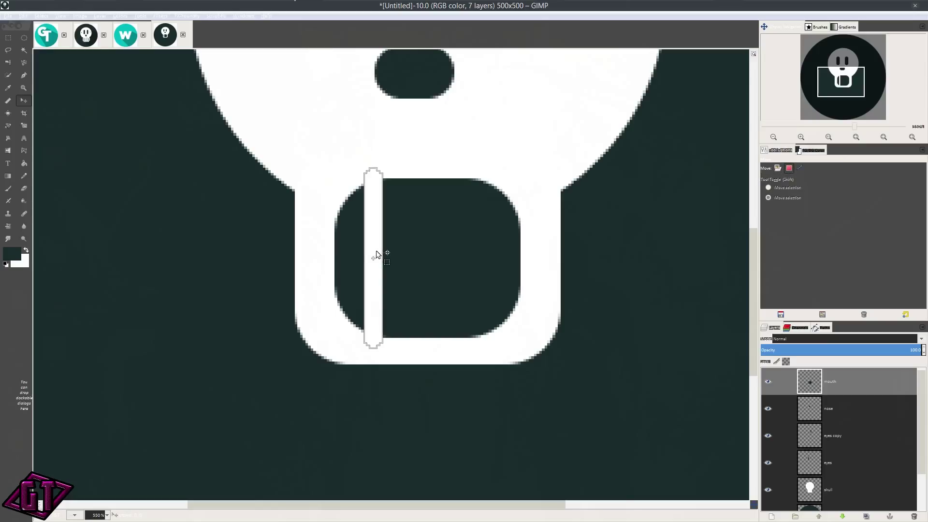
left_click_drag(376, 251, 393, 253)
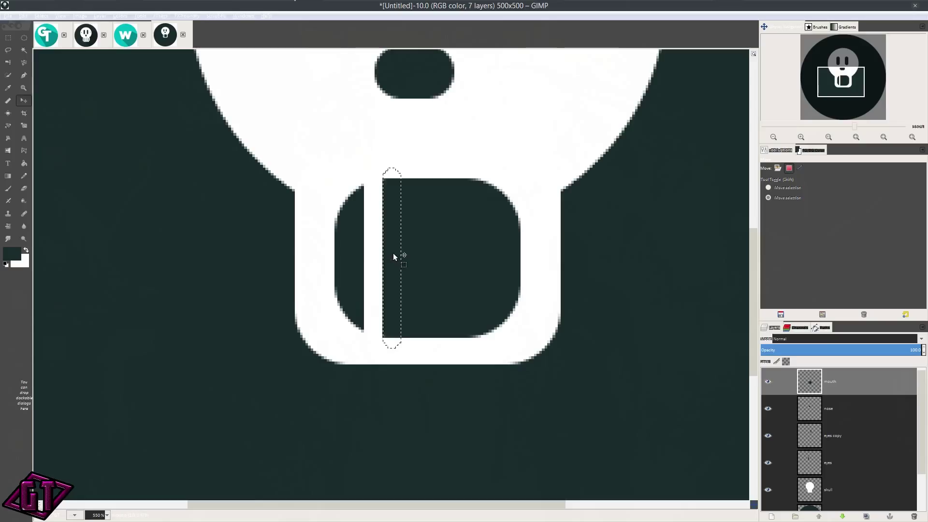
key("Right")
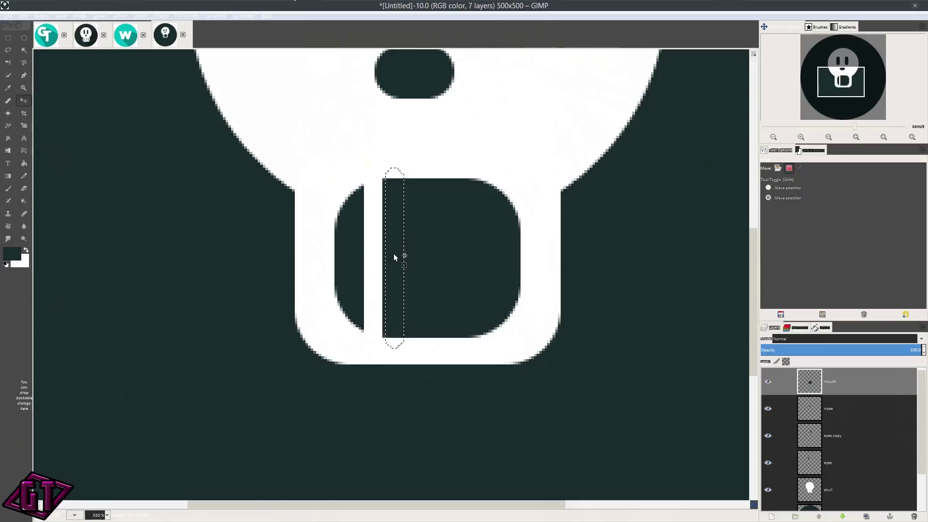
key("Delete")
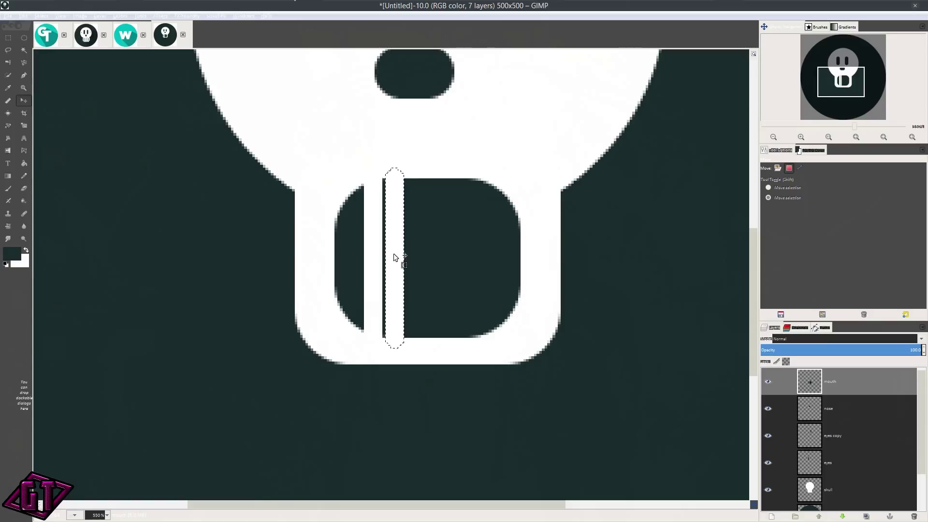
- Move the strip selection 8 px to the right and cut a third white strip from the mouth
key("Right")
key("Right")
key("Right")
key("Right")
key("Right")
key("Right")
key("Right")
key("Right")
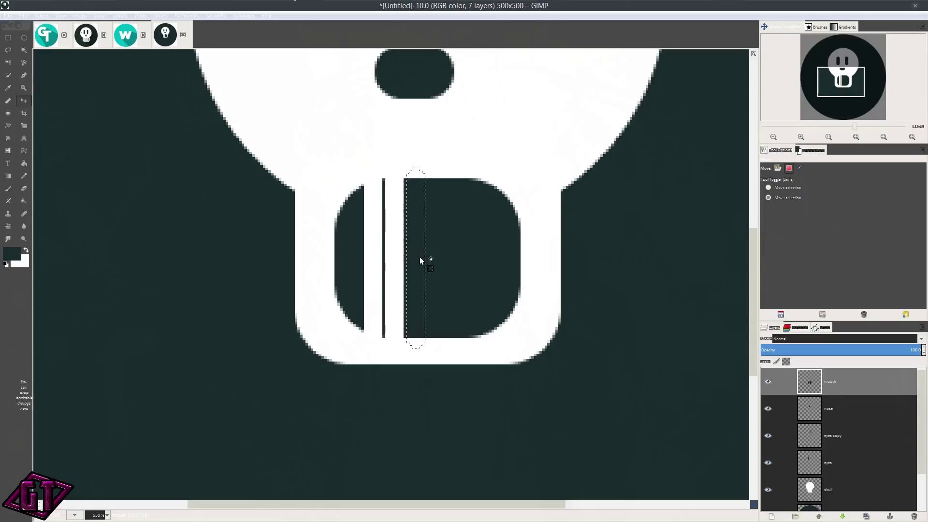
key("ctrl+period")
- Shift the strip selection another 8 px to the right and cut the fourth white strip from the mouth
key("Right")
key("Right")
key("Right")
key("Right")
key("Right")
key("Right")
key("Right")
key("Right")
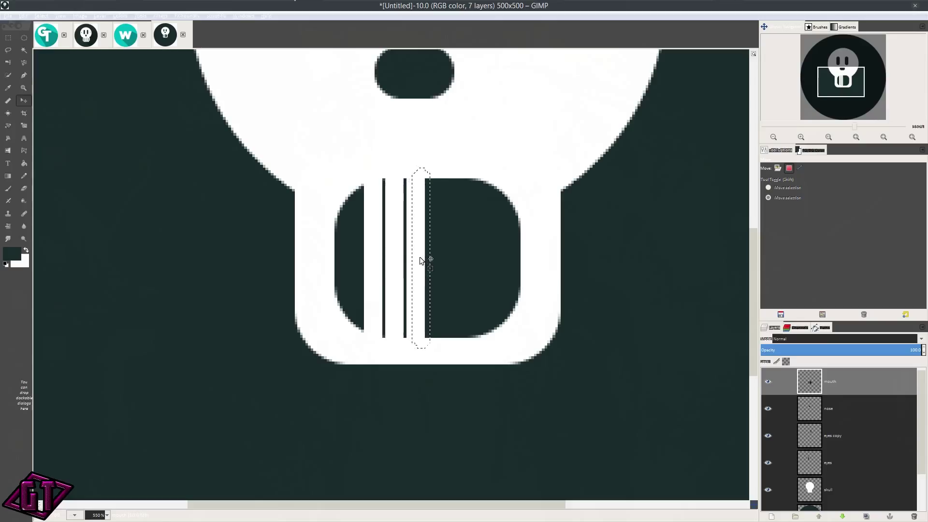
key("ctrl+period")
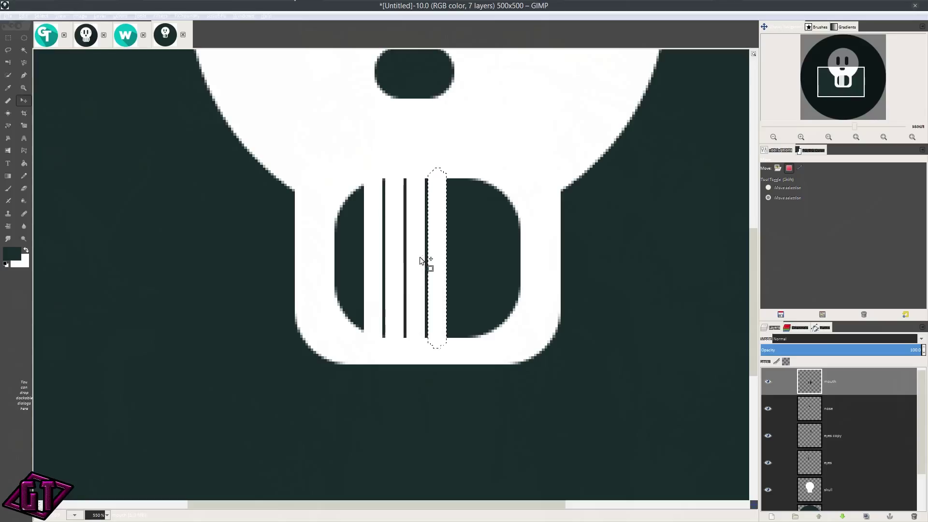
- Shift the strip selection 8 px further right and cut the fifth white strip, keeping a thin dark line between
key("Right")
key("Right")
key("Right")
key("Right")
key("Right")
key("Right")
key("Right")
key("Right")
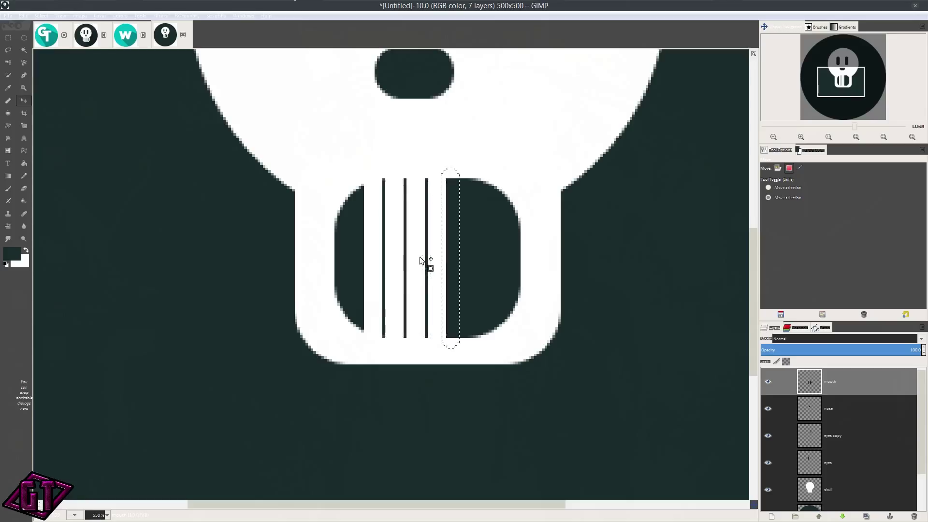
key("ctrl+period")
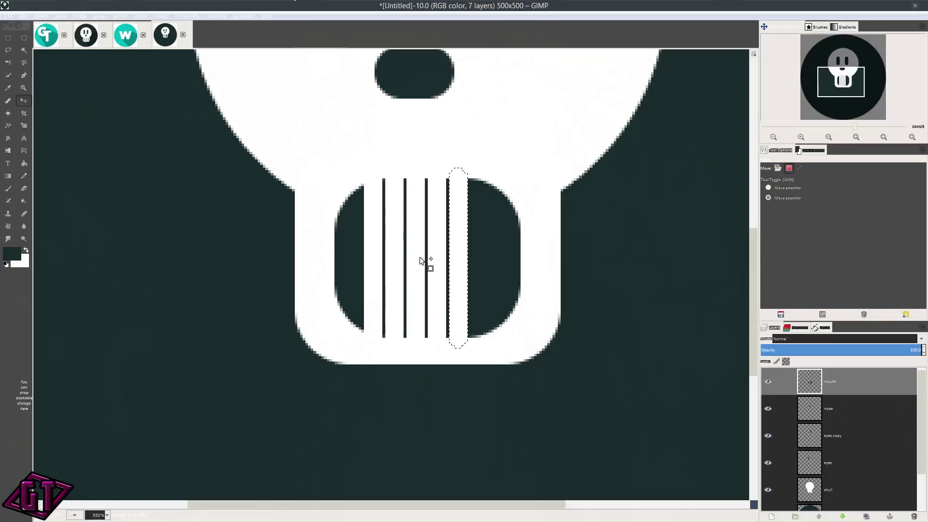
- Offset the strip selection 8 px to the right and cut the sixth white strip from the mouth
key("Right")
key("Right")
key("Right")
key("Right")
key("Right")
key("Right")
key("Right")
key("Right")
key("ctrl+period")
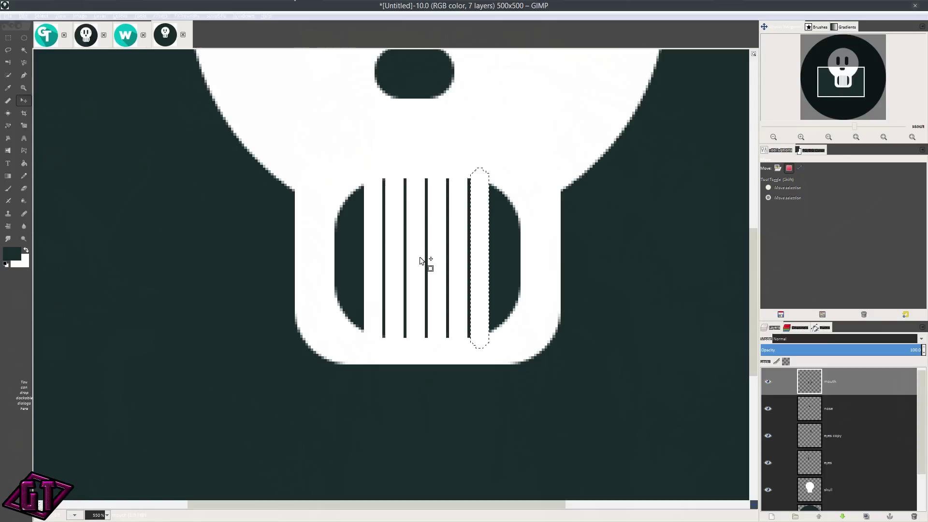
- Offset the strip selection 8 px to the right and cut the seventh white strip near the mouth's right edge
key("Right")
key("Right")
key("Right")
key("Right")
key("Right")
key("Right")
key("Right")
key("Right")
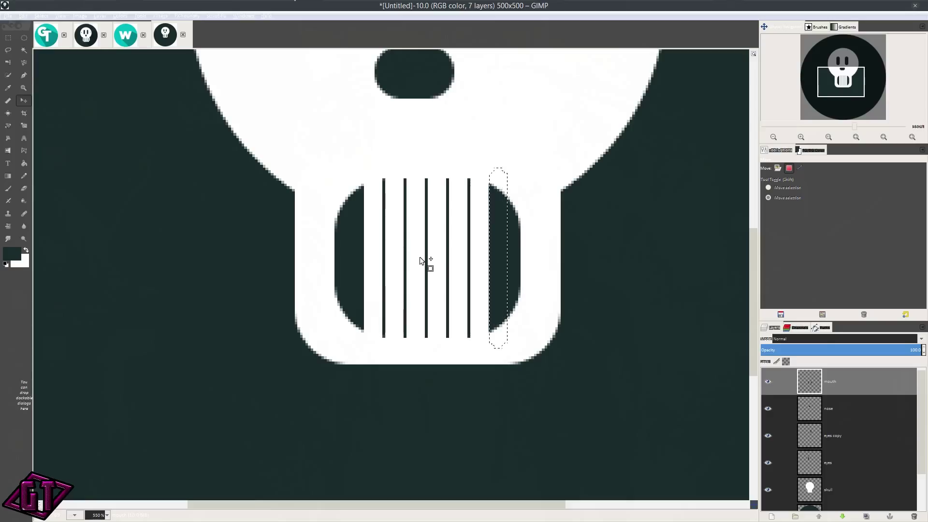
key("ctrl+period")
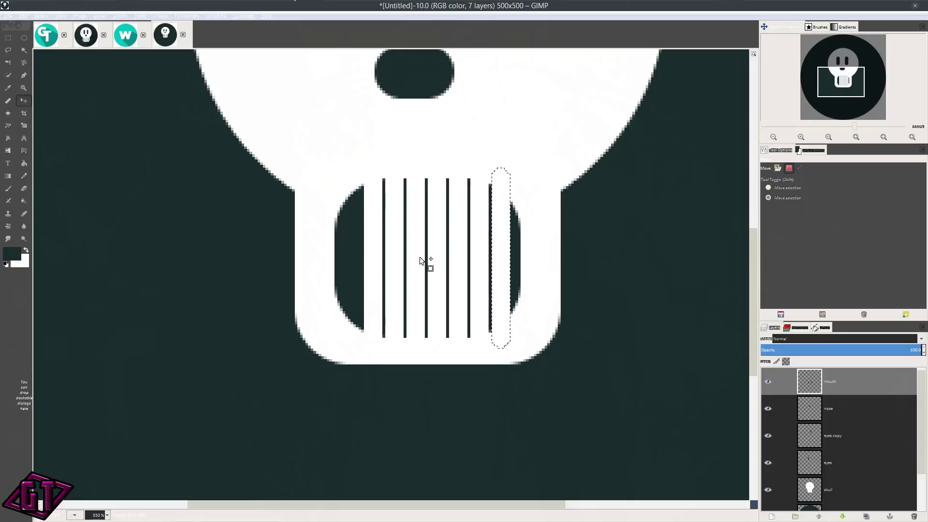
- Move the strip selection to 8 px left of the first strip, cut a white strip there, and clear the selection
key("Left")
key("Left")
key("Left")
key("Left")
key("Left")
key("Left")
key("Left")
key("Left")
key("shift+ctrl+a")
key("ctrl+z")
key("Left")
key("Left")
key("Left")
key("Left")
key("Left")
key("ctrl+period")
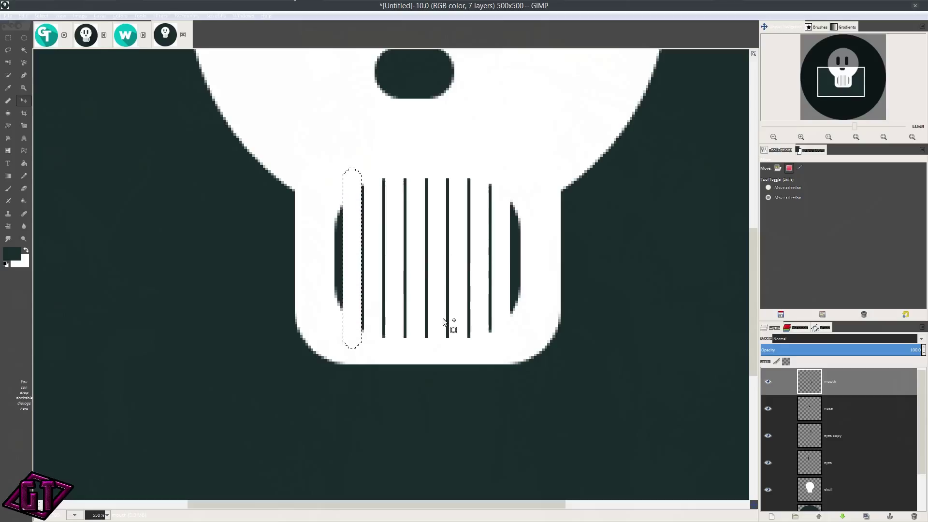
key("ctrl+shift+a")
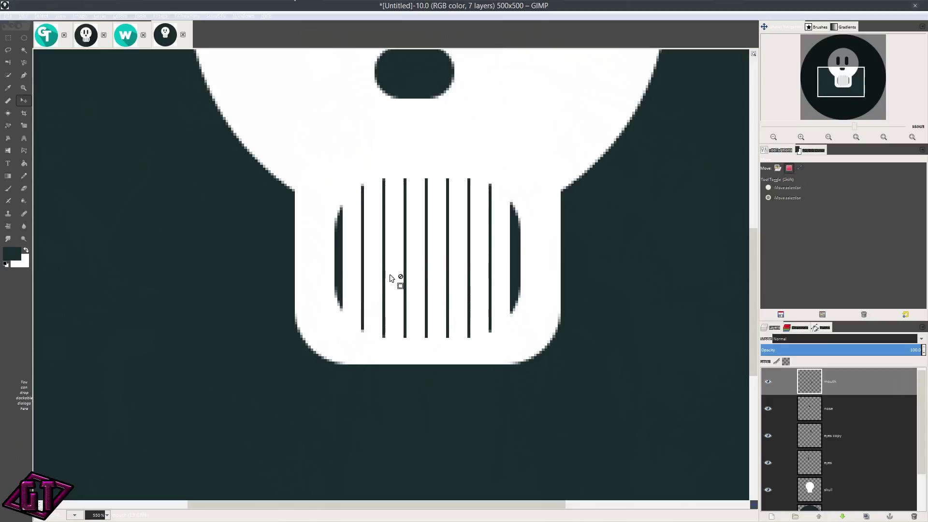
- Fill a 66 × 1 px horizontal rectangle at position 217, 270 across the teeth with dark teal and deselect it
left_click(7, 41)
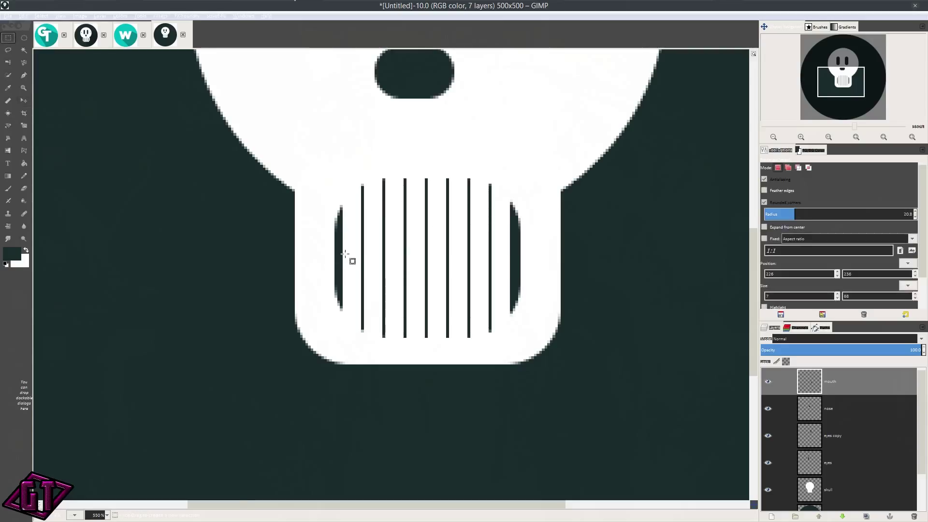
scroll(353, 261, "up", 1)
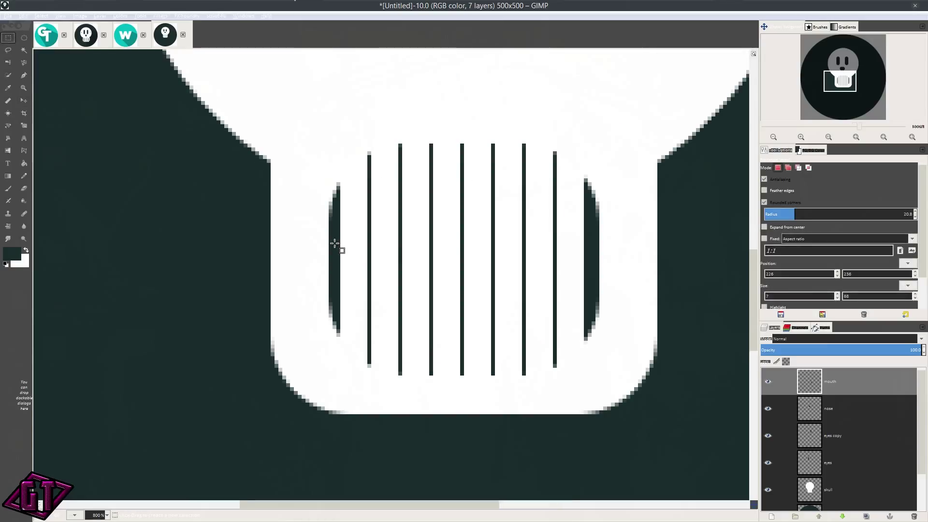
left_click_drag(335, 244, 590, 246)
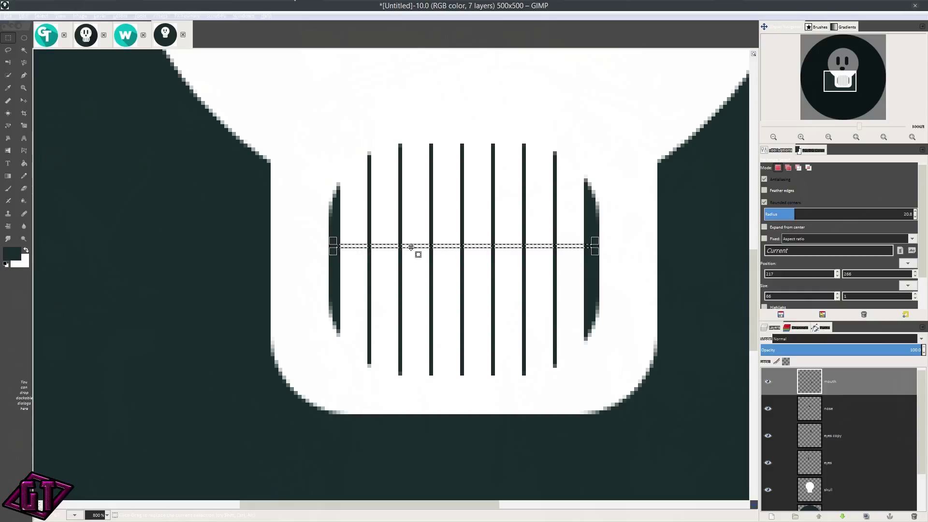
left_click_drag(461, 246, 463, 262)
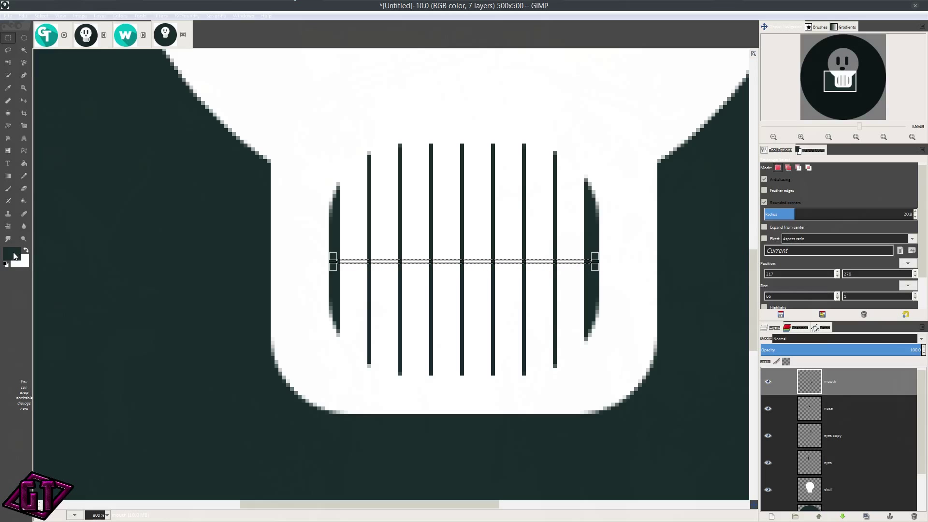
left_click_drag(15, 255, 412, 263)
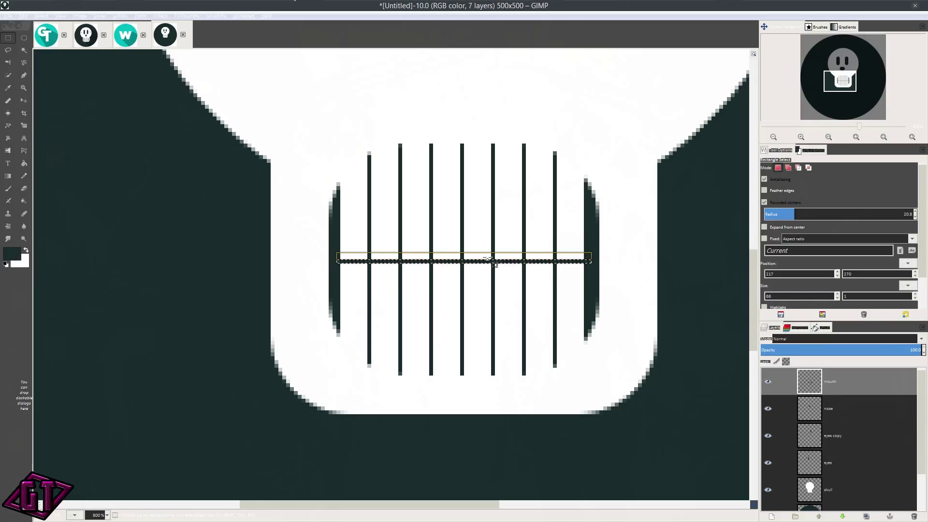
left_click(452, 252)
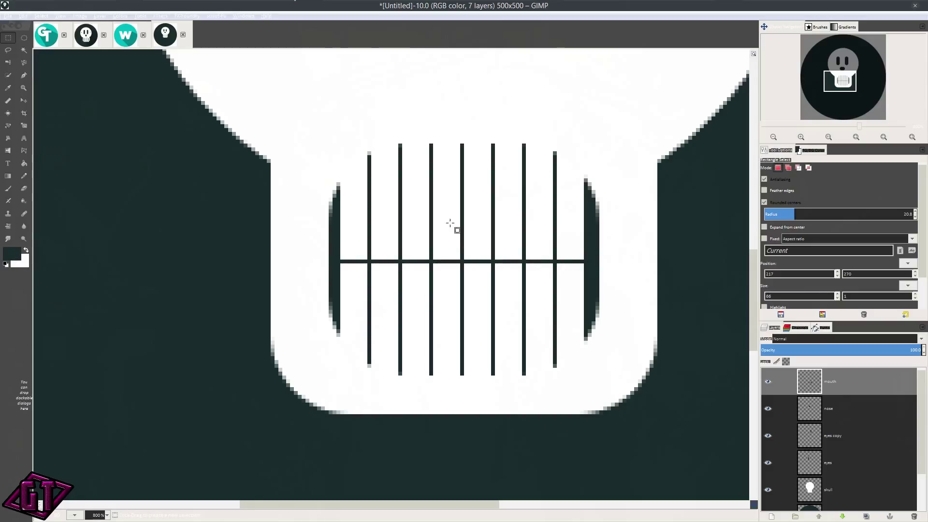
- Link the mouth, nose, eyes copy, eyes and skull layers together
scroll(479, 186, "down", 5)
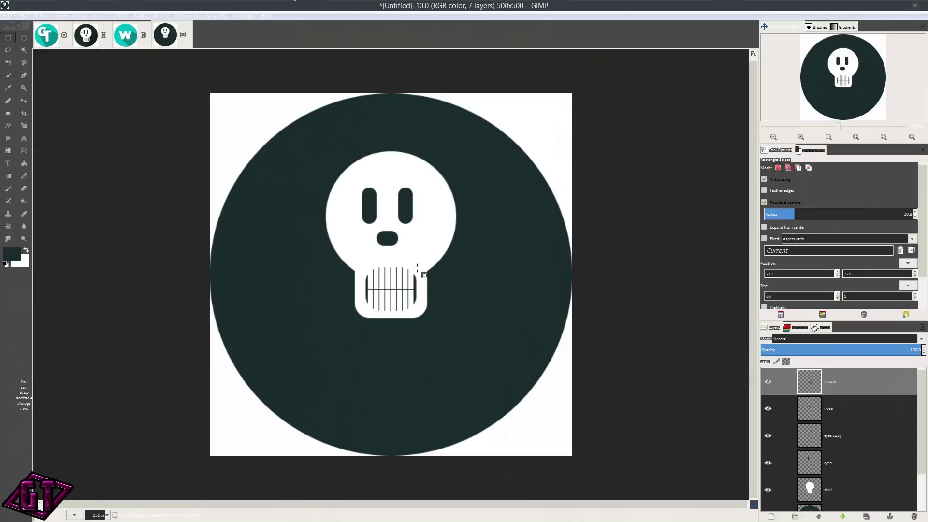
key("1")
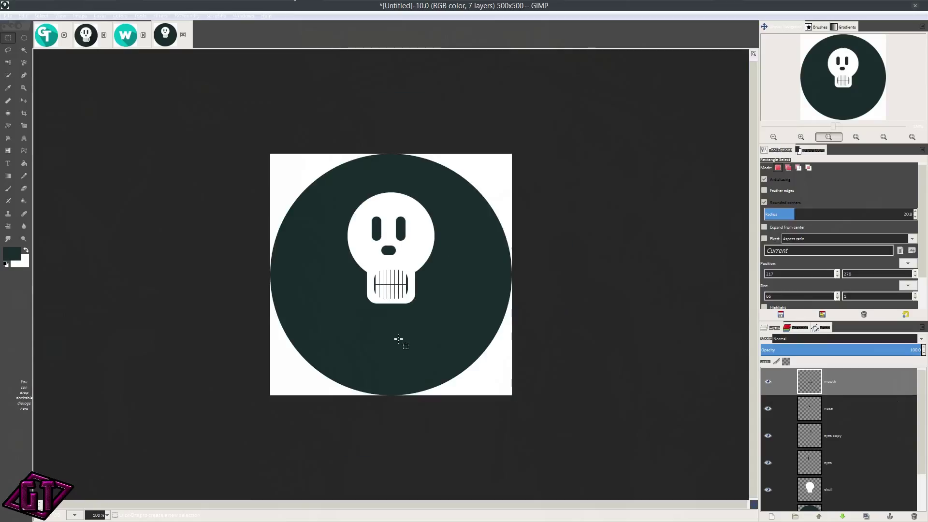
key("plus")
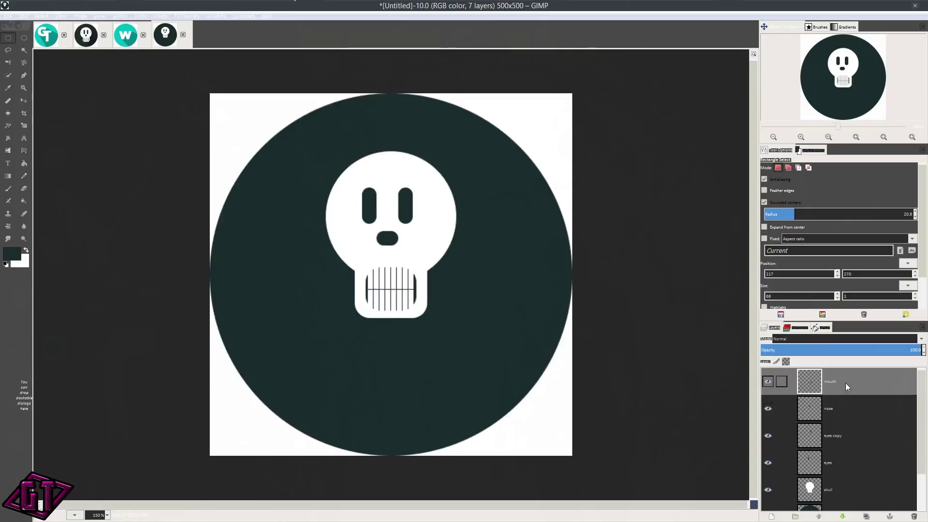
left_click(781, 381)
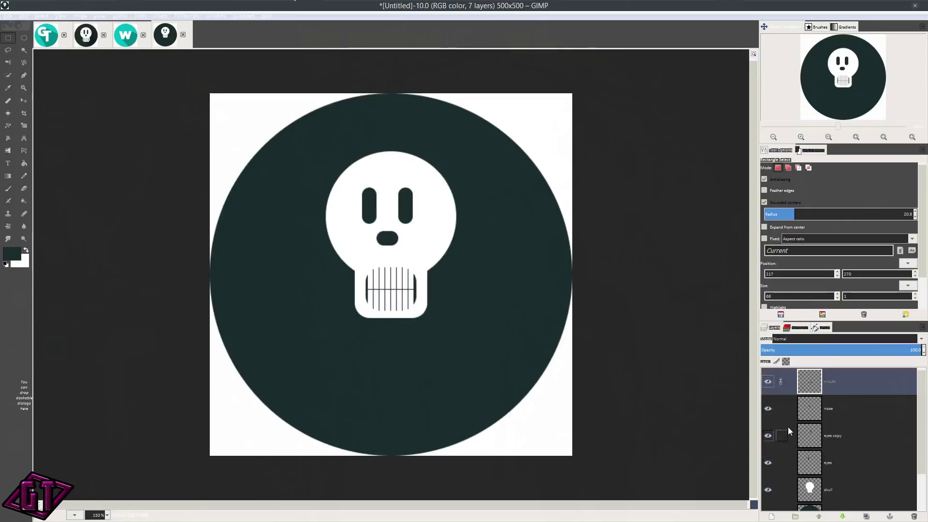
left_click(781, 408)
scroll(790, 446, "down", 2)
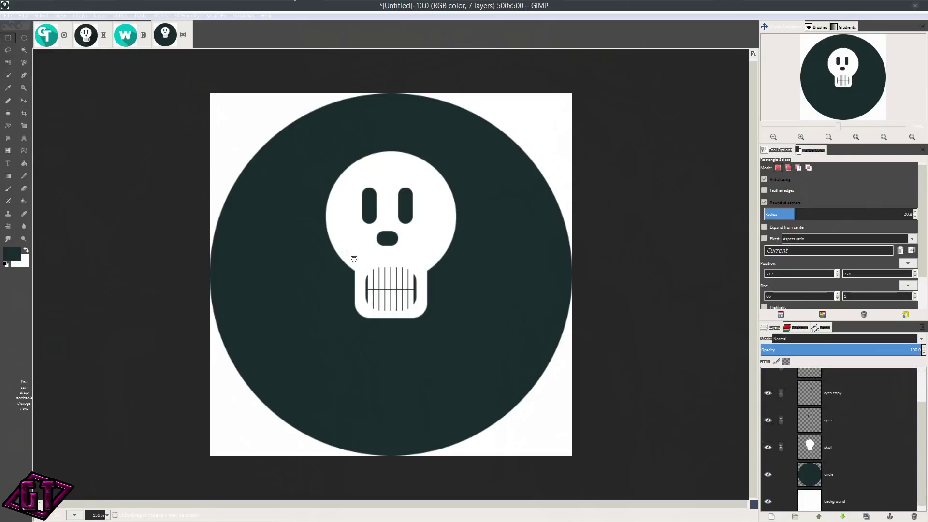
scroll(839, 405, "up", 2)
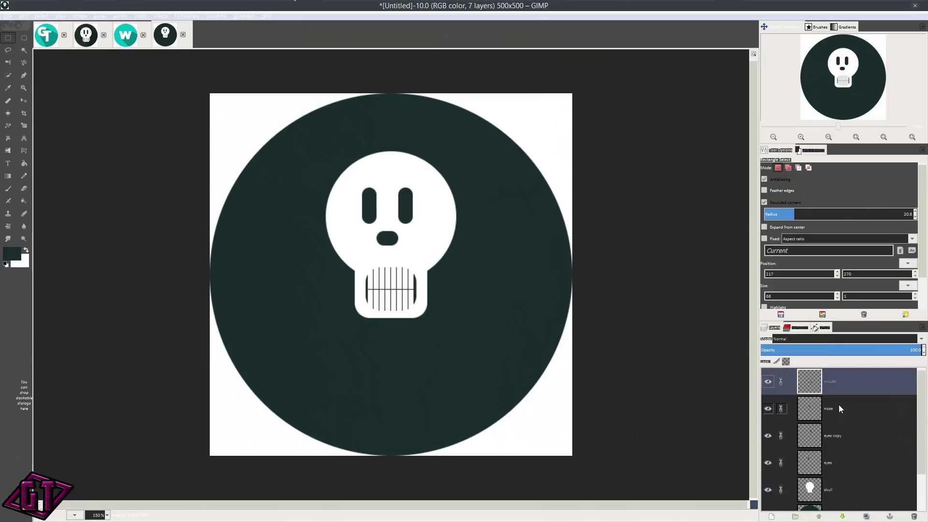
- Scale the linked skull layers up proportionally to 585 × 585 px
key("shift+s")
left_click(441, 336)
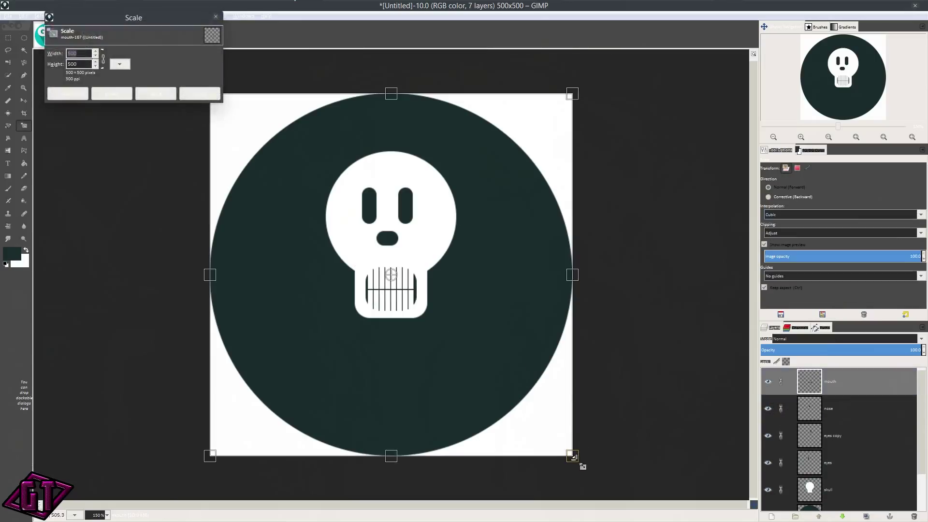
left_click_drag(574, 457, 628, 521)
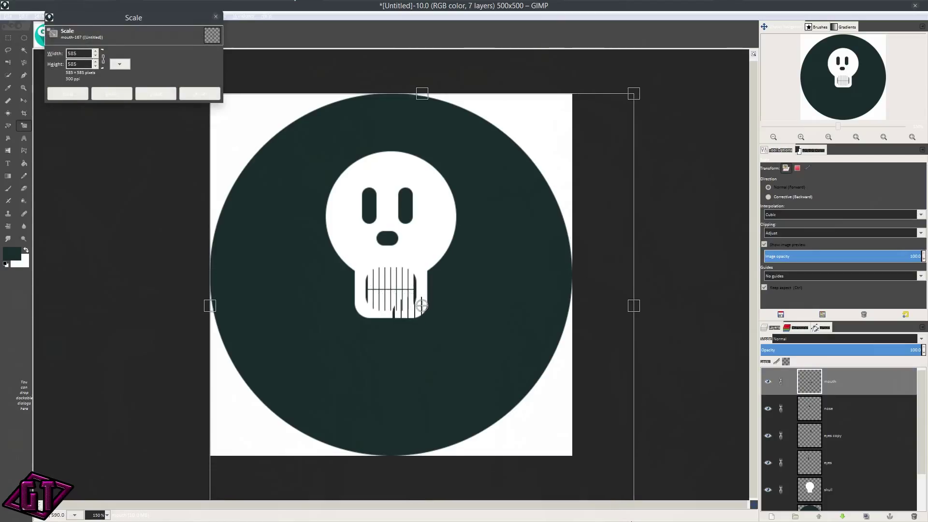
left_click(160, 96)
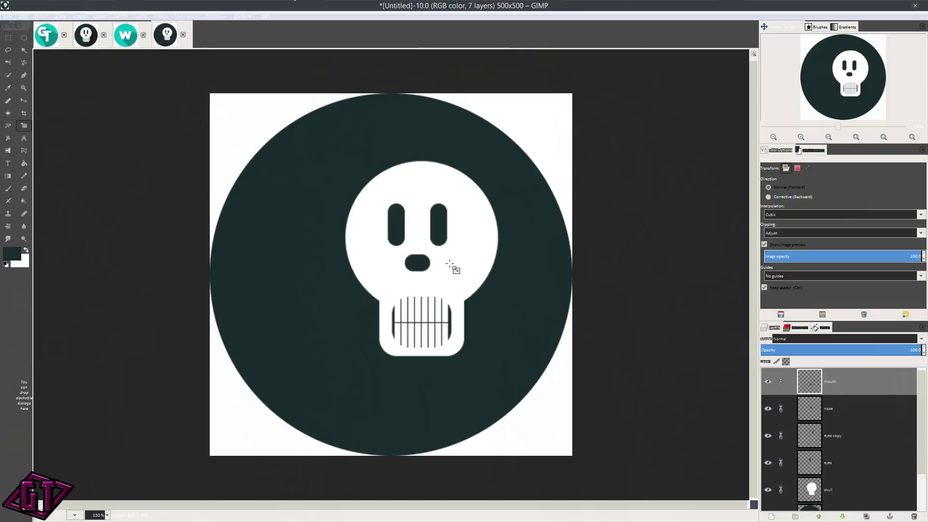
- Set the Move tool to act on layers and move the linked skull layers to the centre of the circle
key("m")
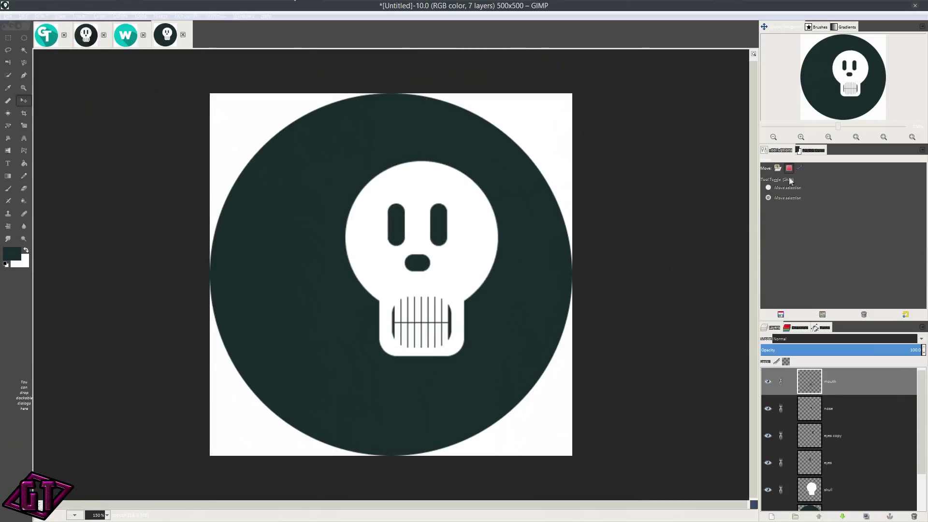
left_click(778, 168)
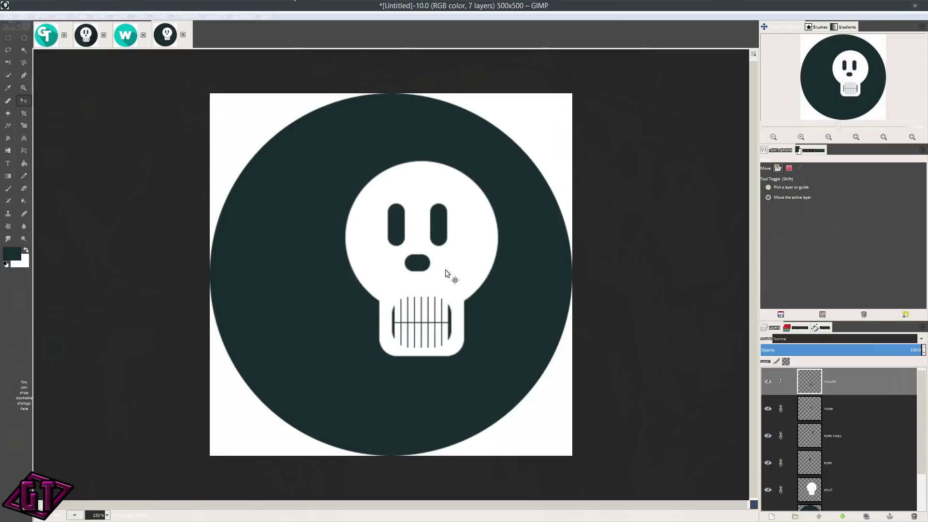
left_click_drag(445, 268, 417, 279)
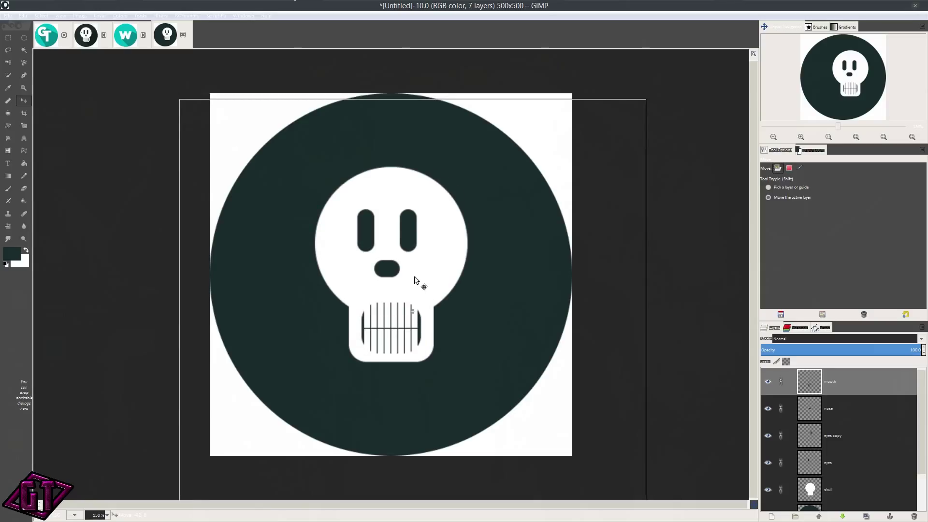
left_click_drag(414, 277, 413, 276)
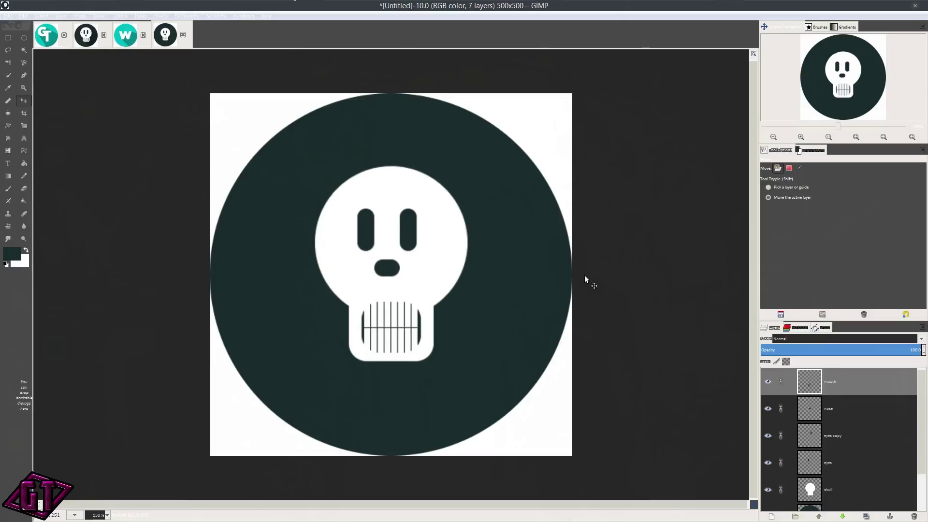
- Unlink the skull's layers and add a white (full opacity) layer mask to the skull layer
scroll(863, 427, "down", 2)
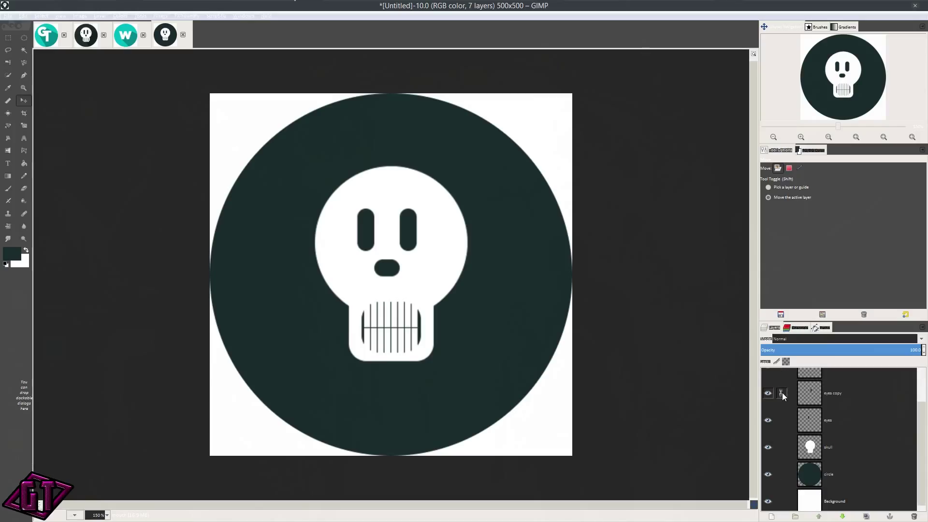
left_click(816, 448)
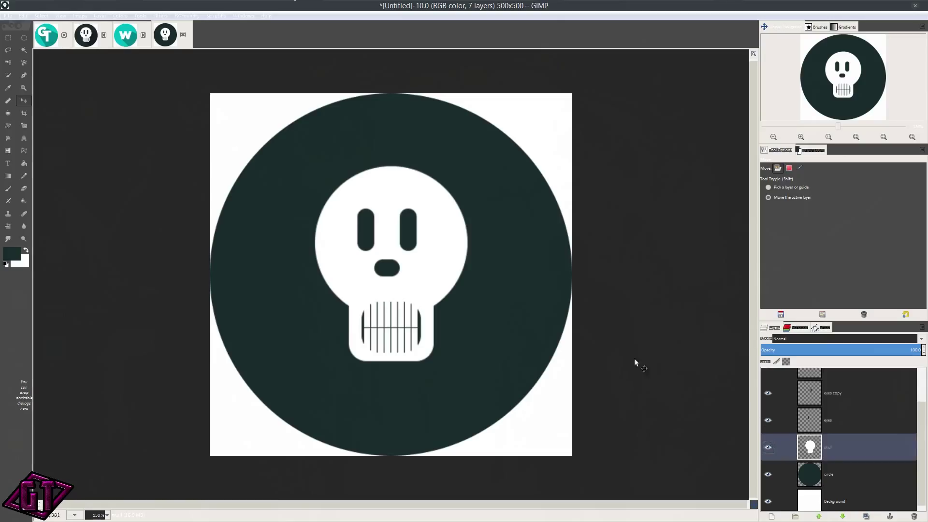
right_click(859, 447)
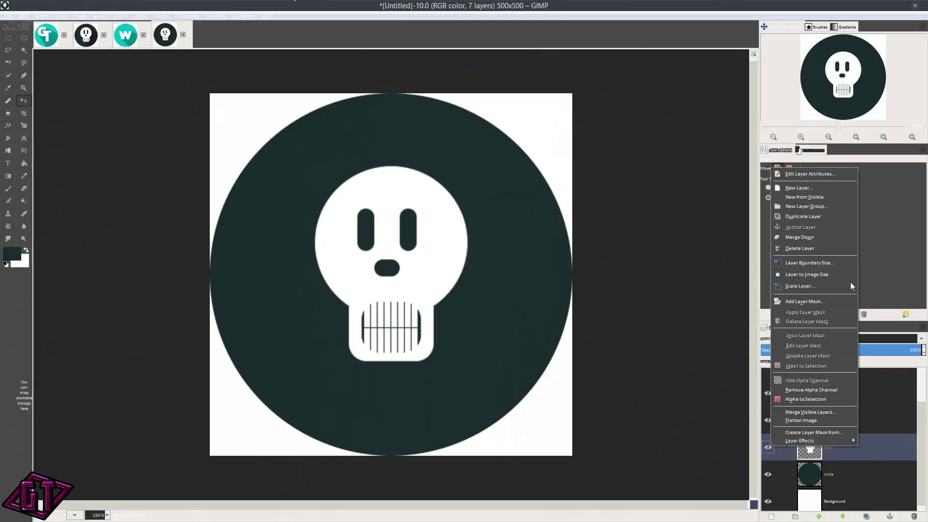
left_click(831, 306)
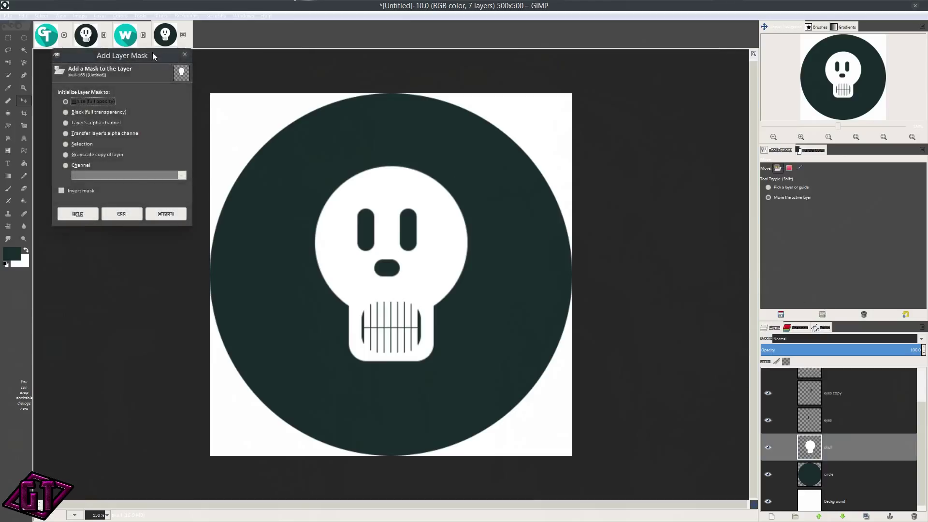
left_click(131, 216)
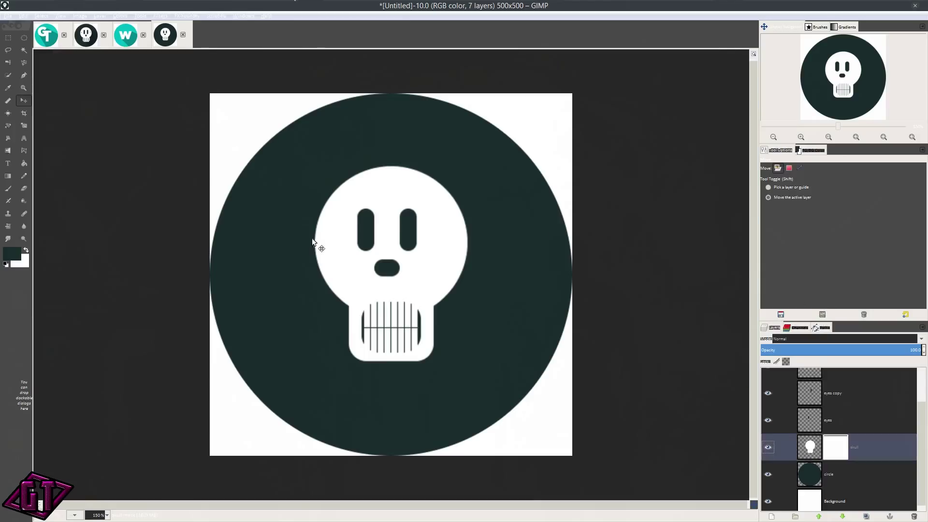
- Paint round black notches on the skull's layer mask at both sides where the jaw meets the head, using the 2. Hardness 100 brush
left_click(6, 265)
left_click(8, 189)
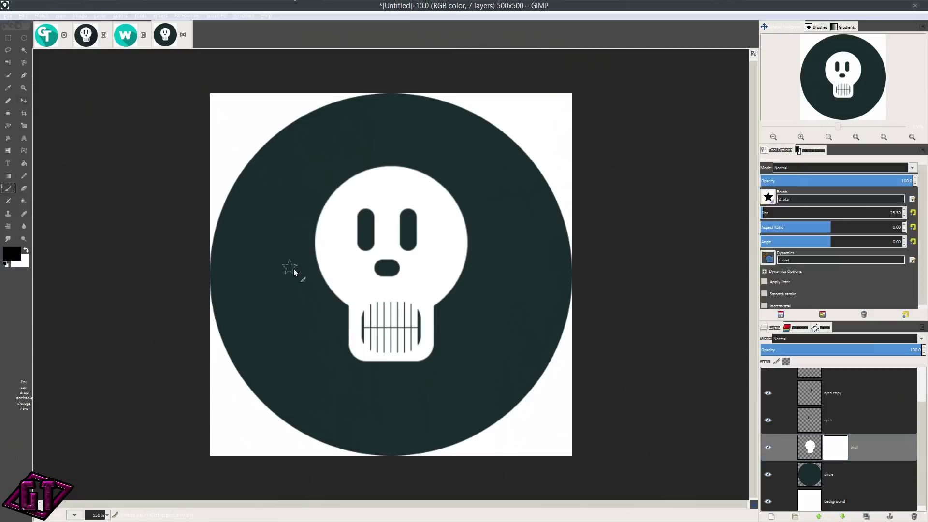
left_click(767, 198)
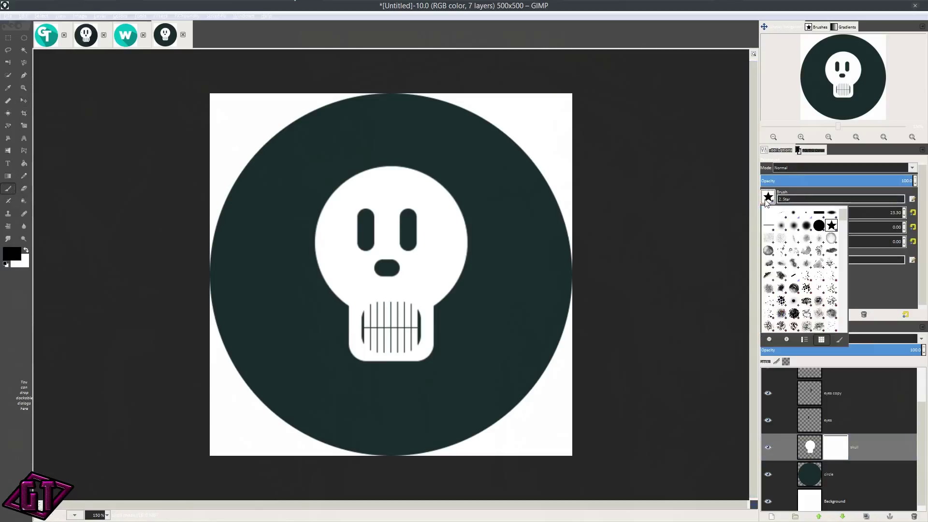
left_click(818, 225)
left_click(819, 227)
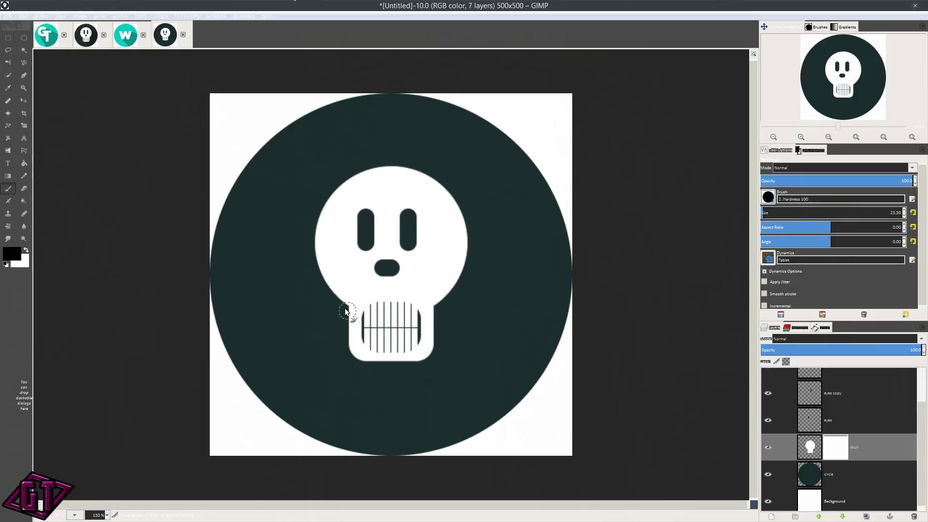
scroll(332, 320, "up", 2)
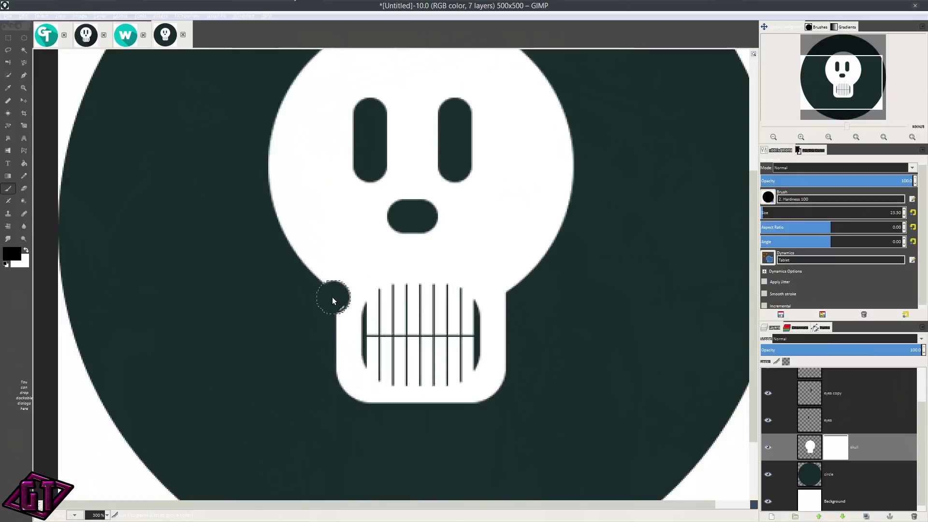
left_click(512, 291)
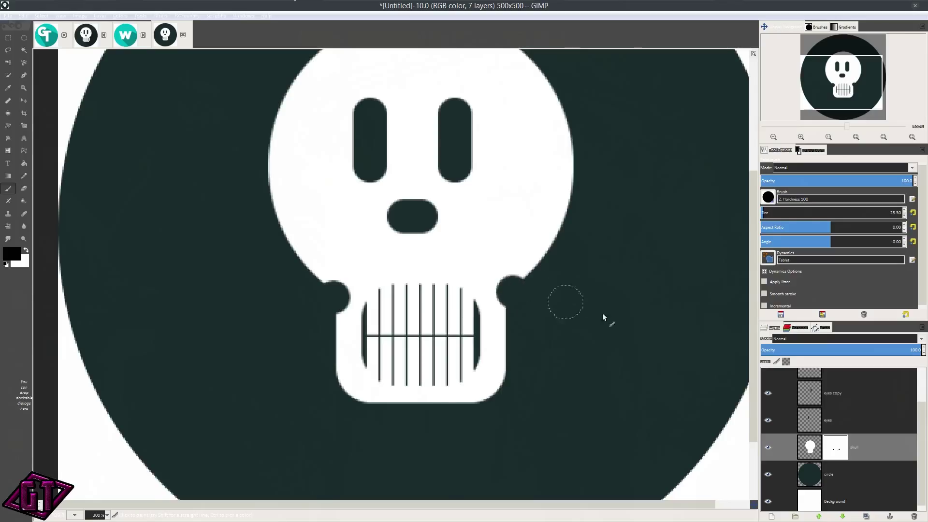
- Stamp a black star on each side of the skull beside the eyes, on its layer mask, using the 2. Star brush
key("1")
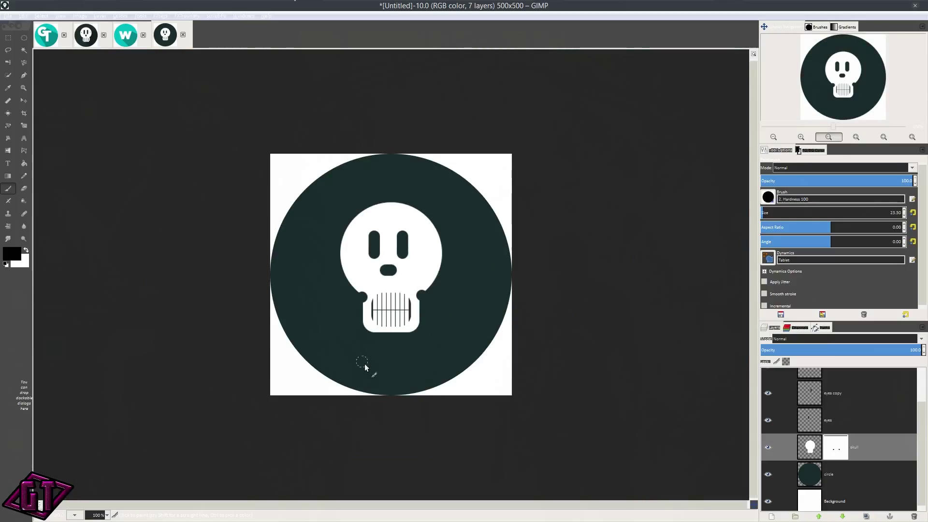
left_click(768, 197)
left_click(832, 227)
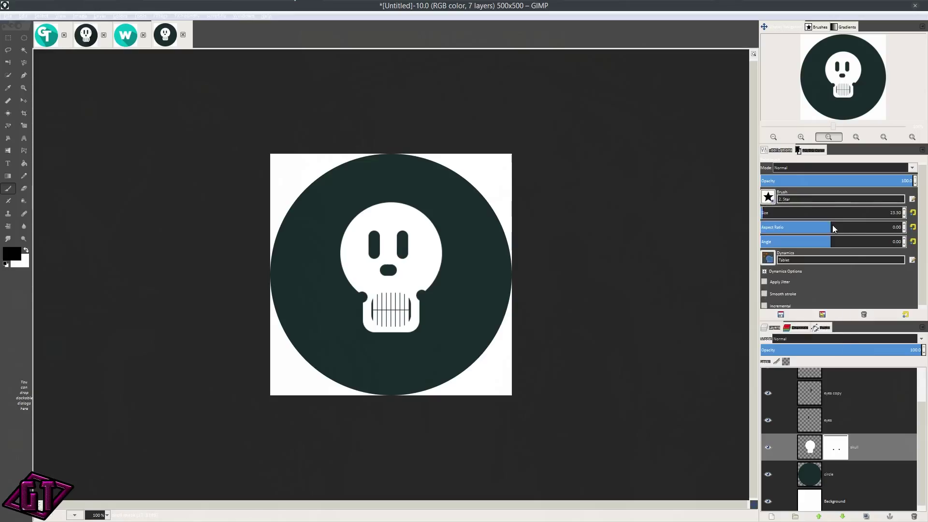
left_click(768, 199)
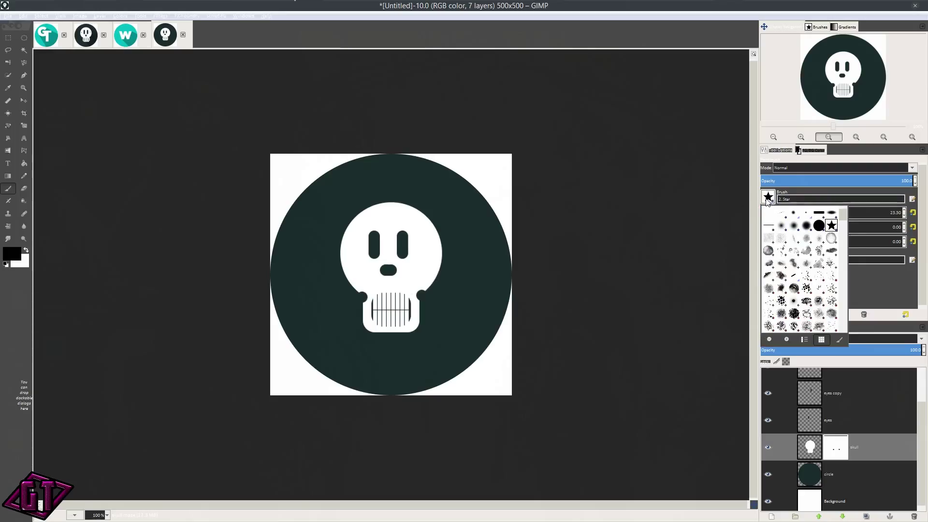
left_click(831, 226)
scroll(418, 269, "up", 1)
scroll(418, 269, "up", 1)
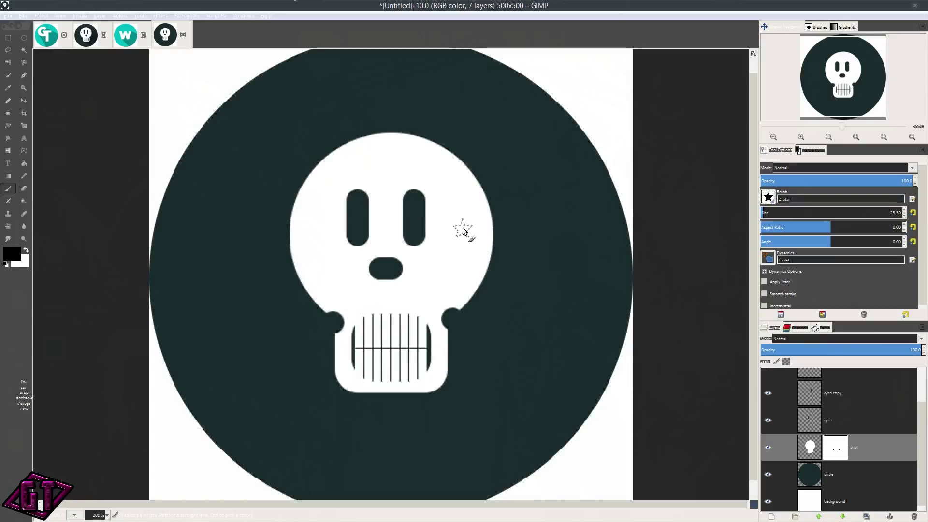
left_click(468, 225)
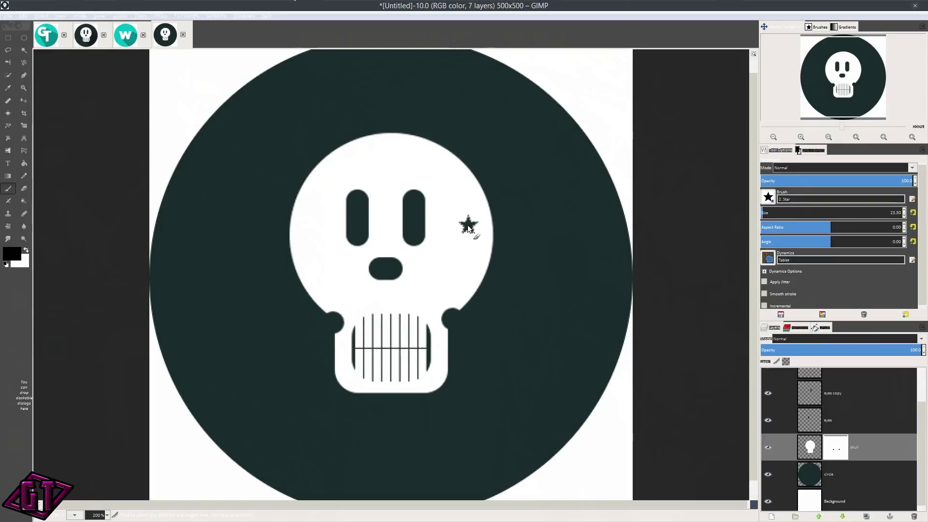
left_click(304, 228)
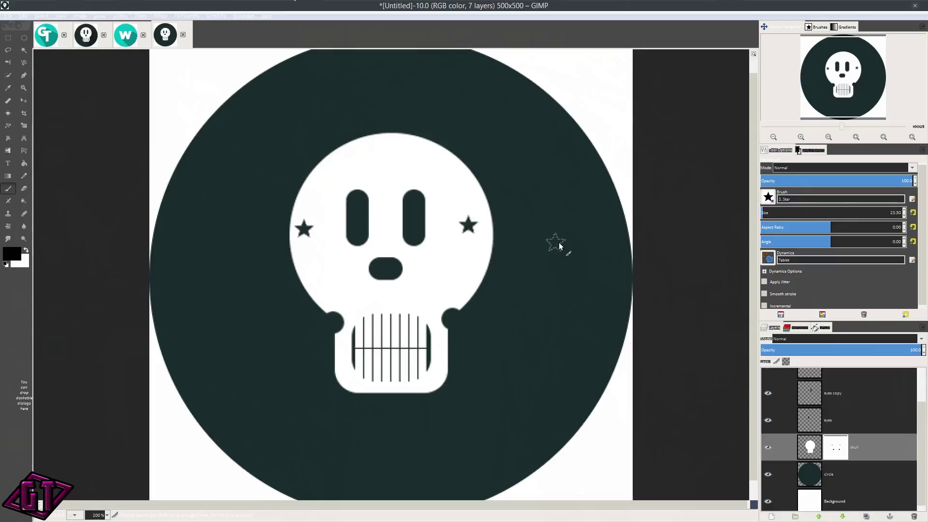
- Add a transparent 500 × 500 layer named shadow directly above the circle layer
scroll(559, 246, "down", 4)
scroll(499, 310, "up", 2)
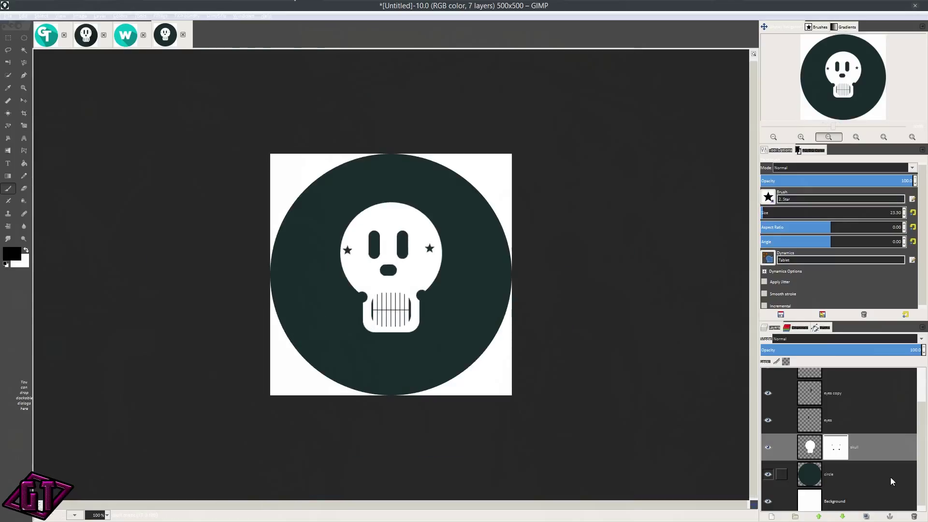
left_click(820, 478)
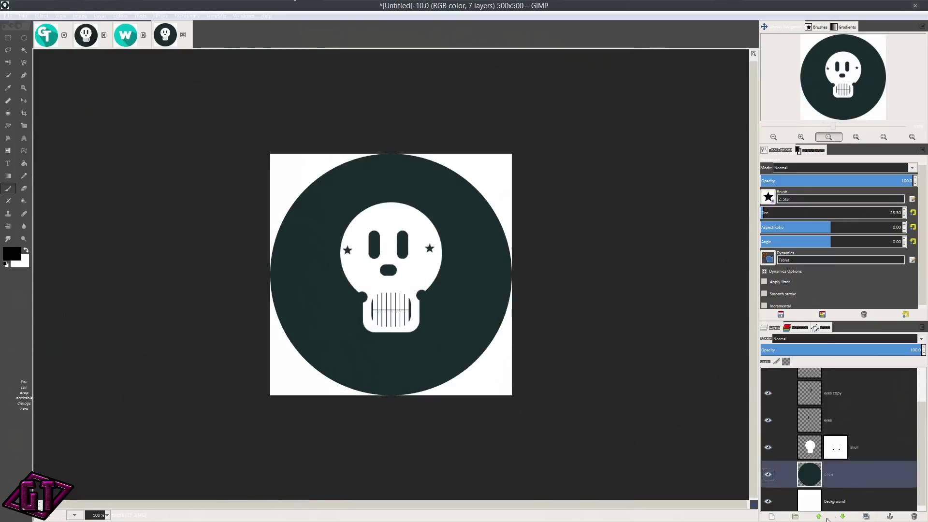
left_click(771, 516)
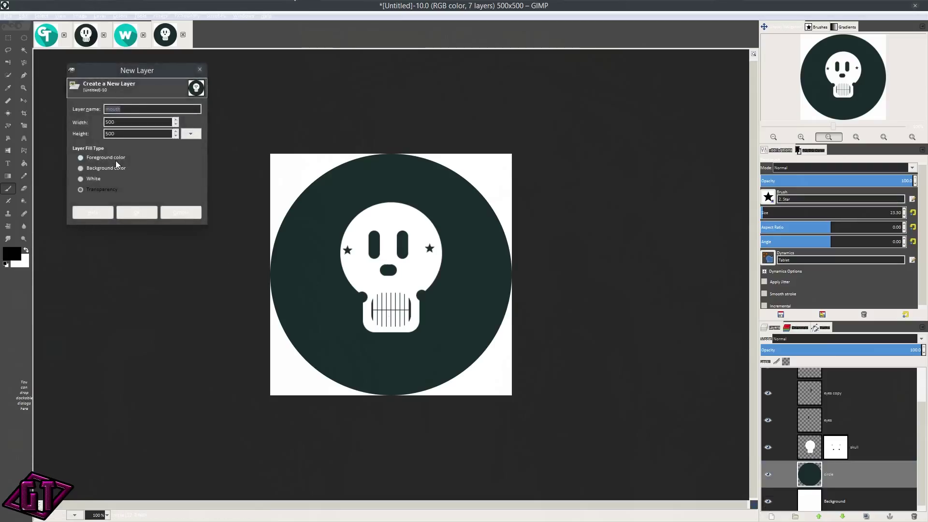
type("shadow")
key("Return")
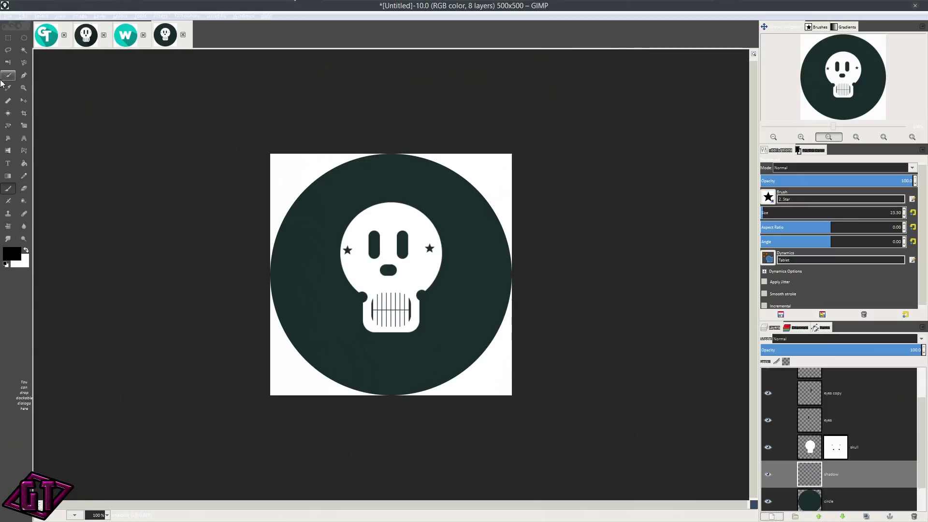
- Free-select a diagonal shadow area from the skull's upper right and left edges past the lower-right canvas corner, fill it with black and deselect
left_click(8, 50)
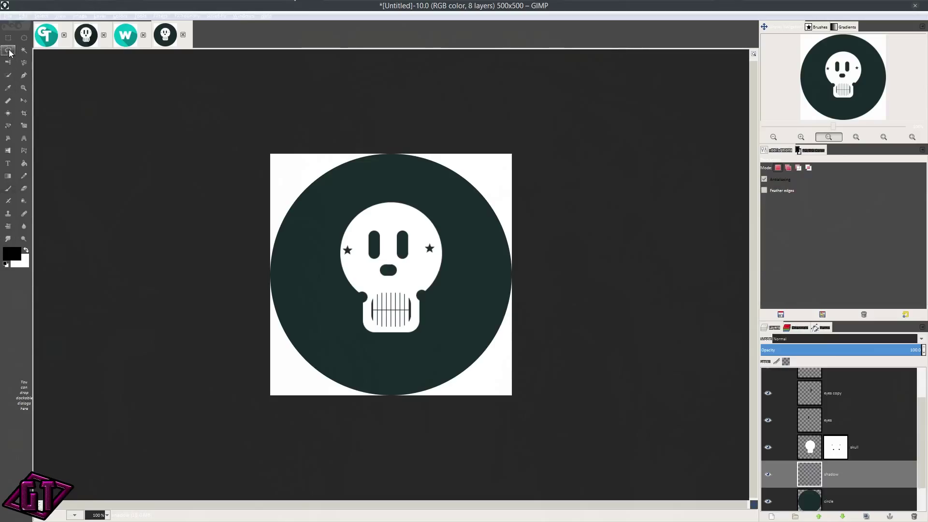
left_click(421, 211)
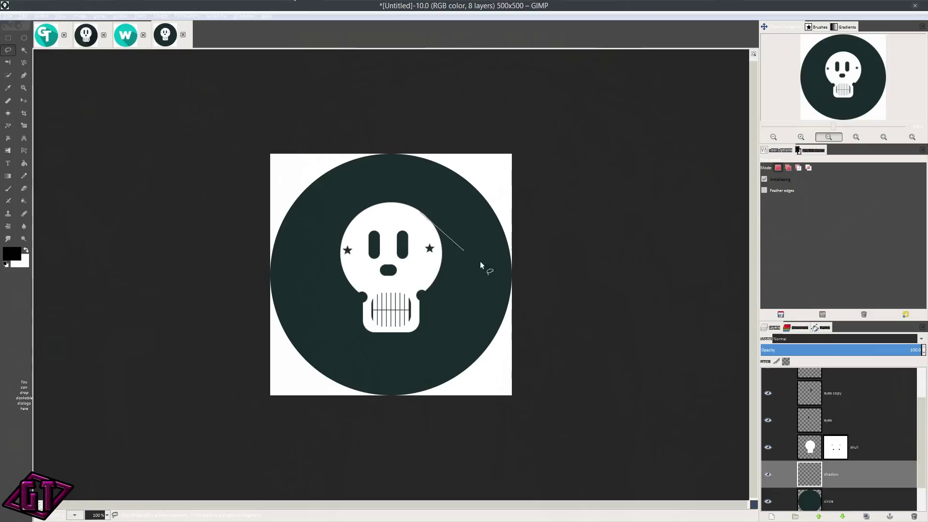
left_click(590, 350)
left_click(486, 463)
left_click(357, 472)
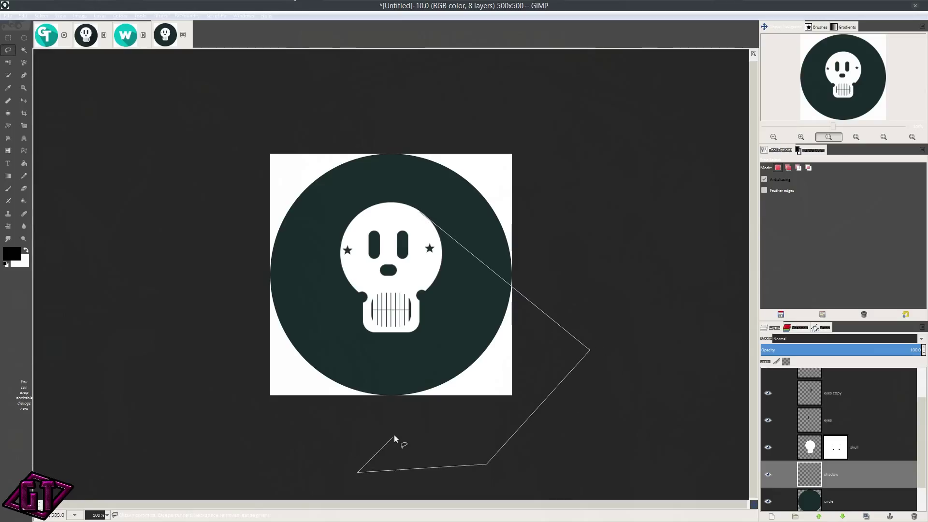
left_click(459, 417)
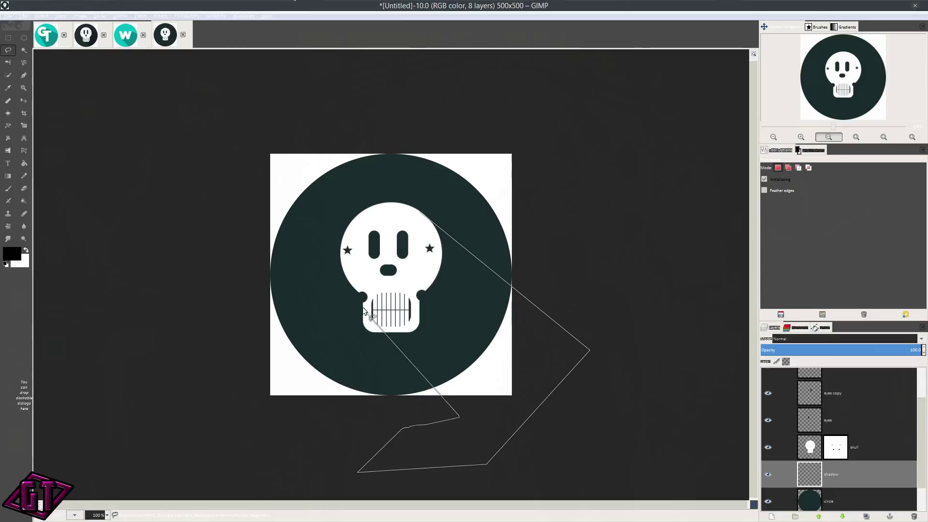
left_click(341, 260)
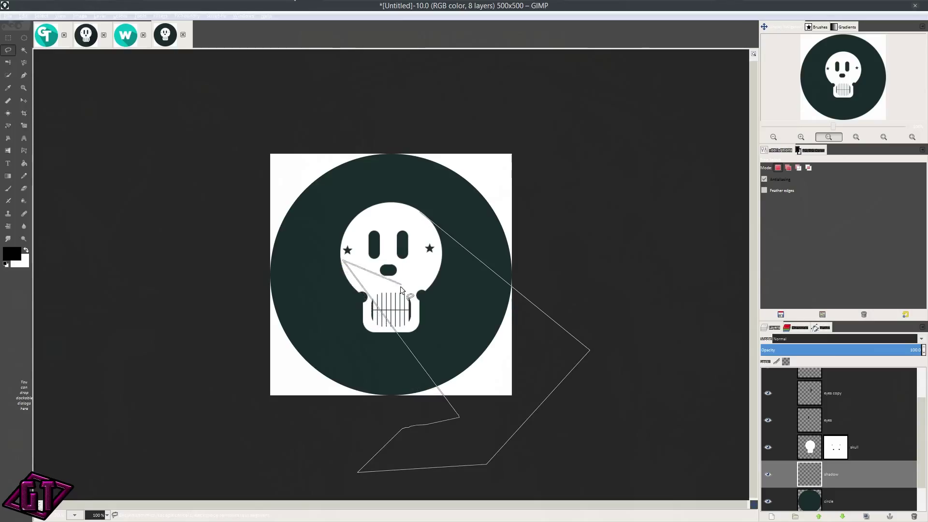
left_click(419, 212)
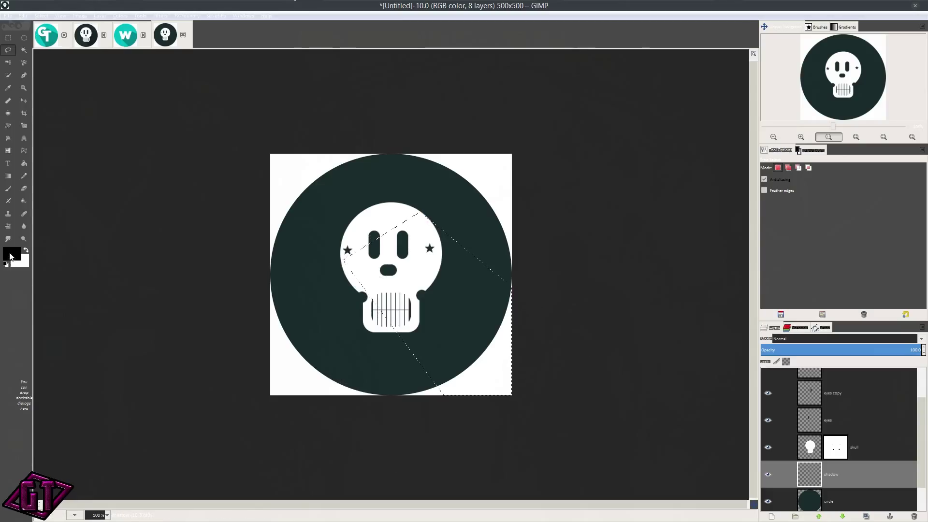
left_click_drag(10, 256, 457, 303)
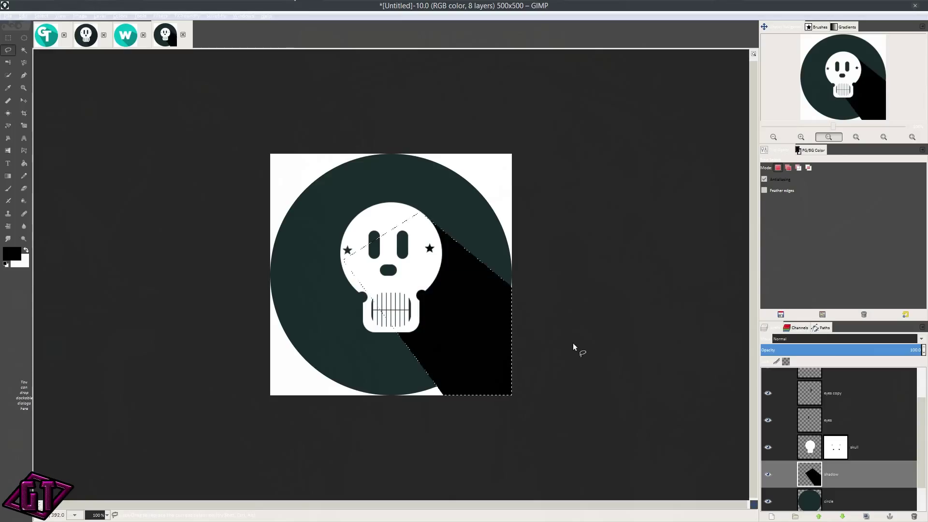
key("ctrl+shift")
key("2")
left_click_drag(474, 389, 542, 342)
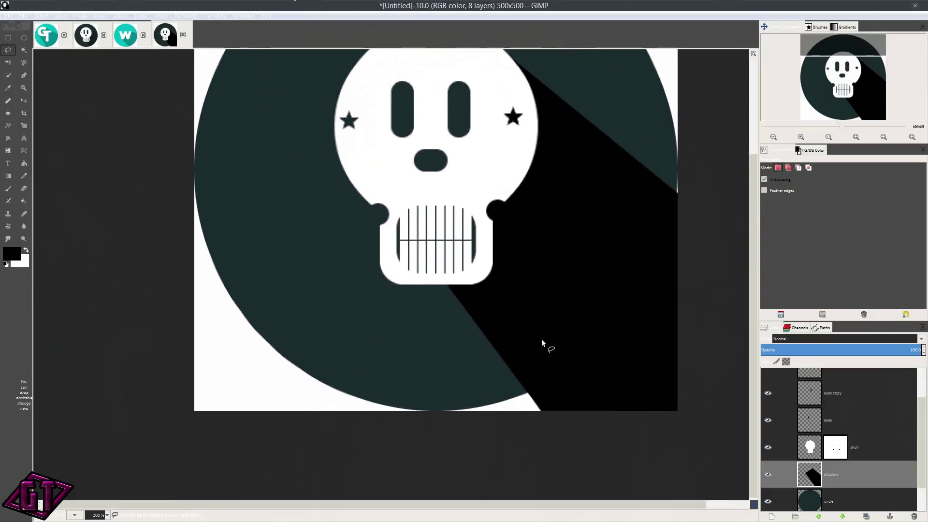
left_click(341, 168)
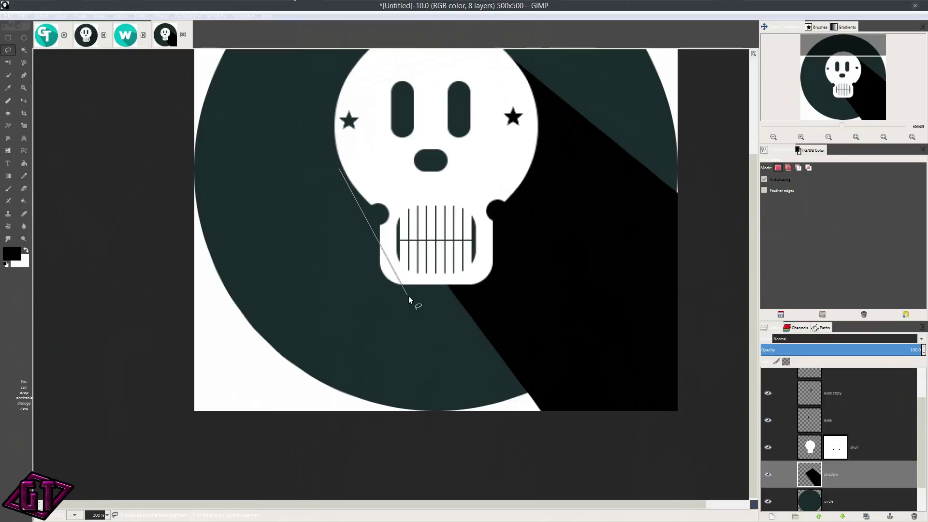
right_click(404, 296)
key("Escape")
key("Escape")
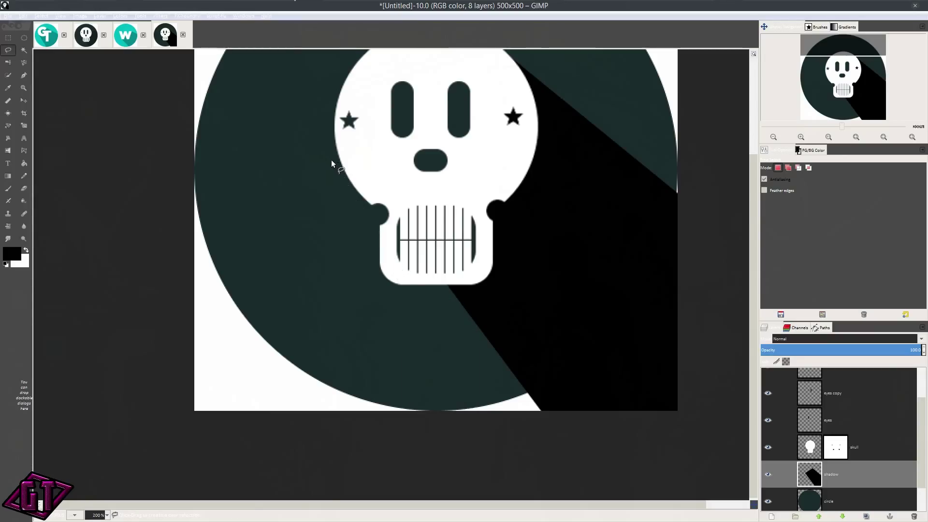
- Free-select a second shadow area from the skull's left cheek down past the canvas bottom, overlapping the existing black shadow
scroll(332, 159, "up", 2)
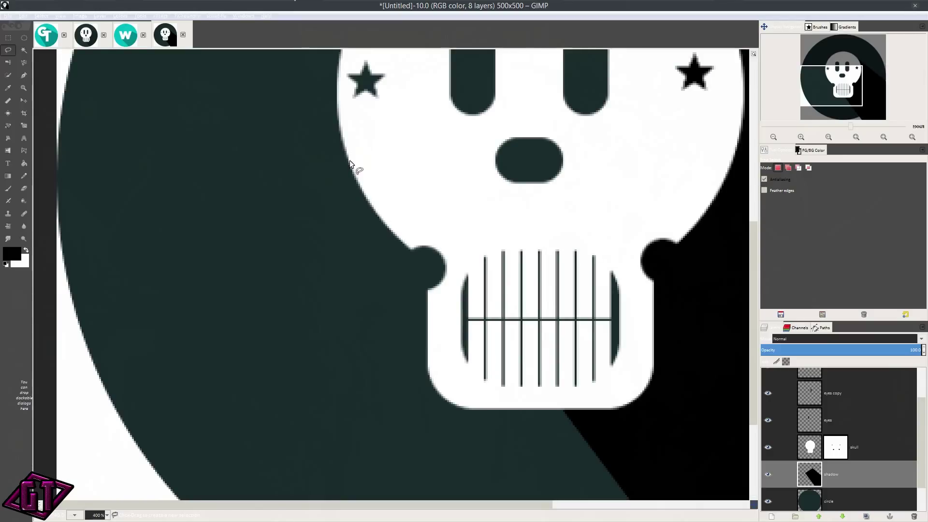
left_click(339, 126)
scroll(394, 294, "down", 2)
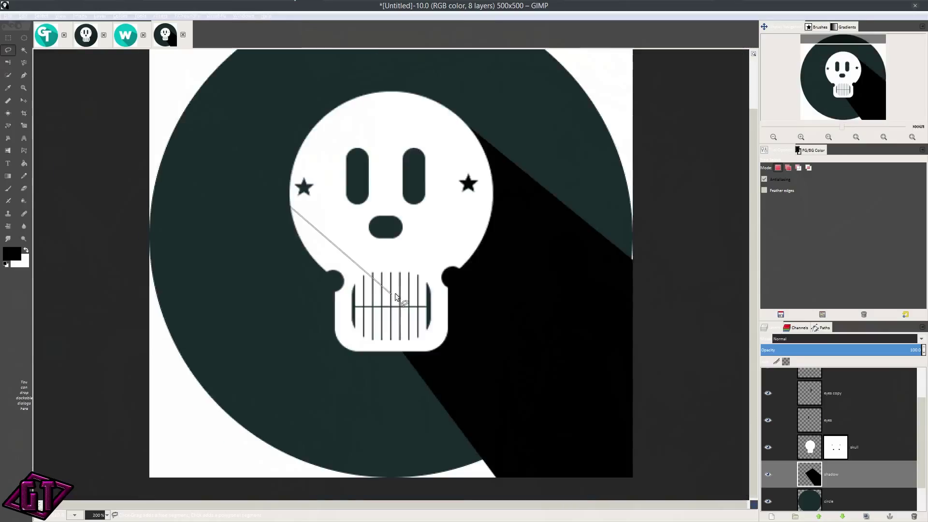
scroll(395, 292, "down", 1)
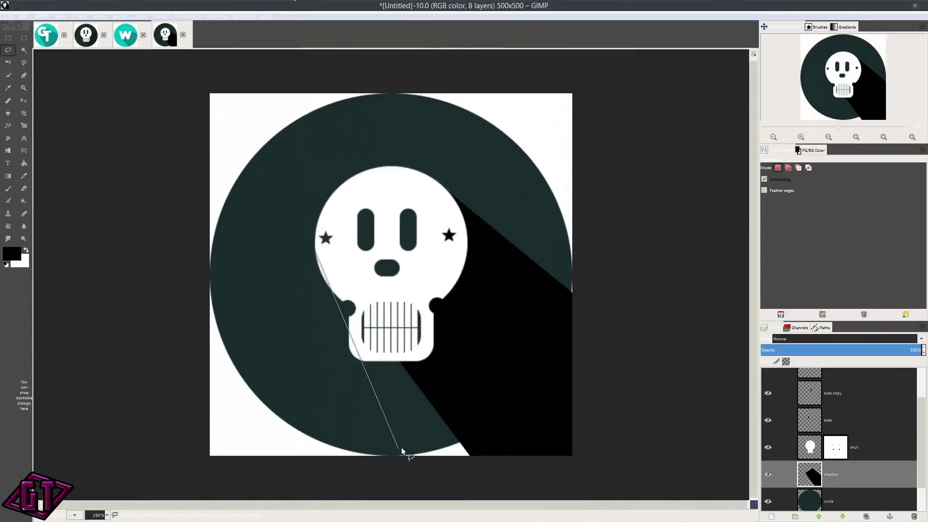
scroll(401, 448, "down", 2)
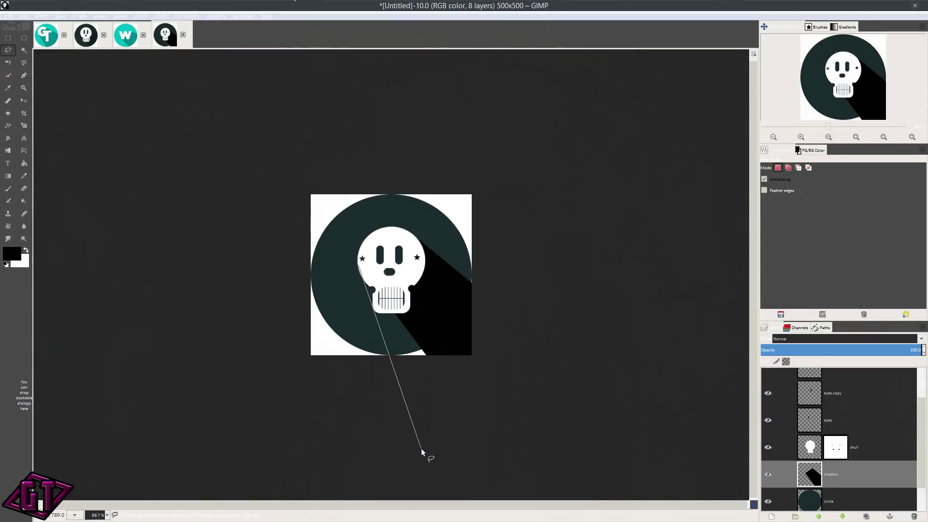
left_click(447, 449)
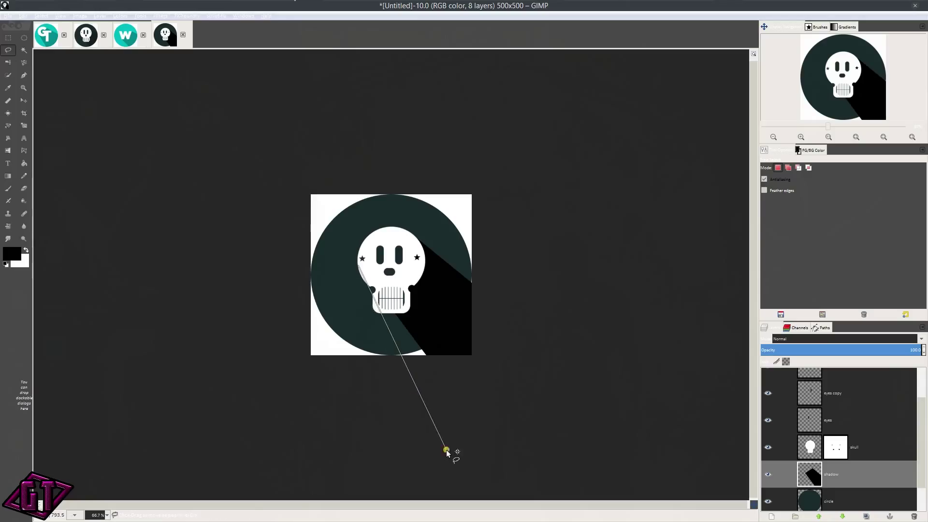
left_click(507, 367)
left_click(436, 301)
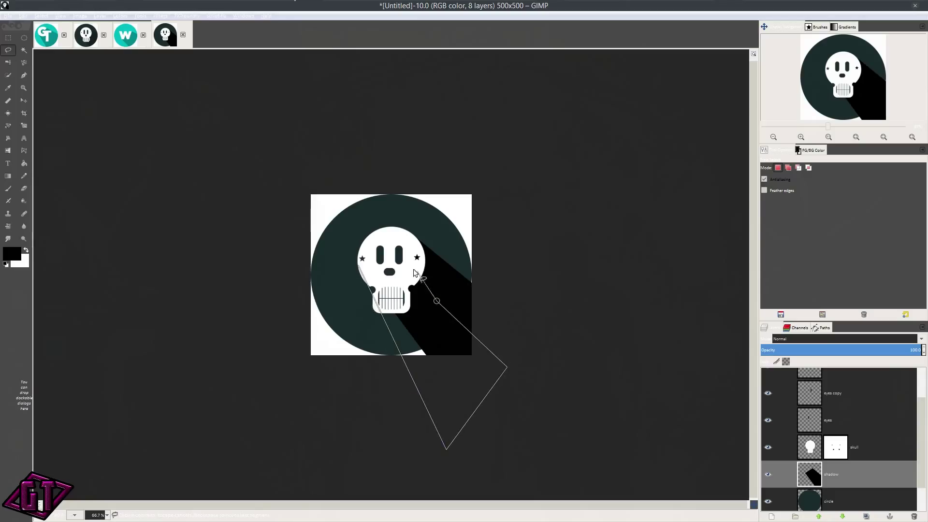
left_click(359, 265)
double_click(432, 311)
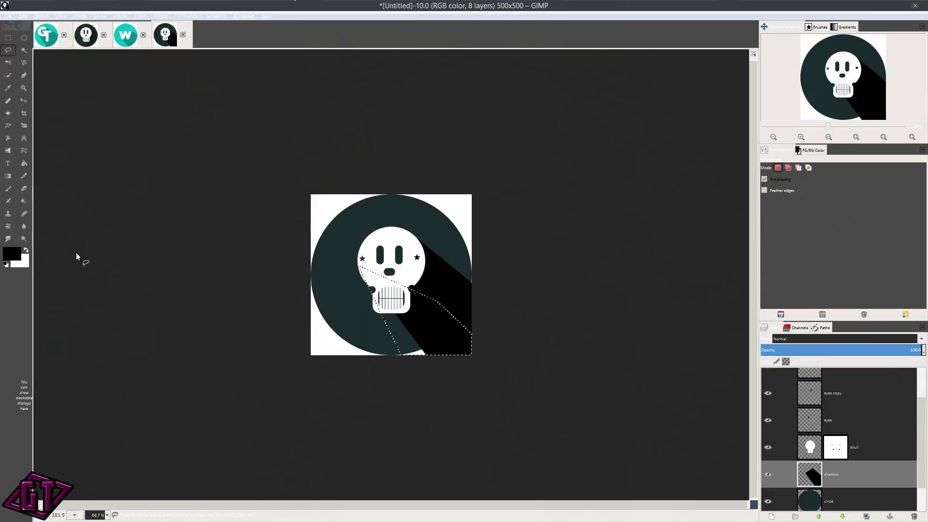
- Fill the selected area on the shadow layer with black and remove the selection
left_click_drag(13, 253, 430, 324)
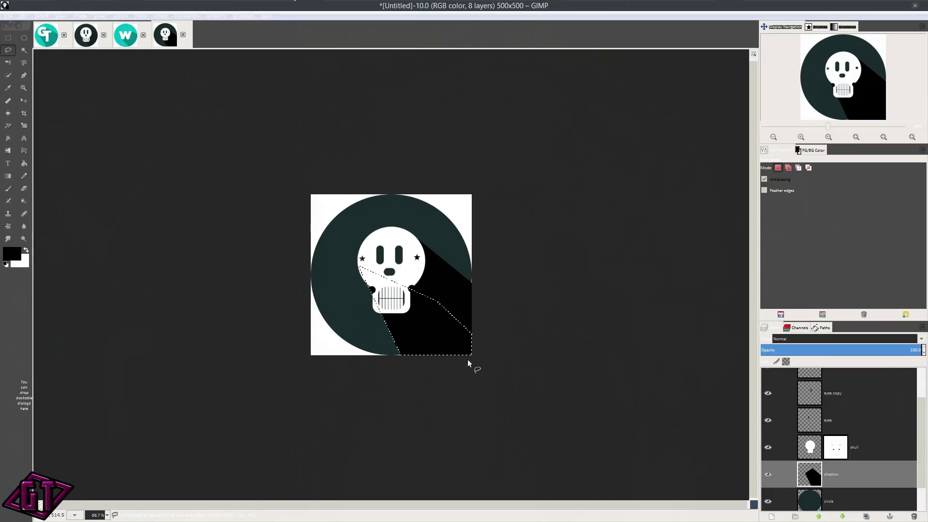
key("2")
key("ctrl+shift+a")
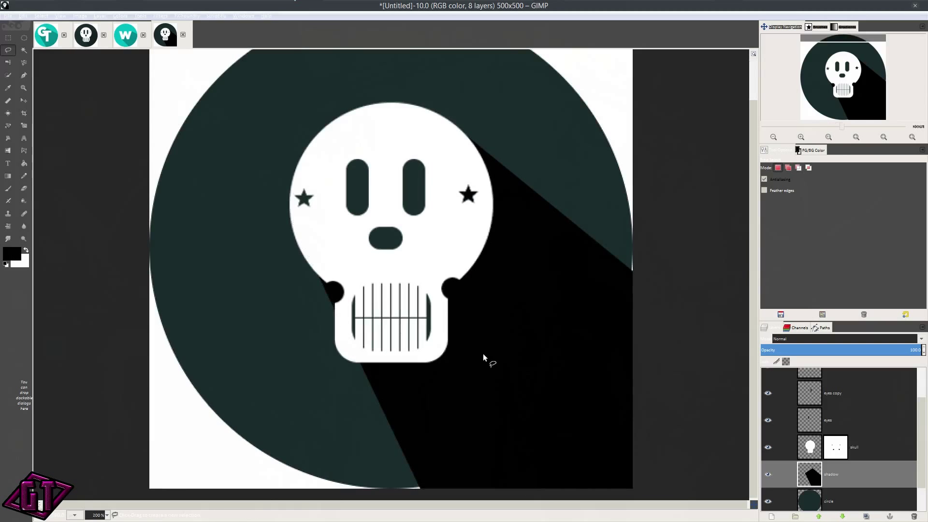
key("1")
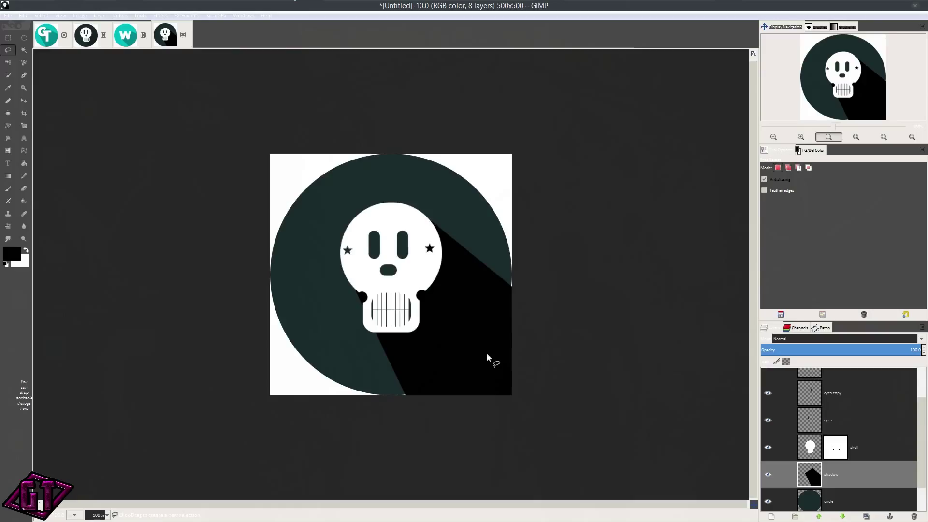
- Delete the part of the black shadow outside the circle using the circle layer's inverted alpha selection, and deselect
left_click(817, 509)
right_click(820, 505)
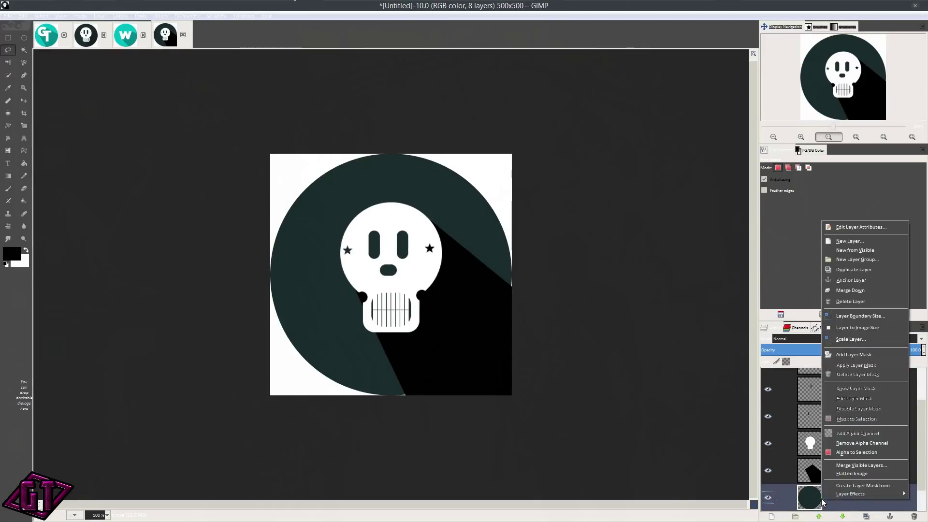
left_click(855, 453)
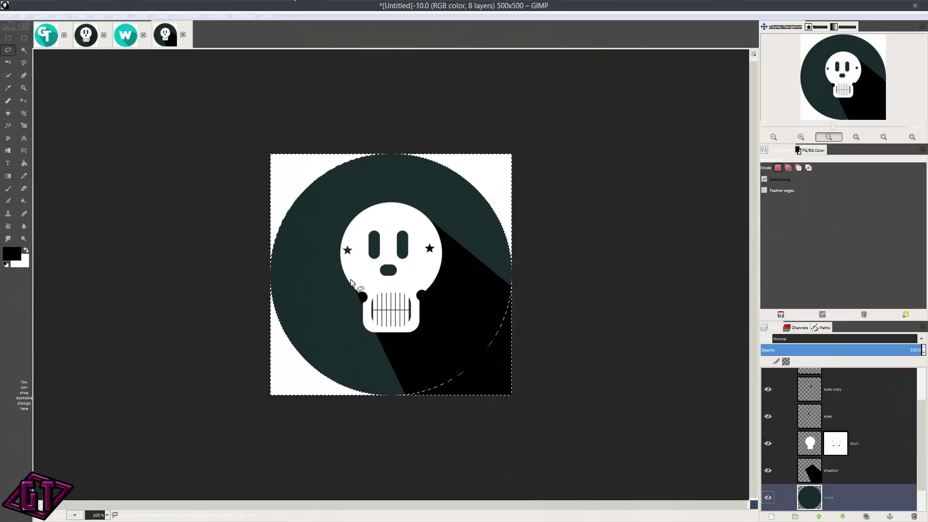
key("ctrl+i")
left_click(852, 473)
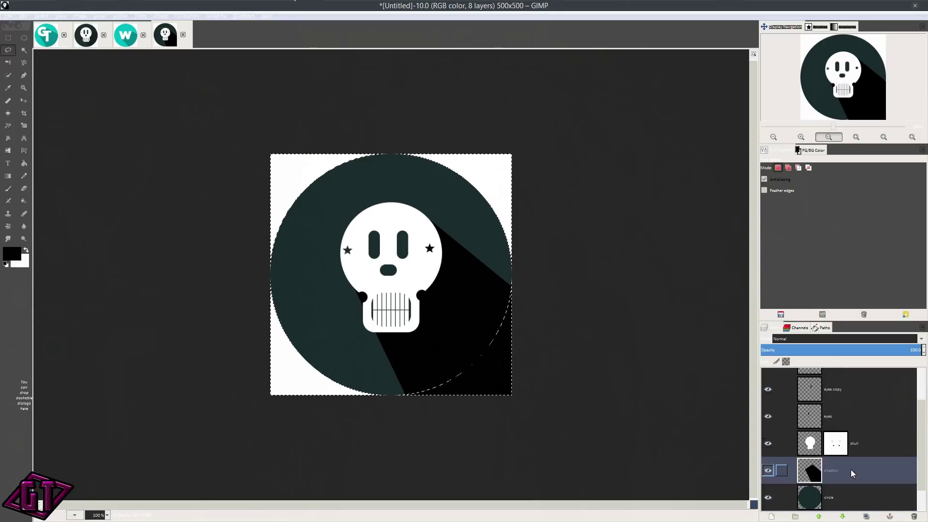
key("Delete")
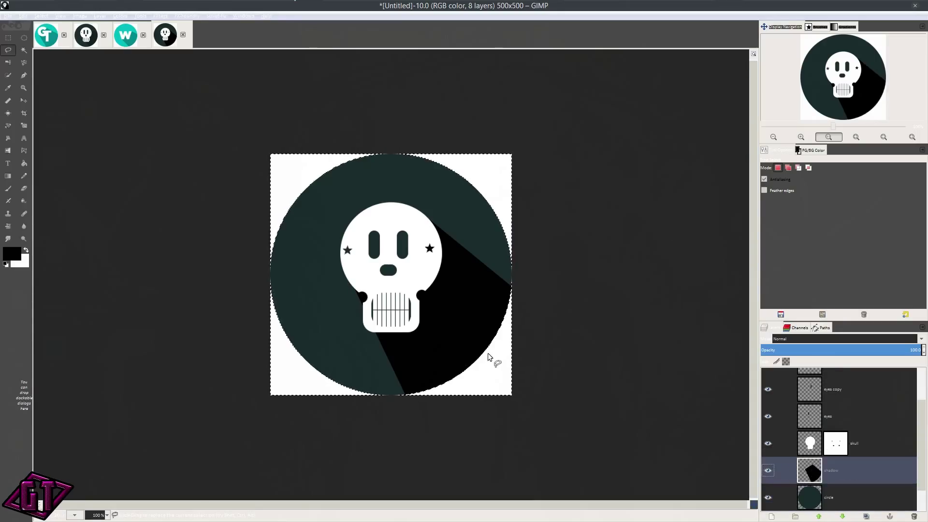
key("ctrl+shift+a")
- Lower the shadow layer's opacity to about 28 percent and check the skull's shadow on the circle
left_click_drag(872, 350, 804, 351)
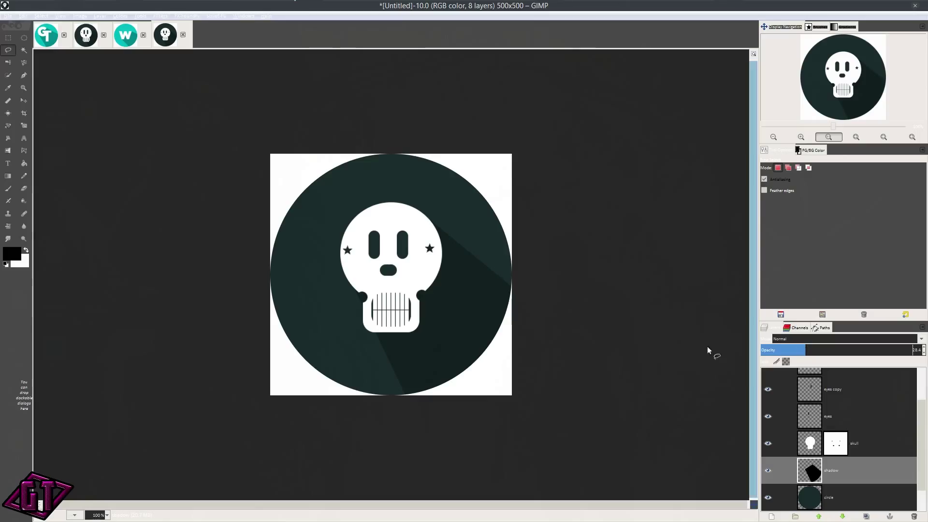
scroll(459, 297, "down", 1)
scroll(455, 296, "up", 3)
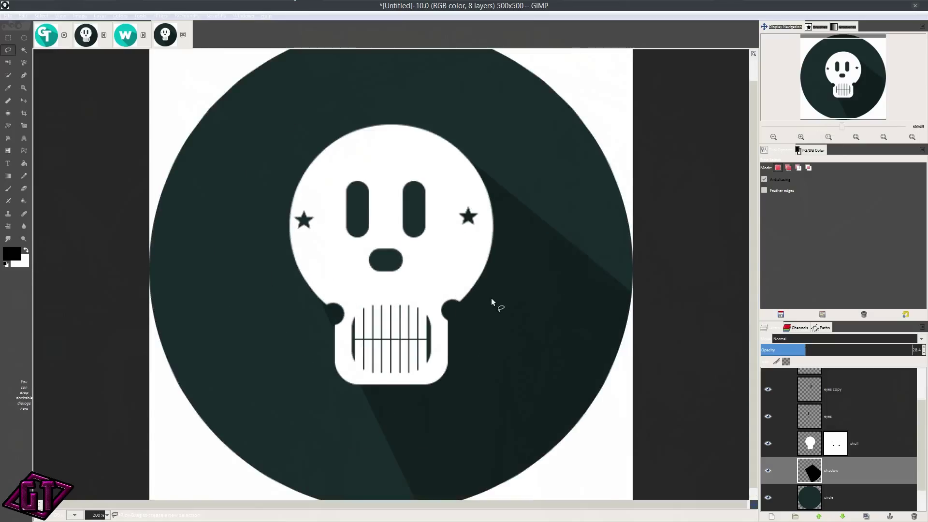
scroll(492, 303, "up", 1)
scroll(496, 302, "down", 2)
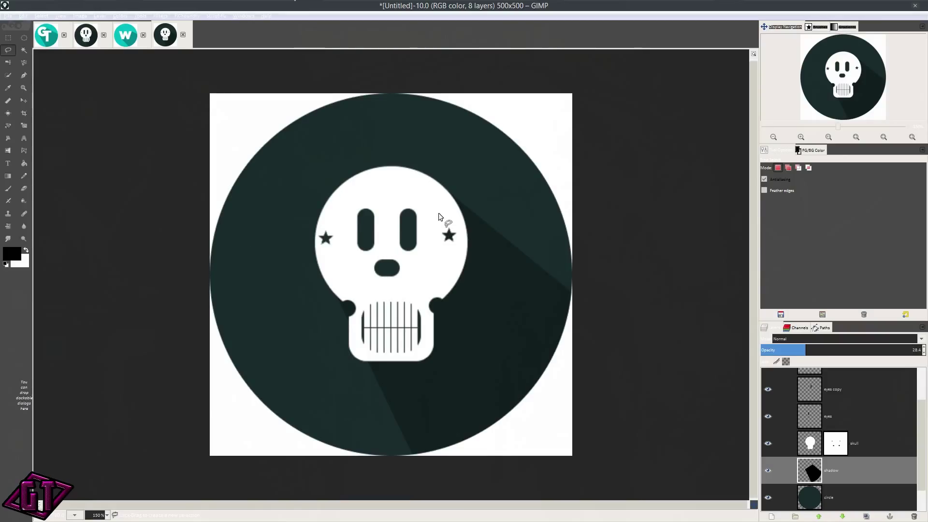
scroll(449, 223, "down", 1)
scroll(464, 242, "up", 1)
- Try to export the multi-layer image as skull2.ico into the desktop's Icons folder, with all file types shown
left_click(6, 18)
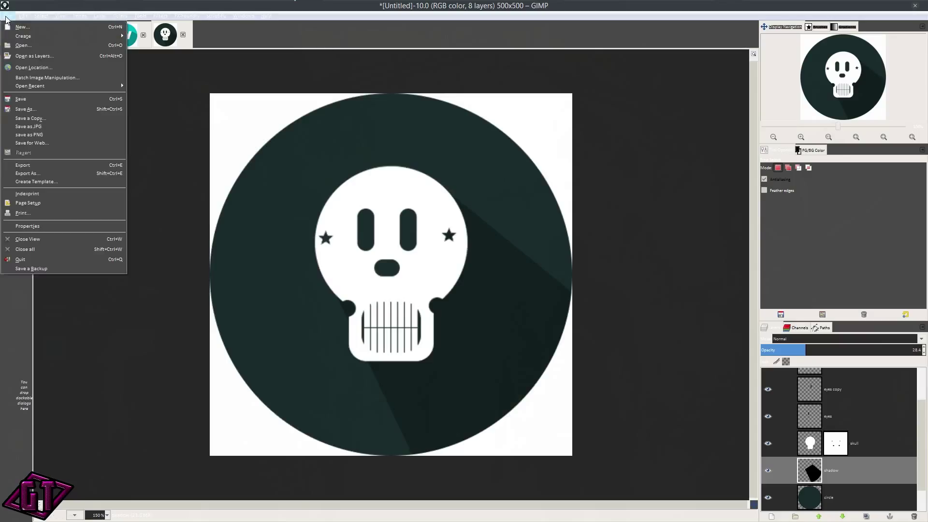
left_click(55, 167)
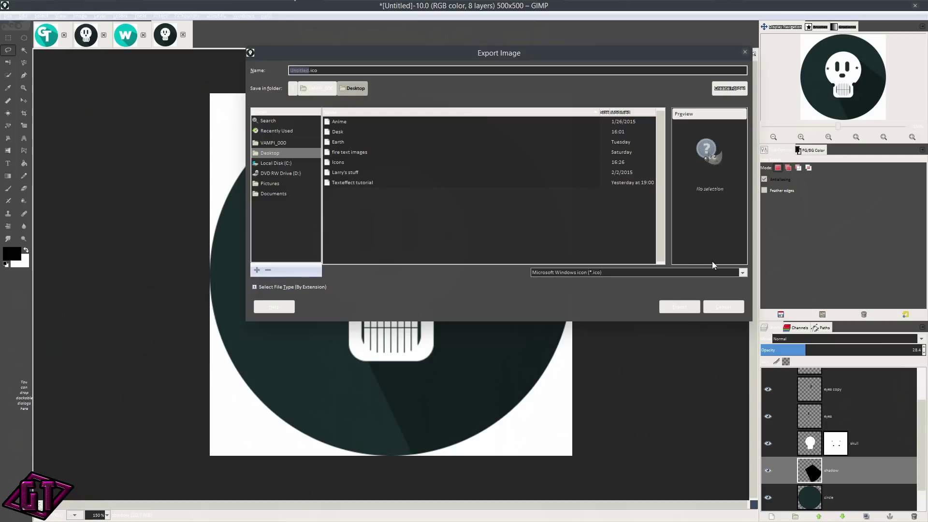
left_click(742, 273)
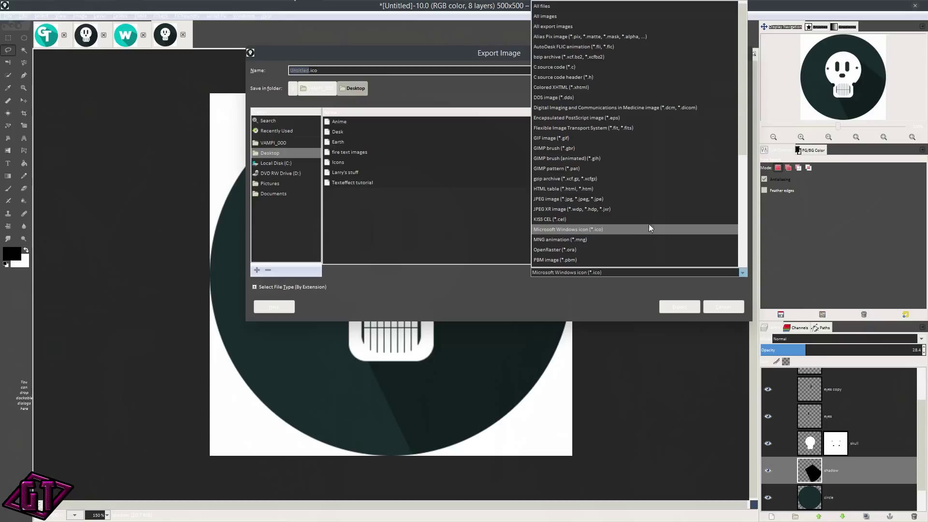
left_click(602, 8)
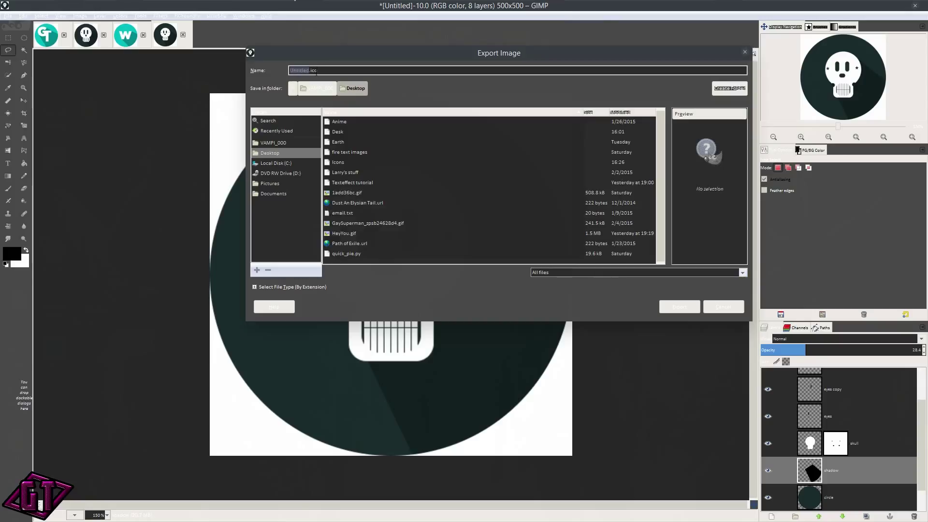
type("skull2")
double_click(340, 164)
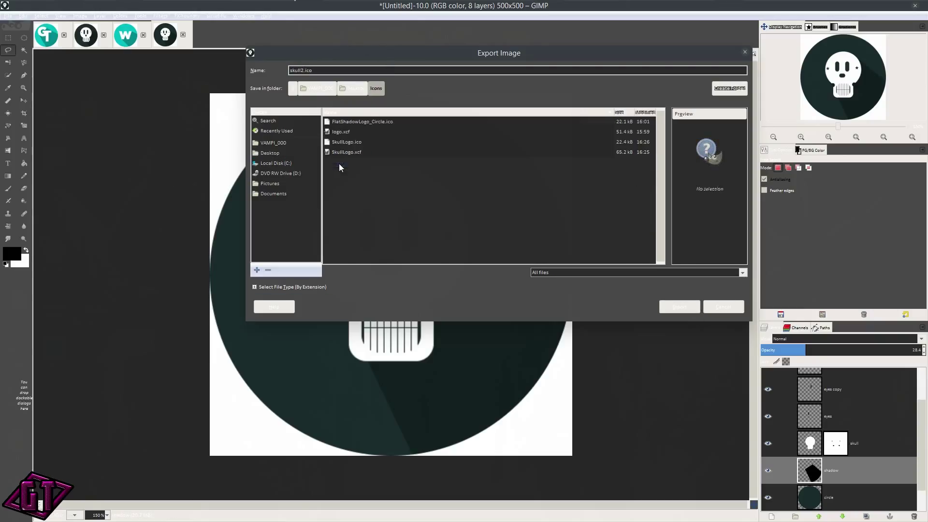
left_click(673, 308)
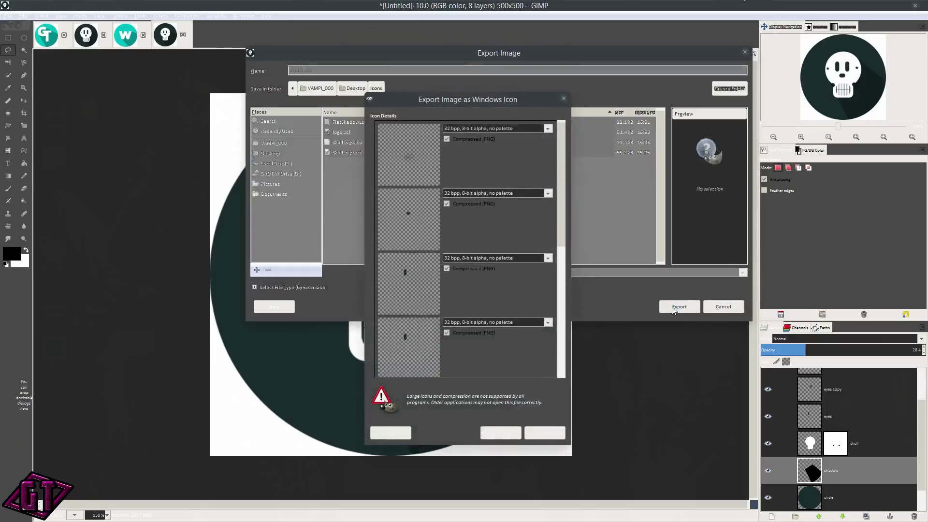
left_click(544, 432)
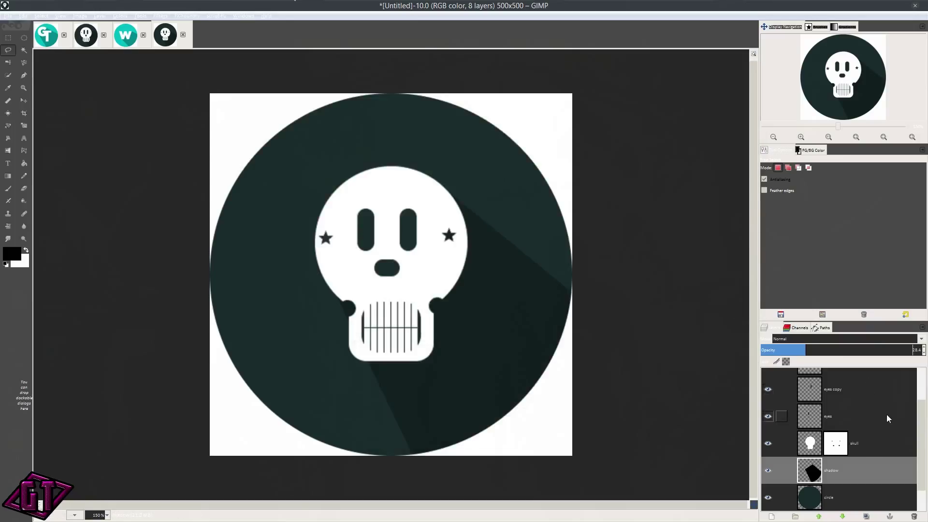
- Flatten the skull logo's layers and undo the flattening
scroll(917, 427, "down", 1)
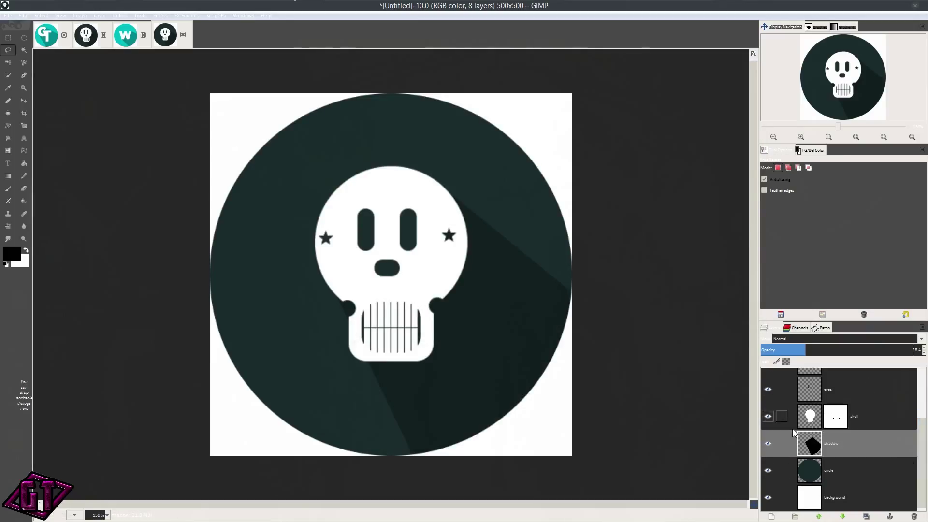
scroll(841, 420, "up", 3)
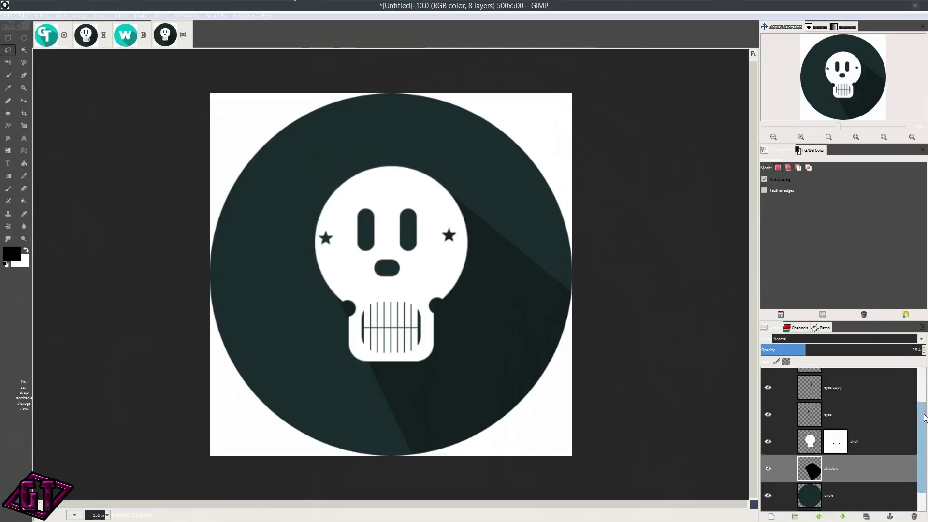
left_click(843, 382)
right_click(842, 380)
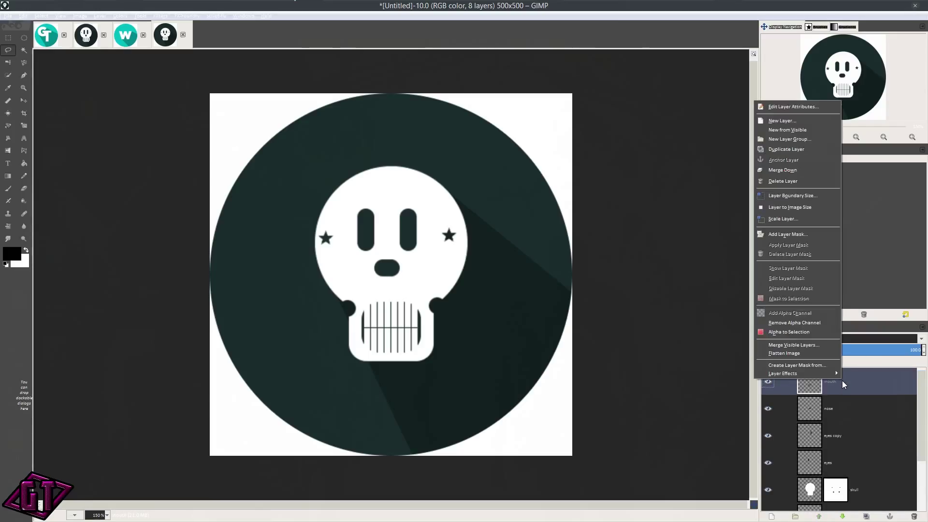
left_click(788, 354)
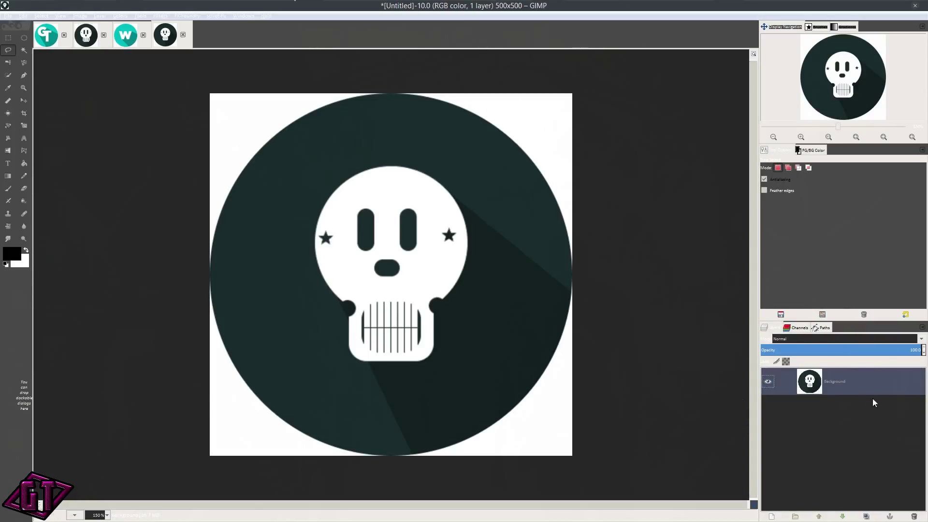
key("ctrl+z")
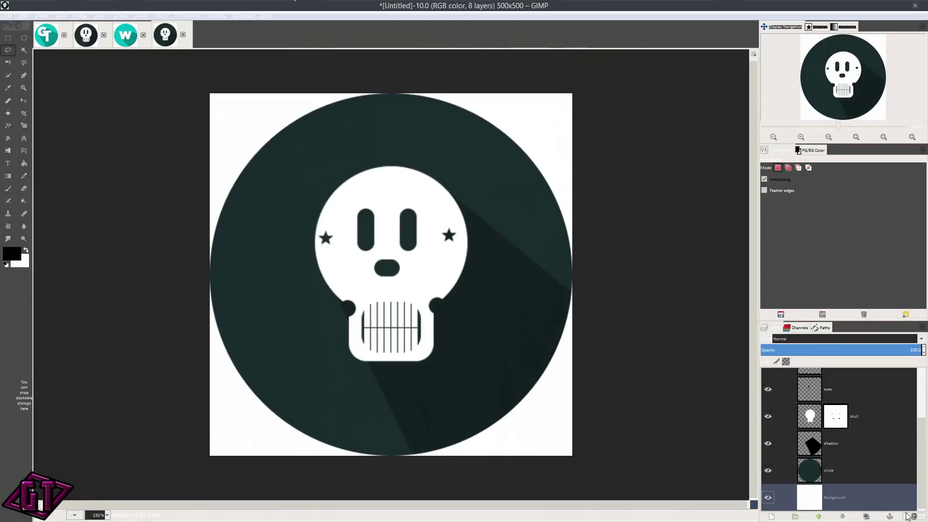
scroll(873, 425, "up", 3)
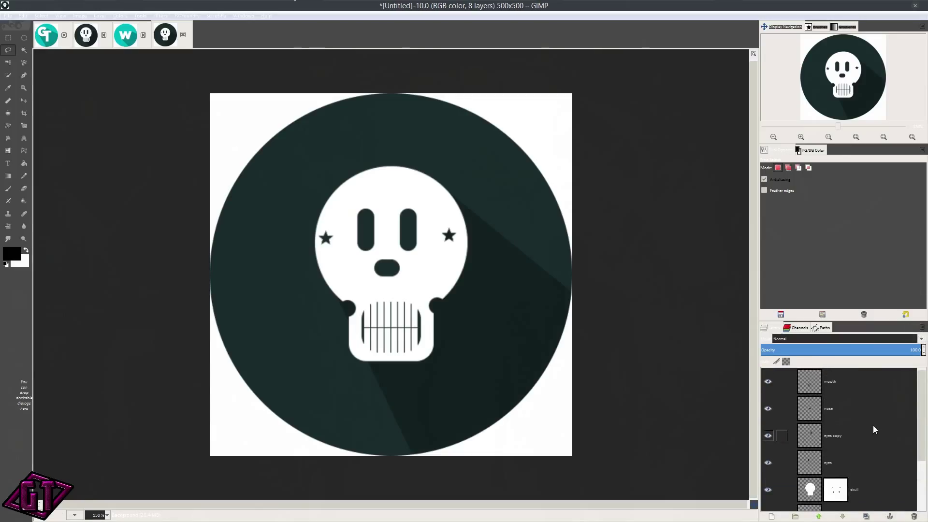
left_click(821, 373)
right_click(822, 373)
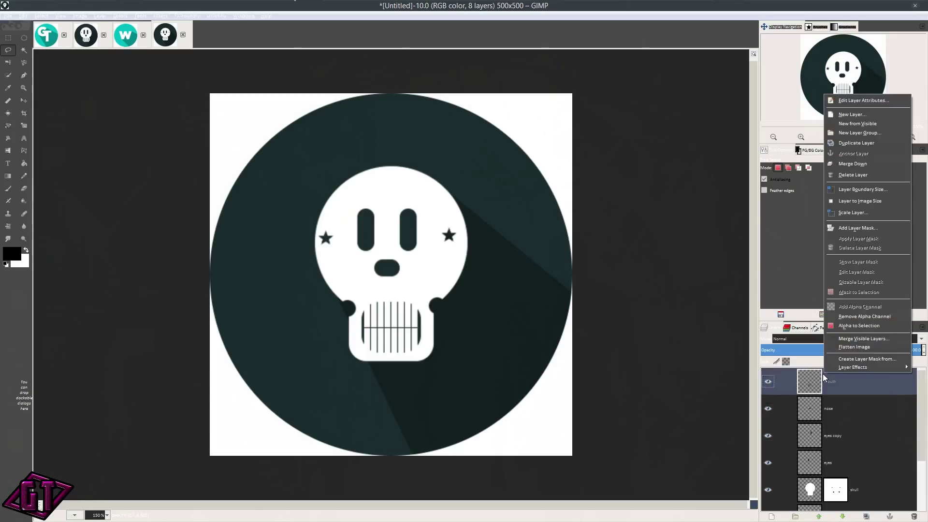
left_click(841, 329)
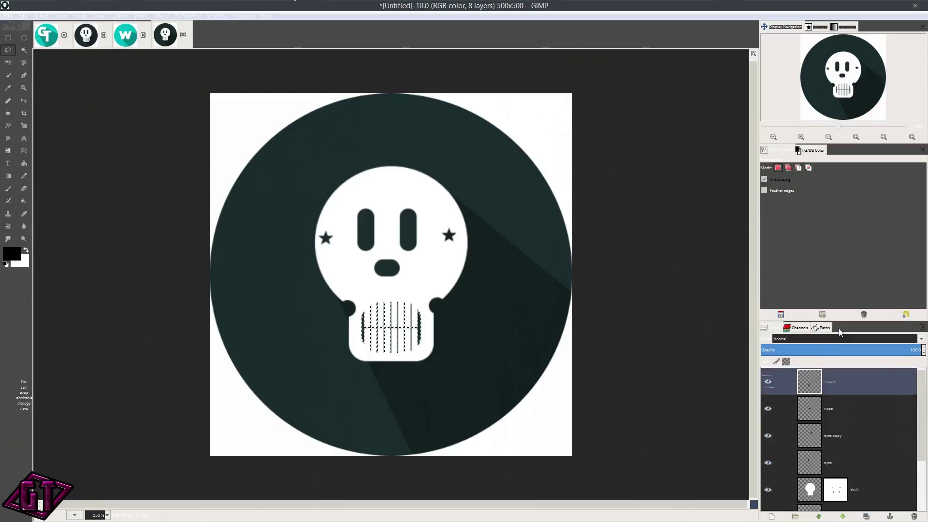
right_click(849, 384)
left_click(868, 382)
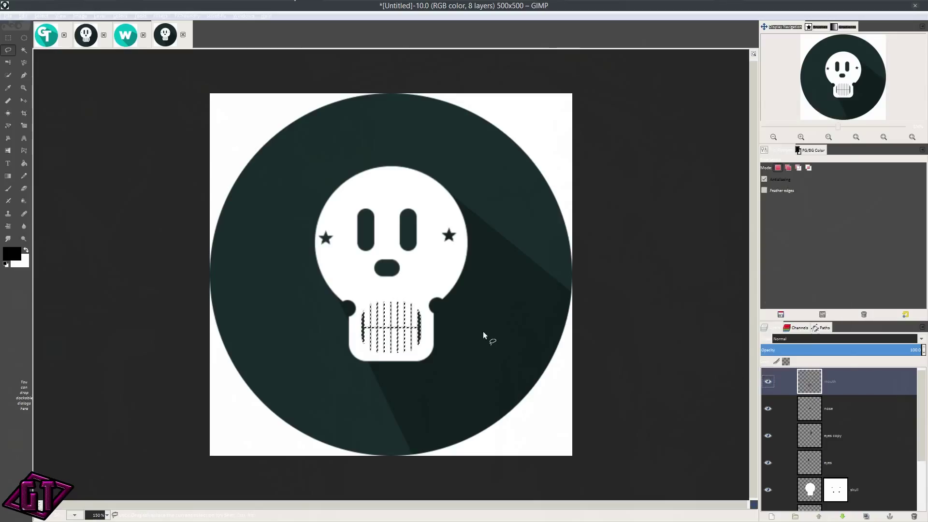
key("ctrl+shift+a")
- Flatten the image into a single layer and export it as skull2.ico into the desktop's Icons folder
right_click(835, 378)
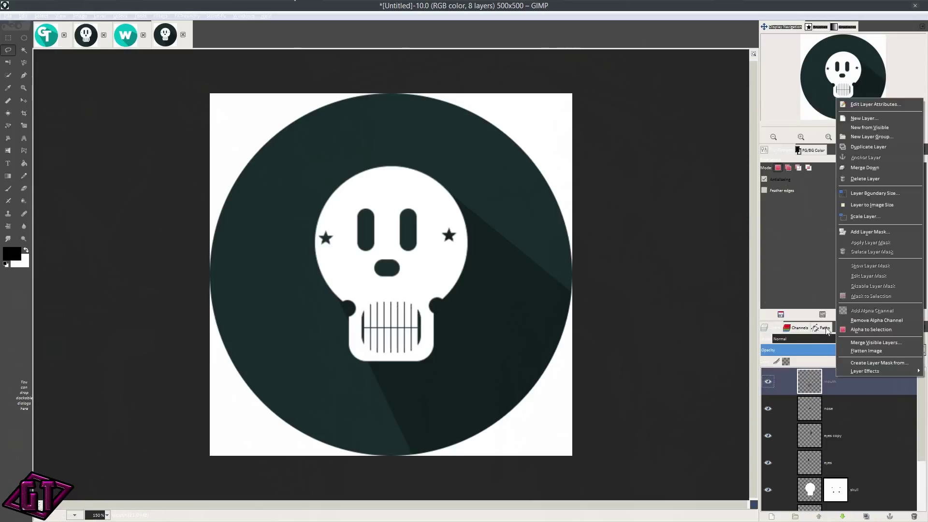
left_click(865, 350)
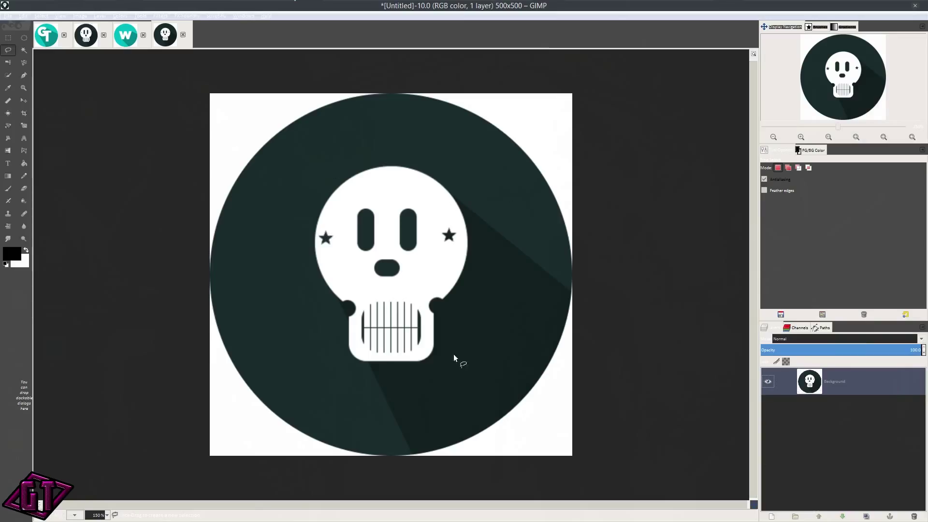
left_click(2, 17)
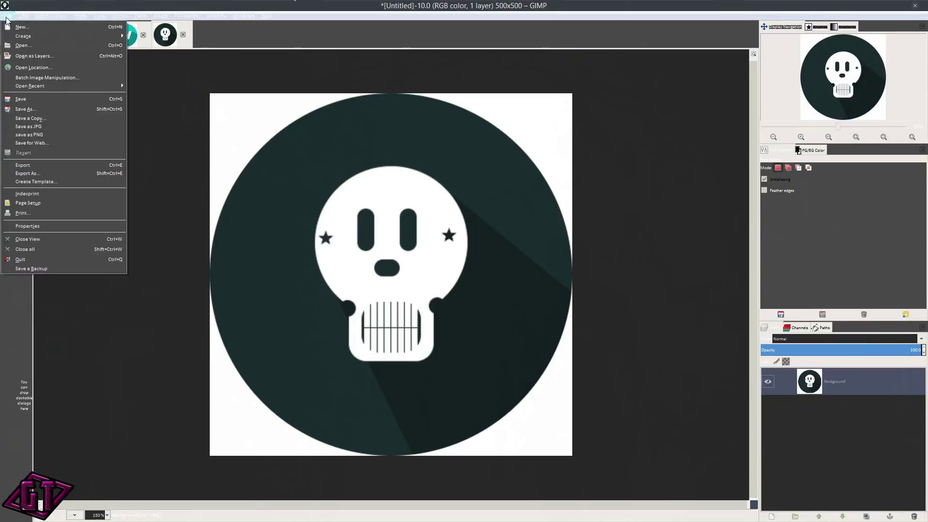
left_click(52, 165)
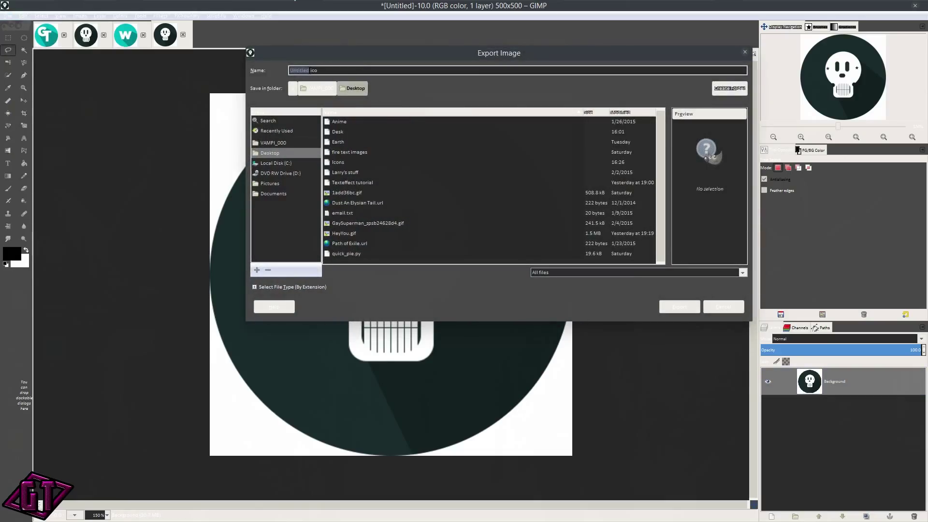
type("skull2")
double_click(337, 163)
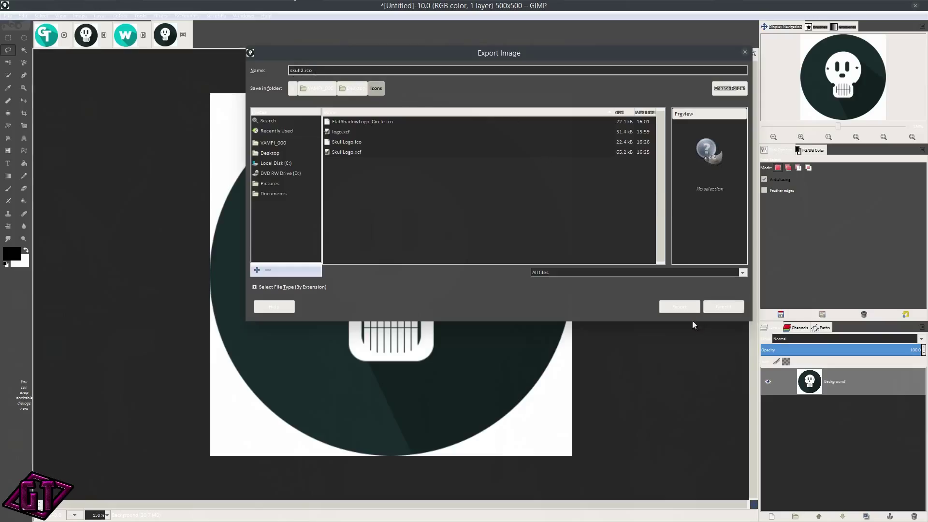
left_click(680, 306)
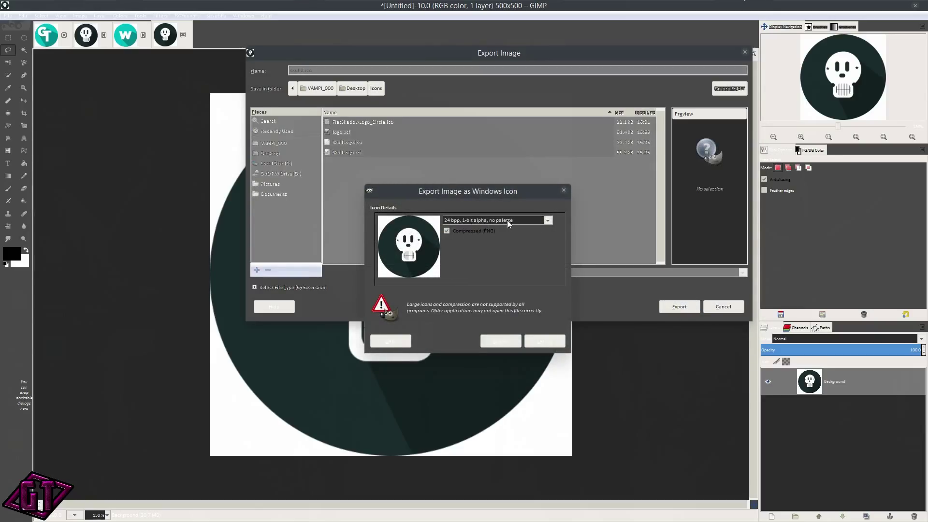
left_click(499, 340)
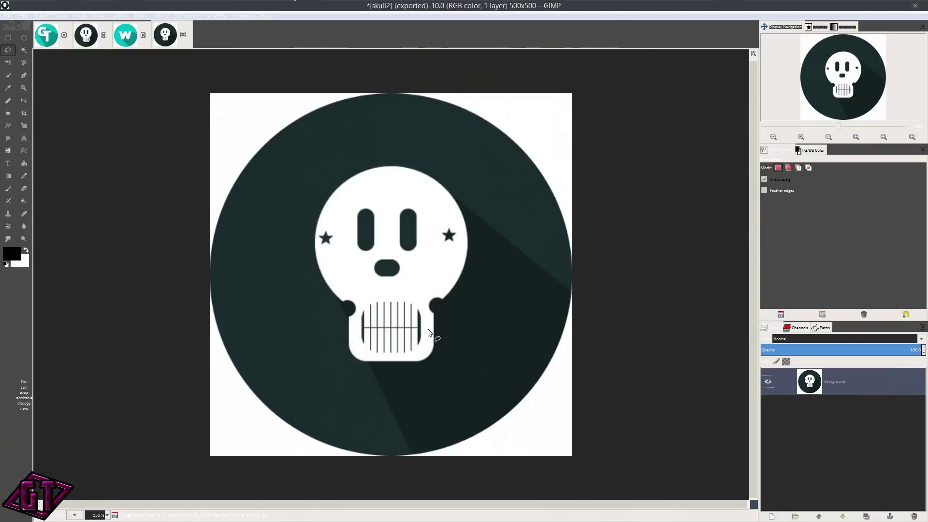
- Switch to the File Explorer window of the Icons folder and examine the exported skull2 icon
key("alt+Tab")
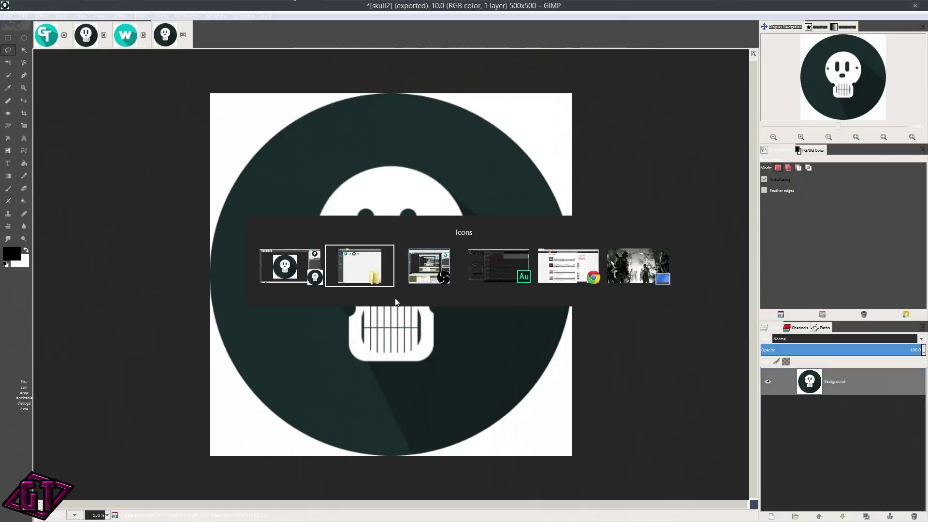
key("alt+Tab")
key("alt+Tab")
key("alt+Tab")
key("alt+Tab")
key("alt+Tab")
key("alt+Tab")
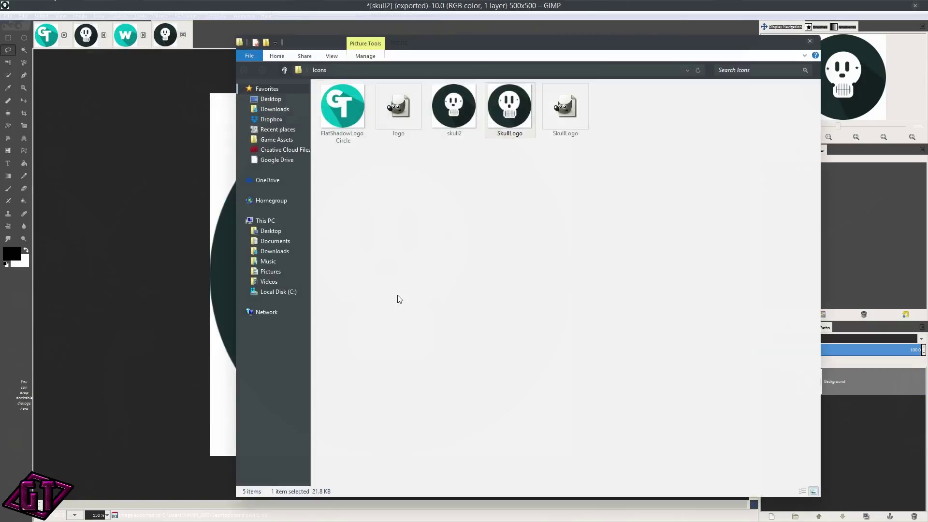
left_click(450, 121)
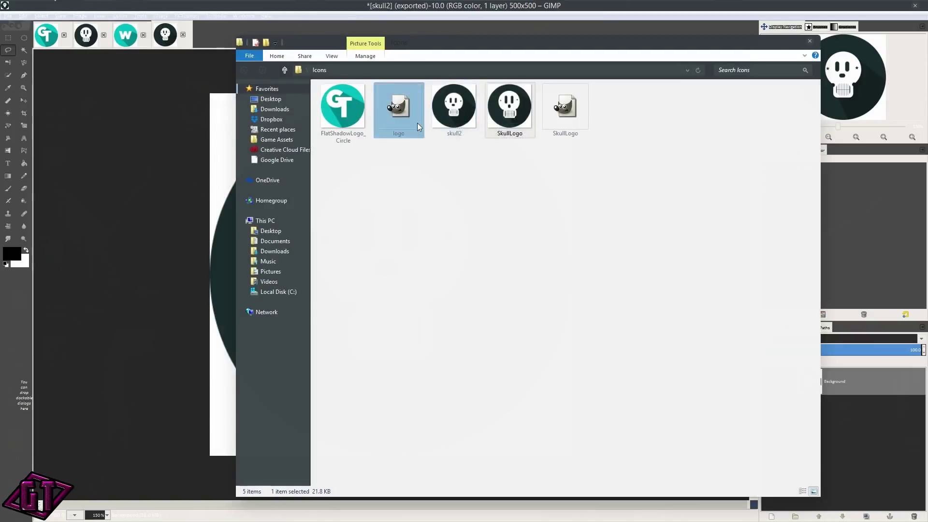
- Create a new folder named Test inside the Icons folder
right_click(499, 223)
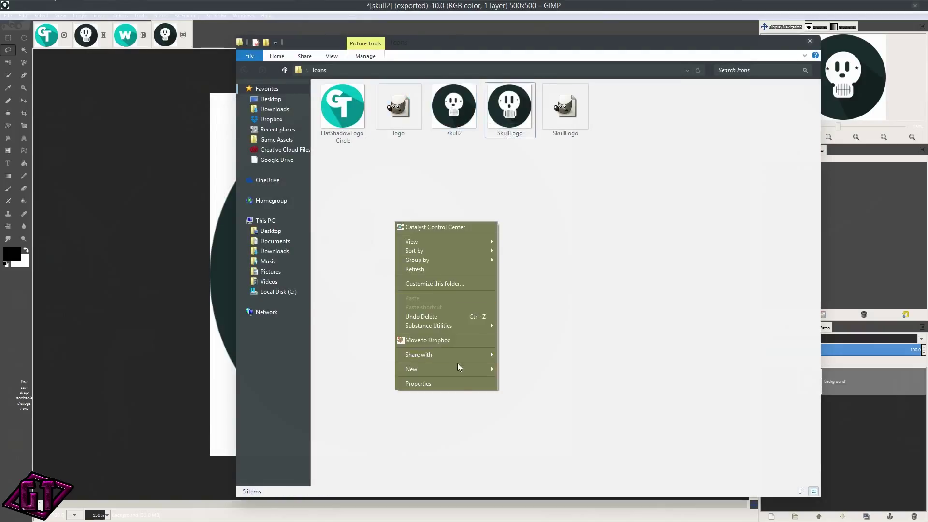
mouse_move(435, 369)
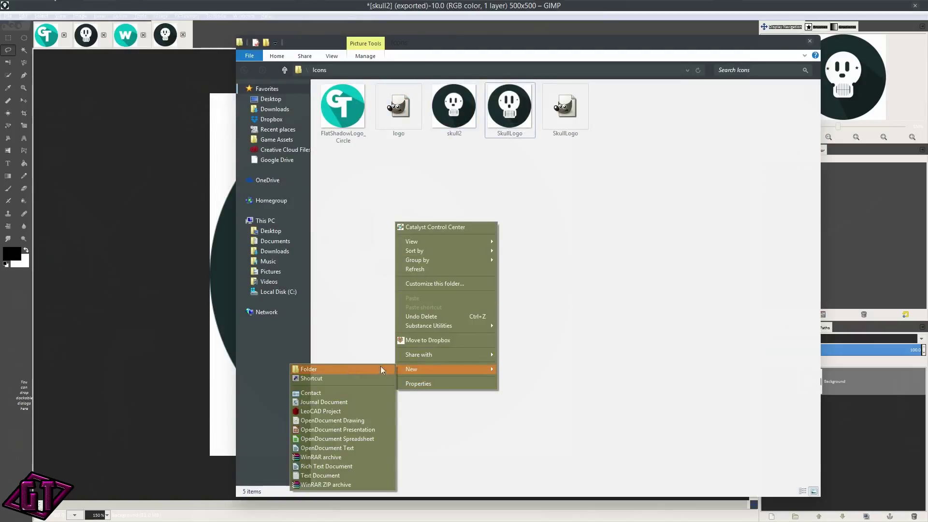
left_click(336, 369)
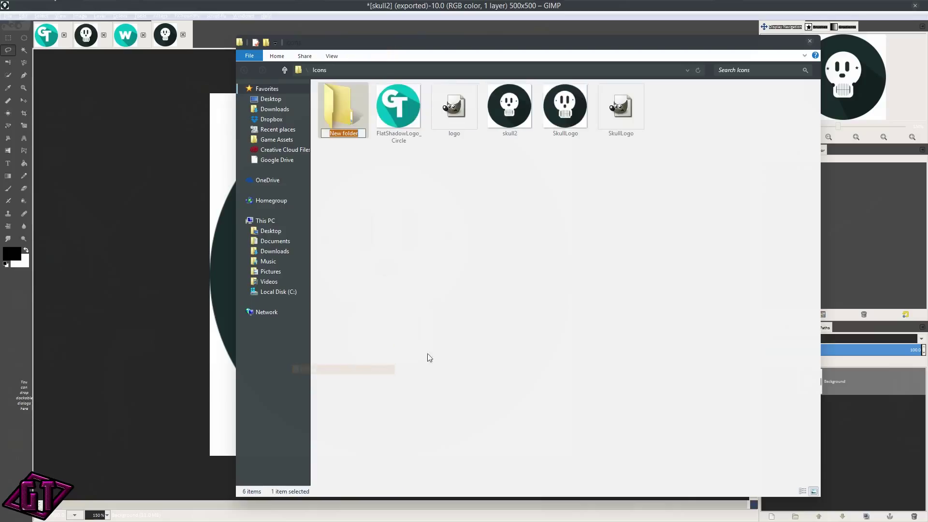
- Change the Test folder's icon to the skull2 icon file from the desktop's Icons folder and apply the customization
right_click(344, 123)
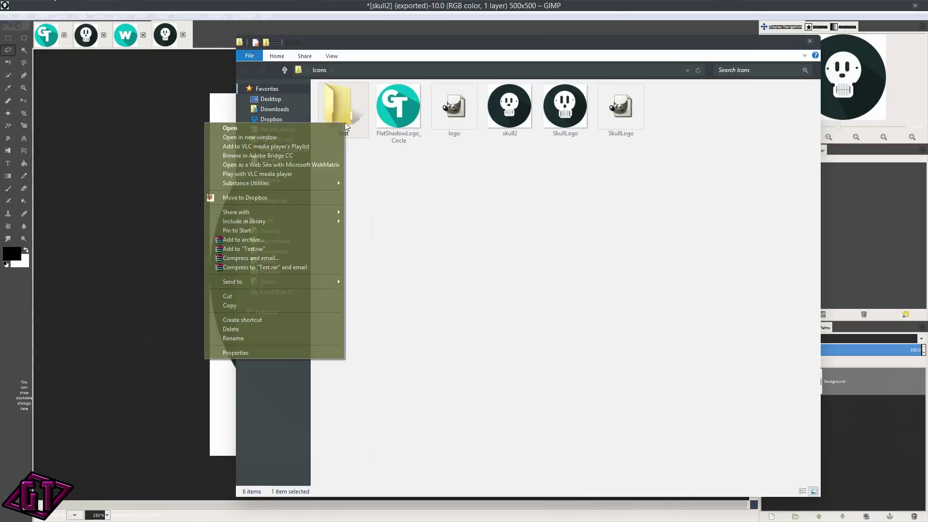
left_click(288, 352)
left_click(438, 146)
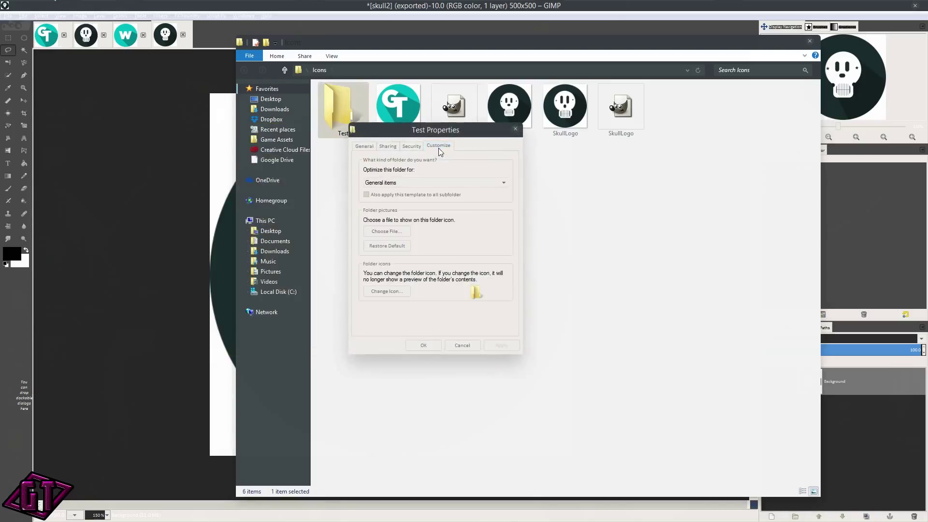
left_click(386, 292)
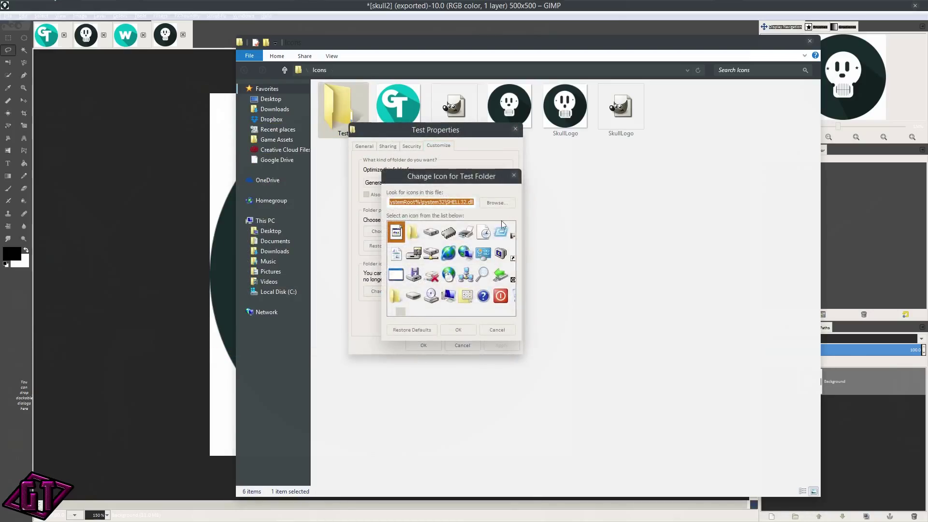
left_click(493, 205)
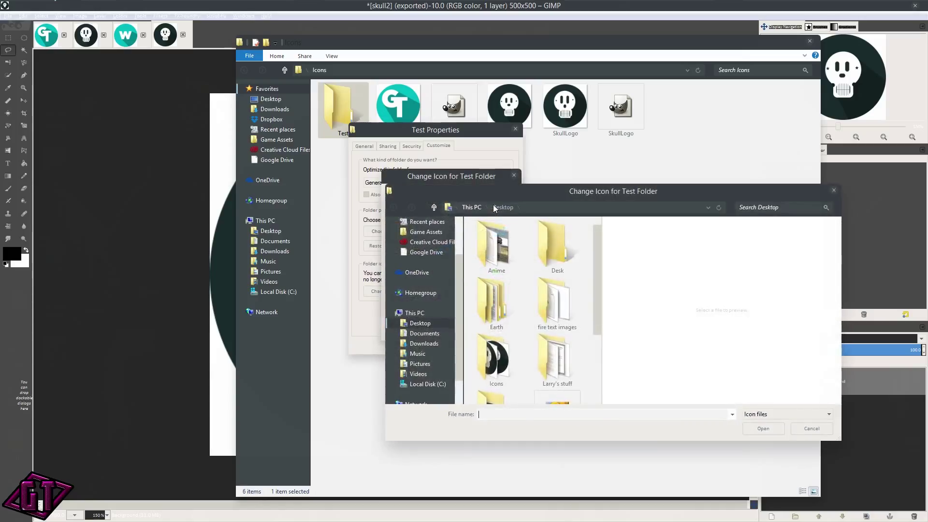
double_click(495, 359)
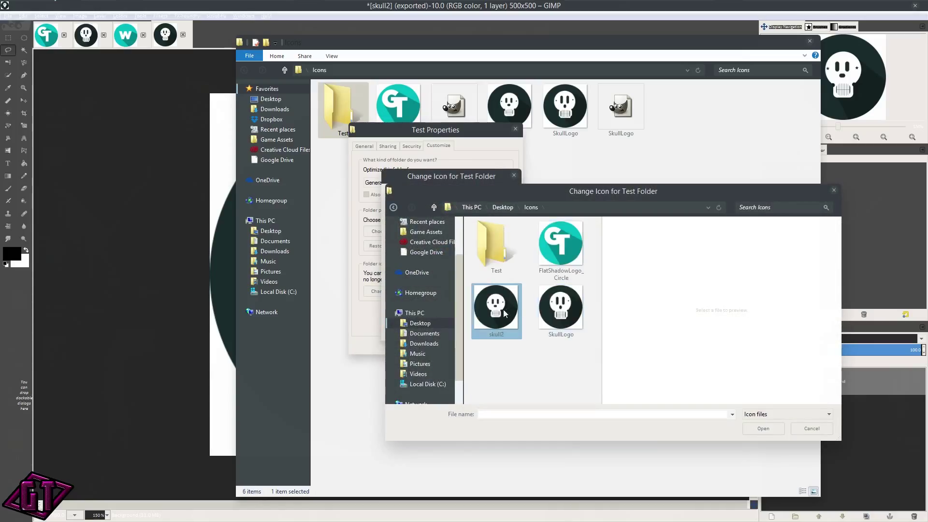
left_click(498, 313)
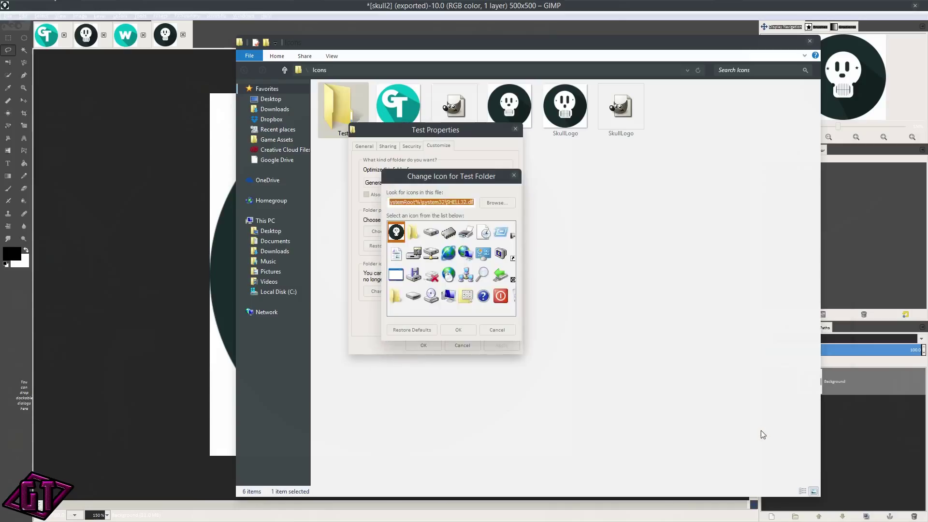
left_click(763, 429)
left_click(467, 330)
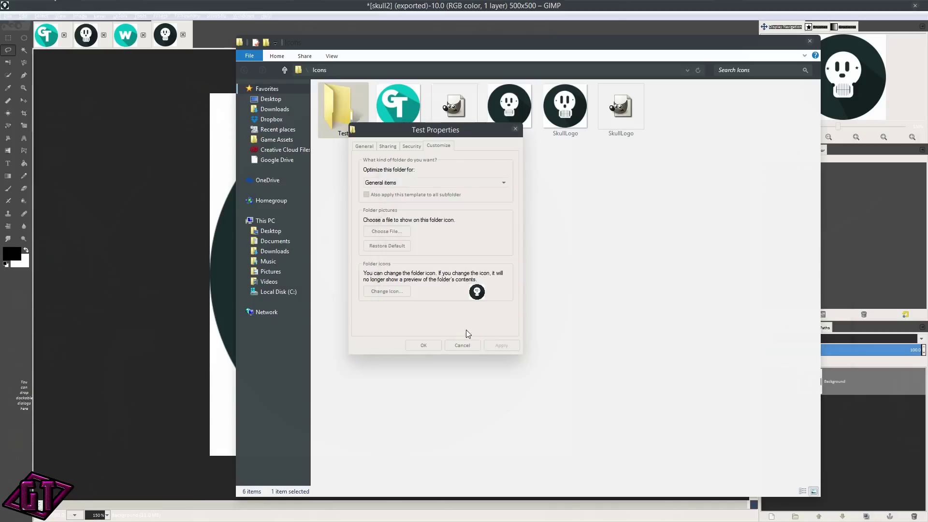
left_click(500, 346)
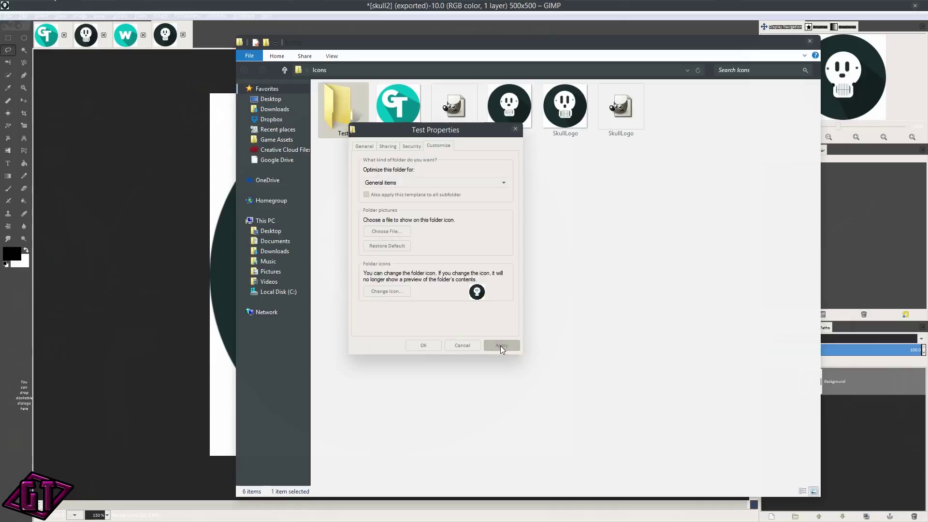
left_click(424, 347)
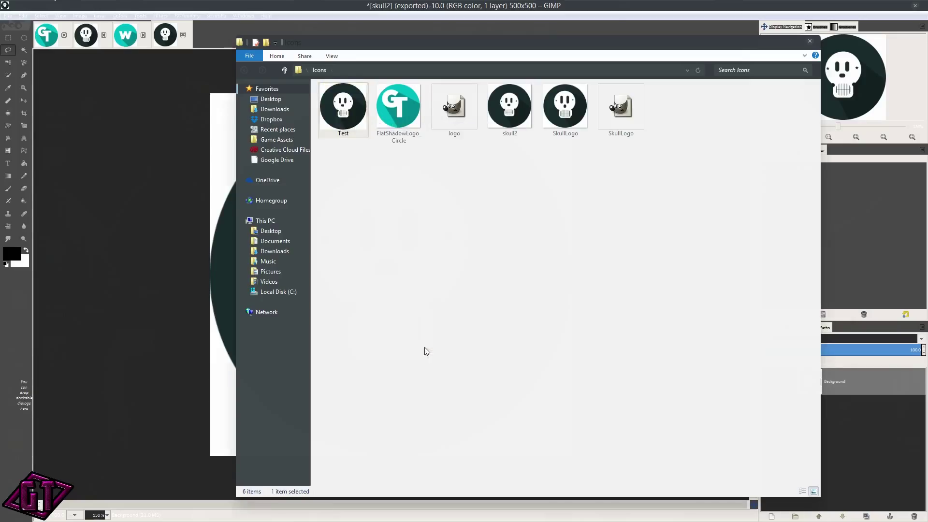
- Look inside the Test folder, return to the Icons folder and switch back to the skull2 image in GIMP
double_click(347, 117)
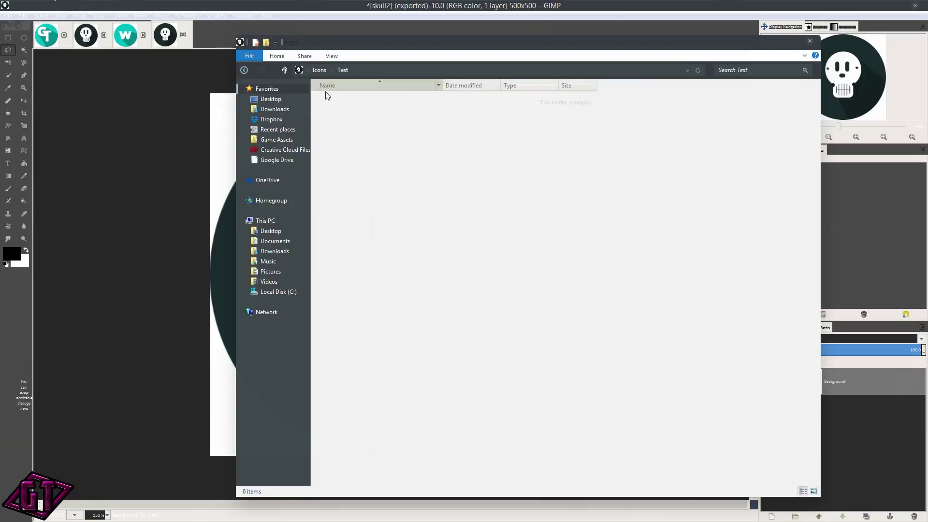
left_click(244, 70)
left_click(411, 89)
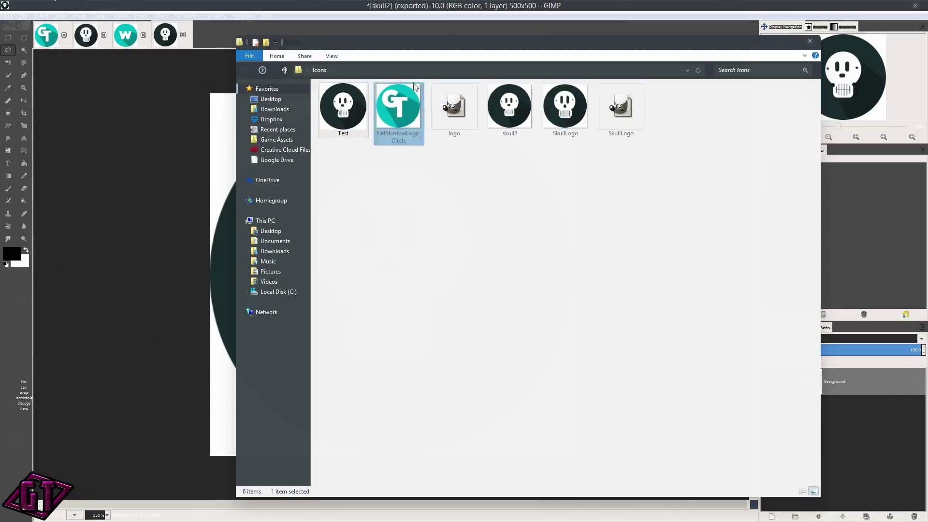
mouse_move(480, 6)
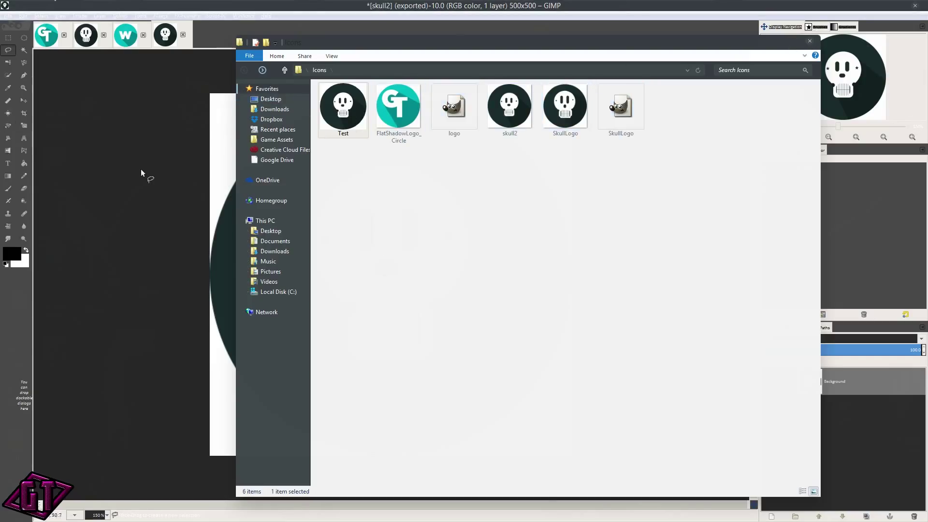
left_click(160, 178)
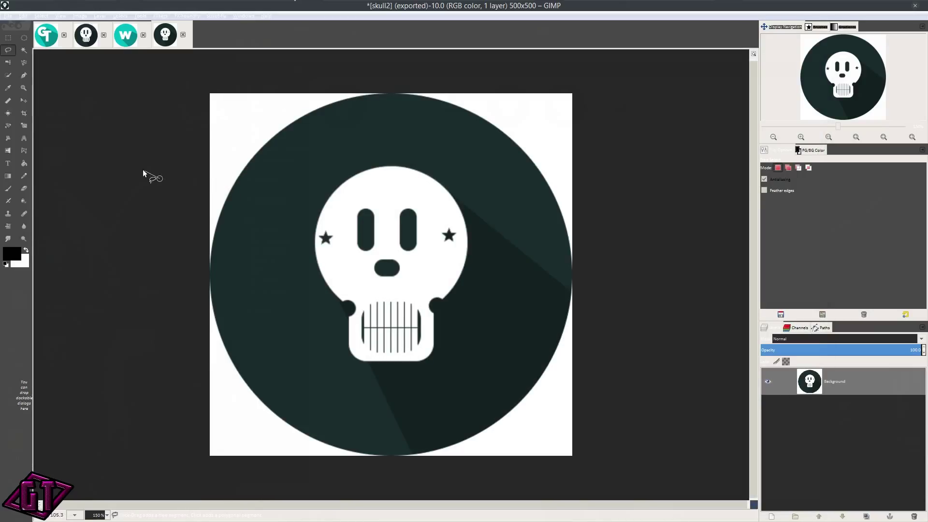
scroll(491, 287, "down", 1)
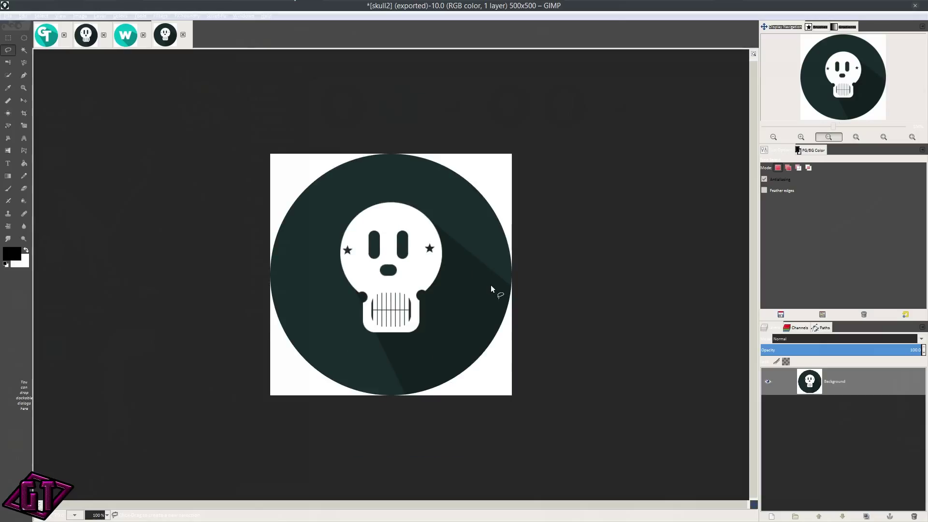
scroll(489, 289, "up", 1)
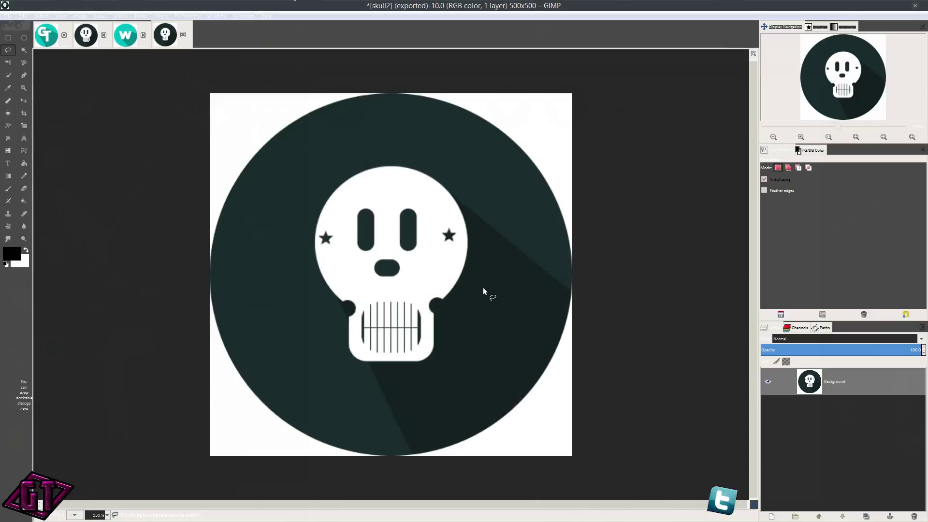
scroll(536, 247, "down", 1)
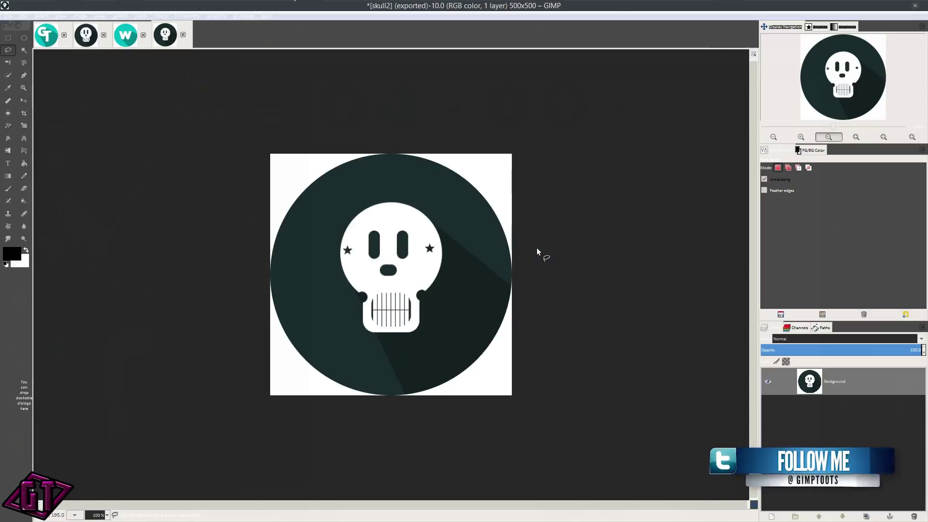
scroll(531, 349, "up", 1)
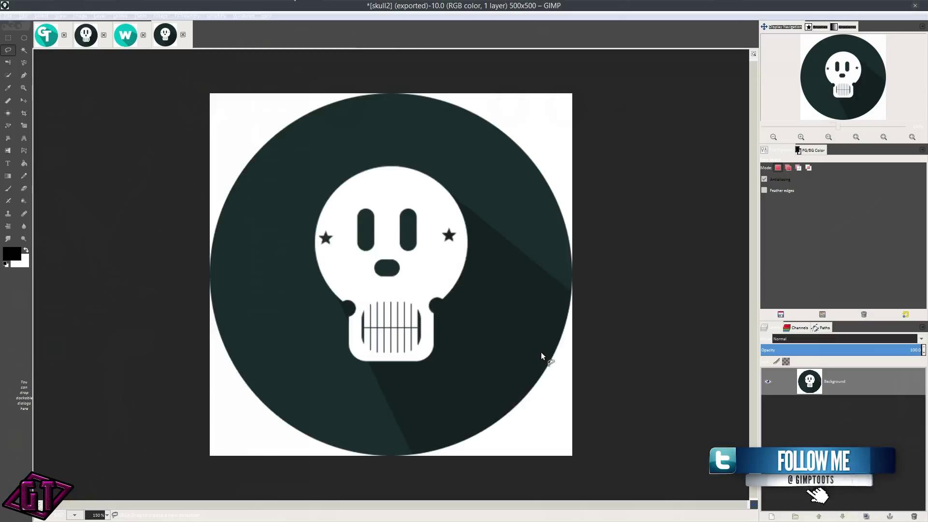
key("1")
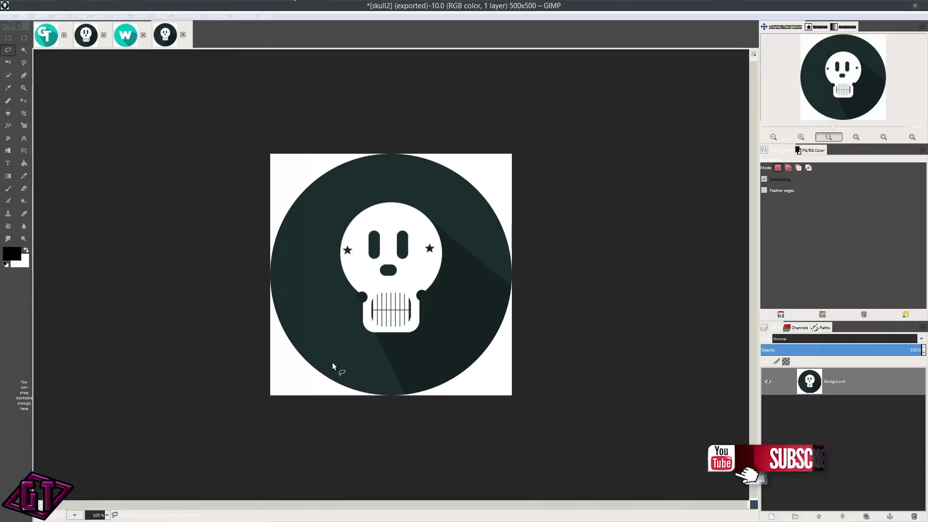
scroll(332, 362, "up", 1)
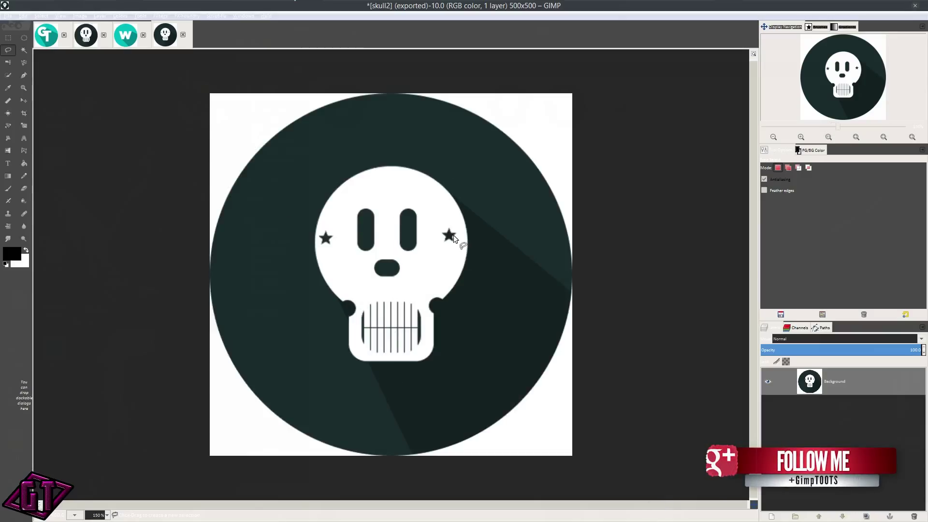
scroll(453, 235, "down", 1)
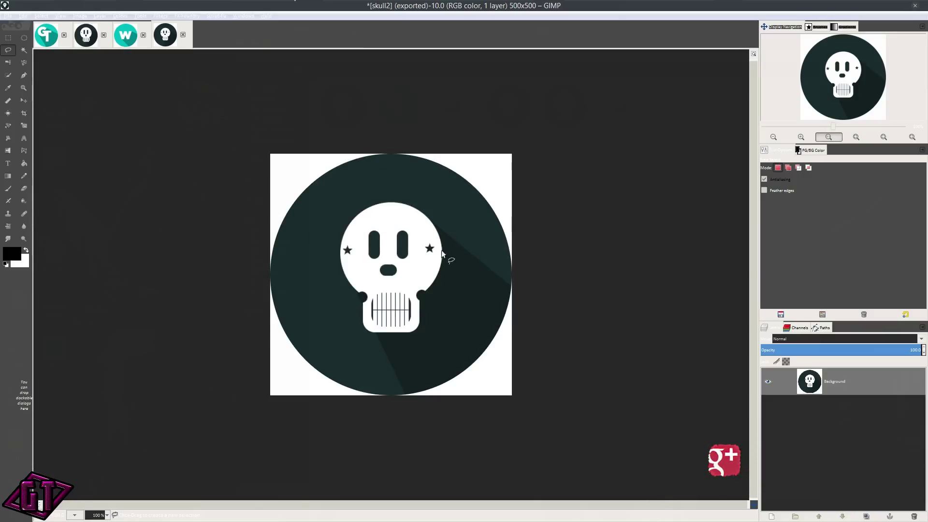